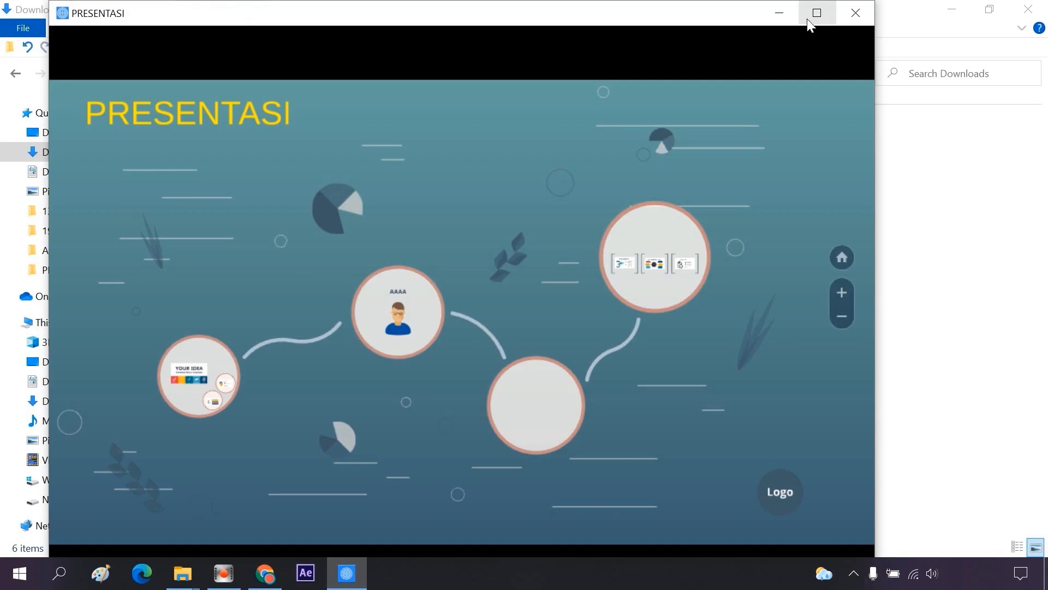
Maximize the PRESENTASI viewer, advance to the YOUR IDEA slide, and go fullscreen
{"action": "left_click", "coordinate": [812, 13]}
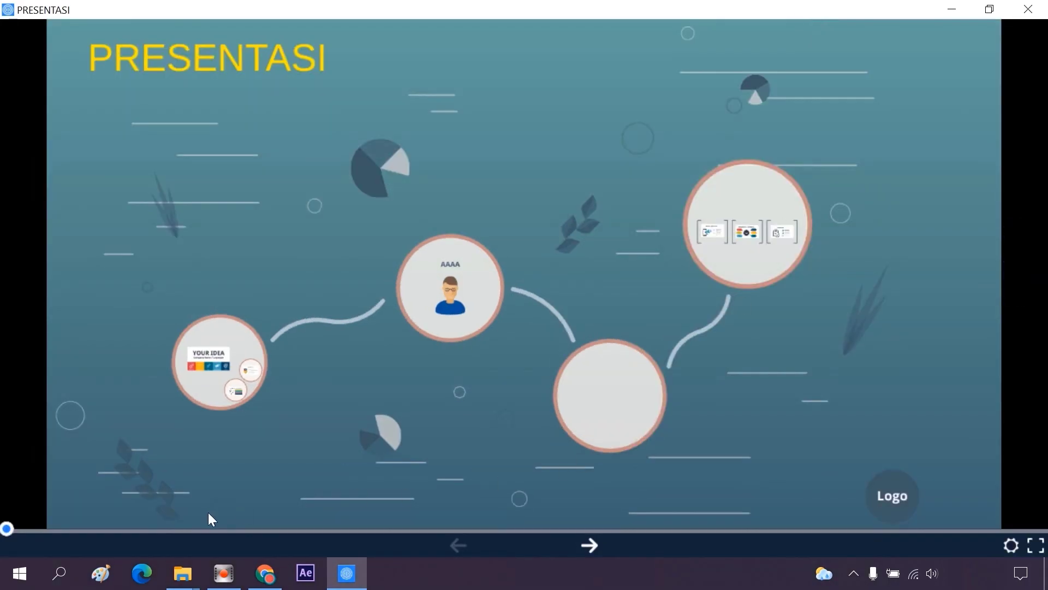
{"action": "left_click", "coordinate": [589, 546]}
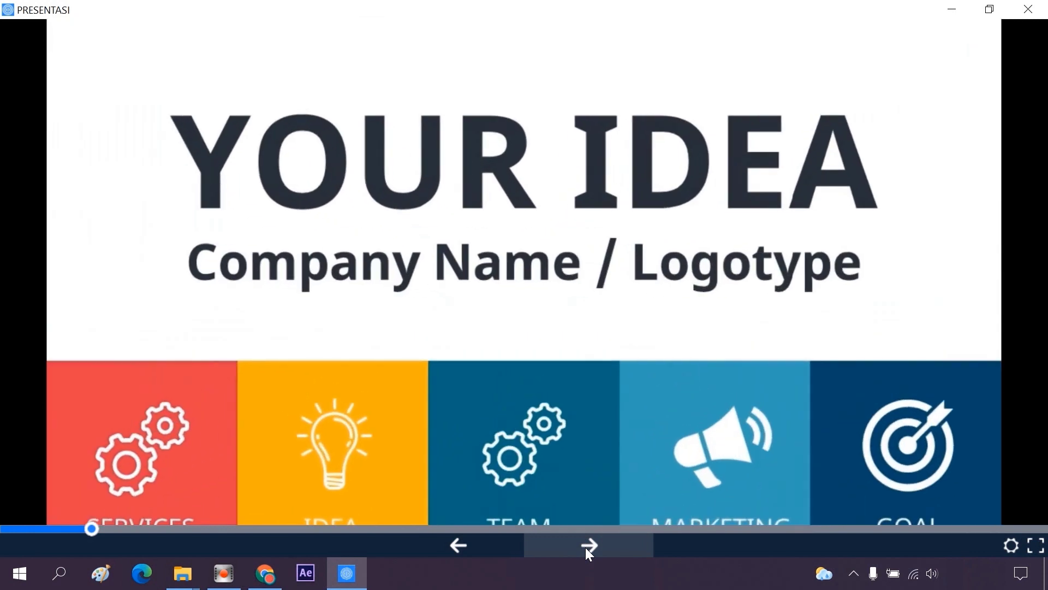
{"action": "left_click", "coordinate": [1035, 545]}
Step through the slides from Psychology to Check List, ending on the full overview
{"action": "key", "text": "Right"}
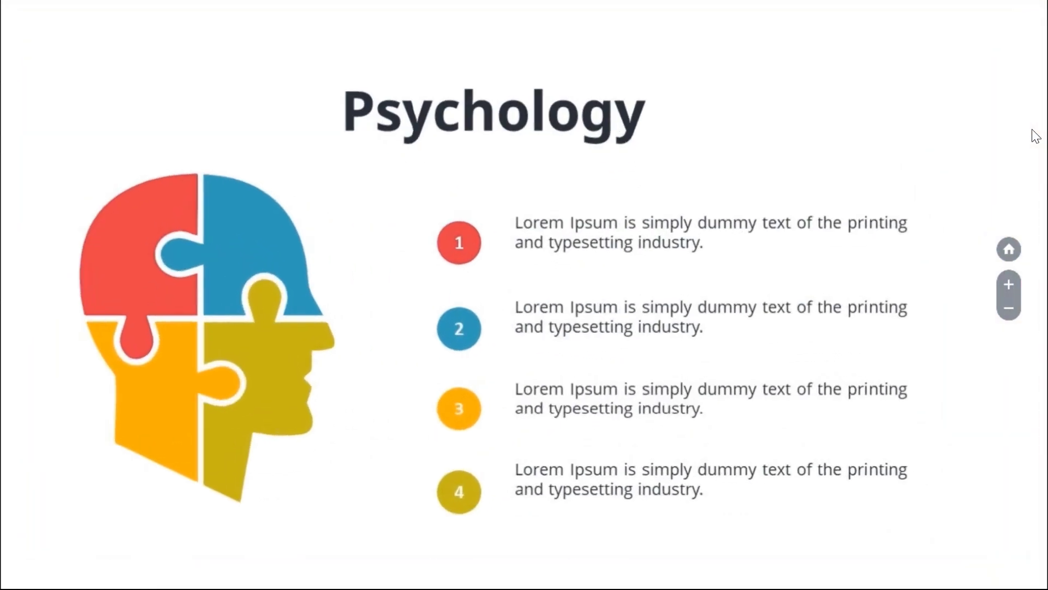
{"action": "key", "text": "Right"}
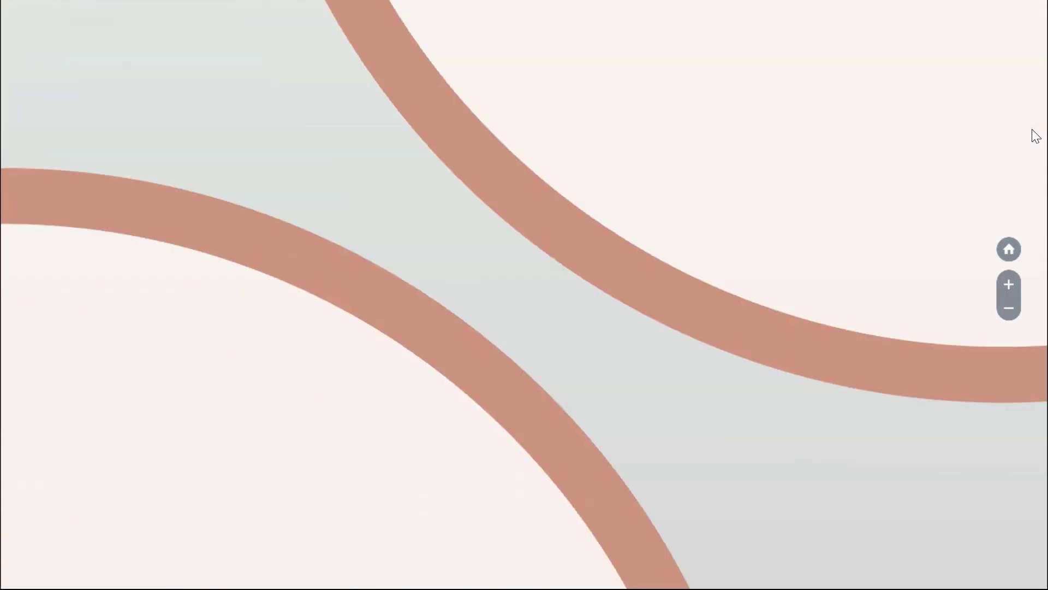
{"action": "key", "text": "Right"}
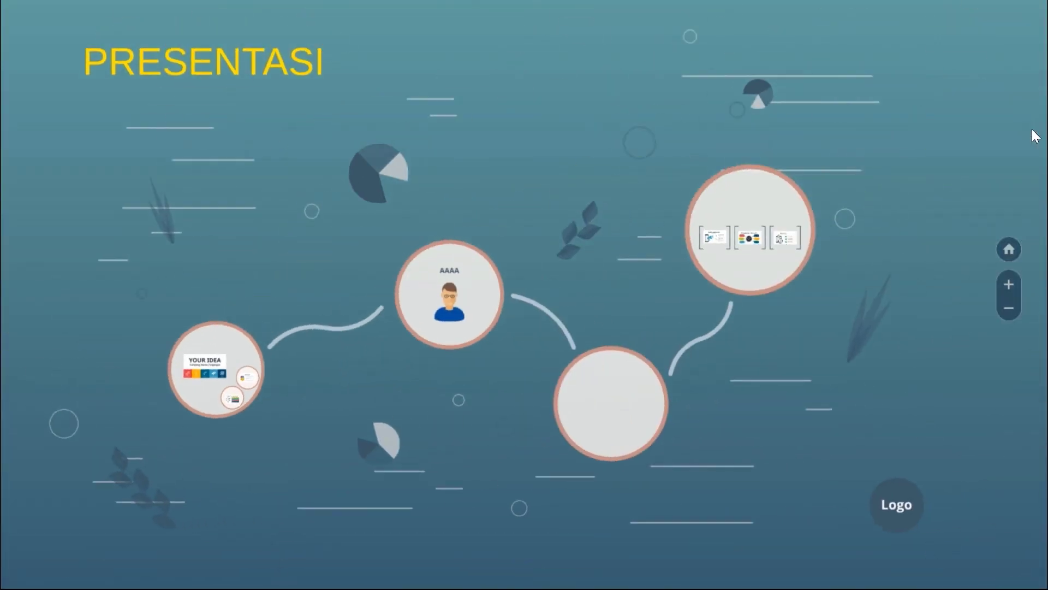
{"action": "key", "text": "Right"}
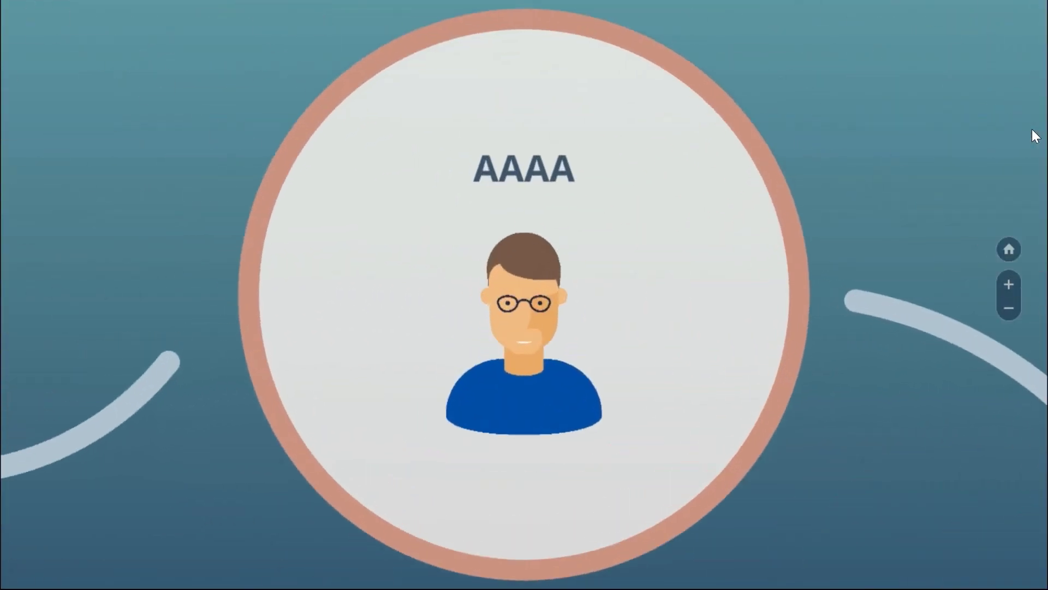
{"action": "key", "text": "Right"}
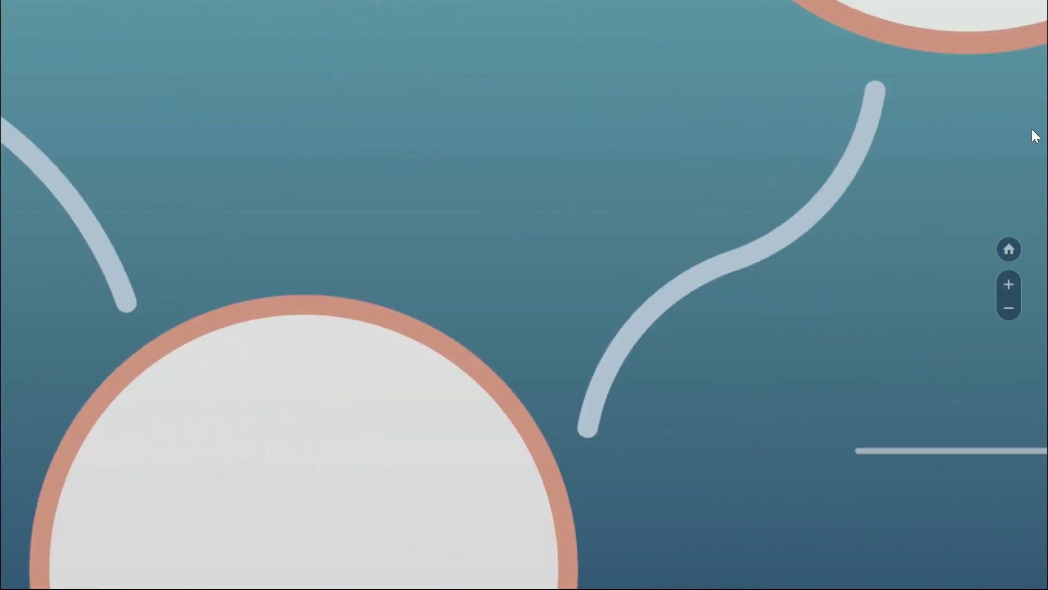
{"action": "key", "text": "Right"}
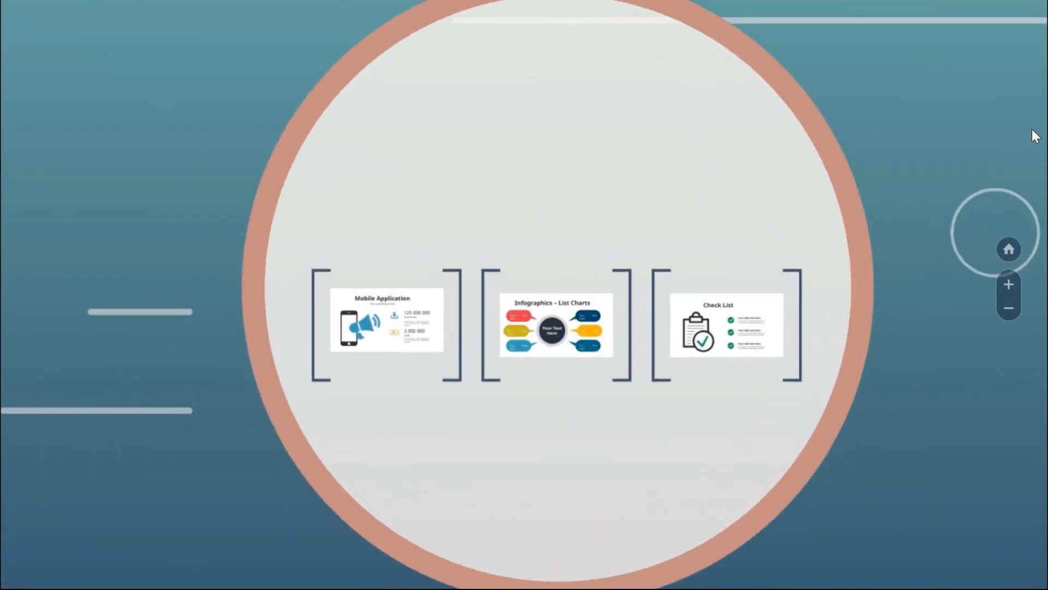
{"action": "key", "text": "Right"}
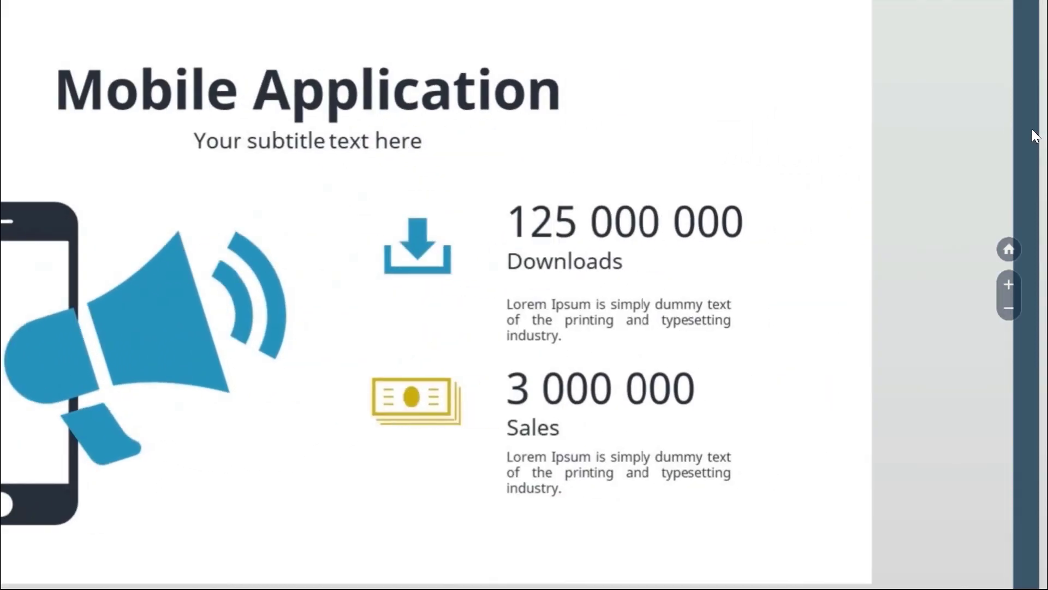
{"action": "key", "text": "Right"}
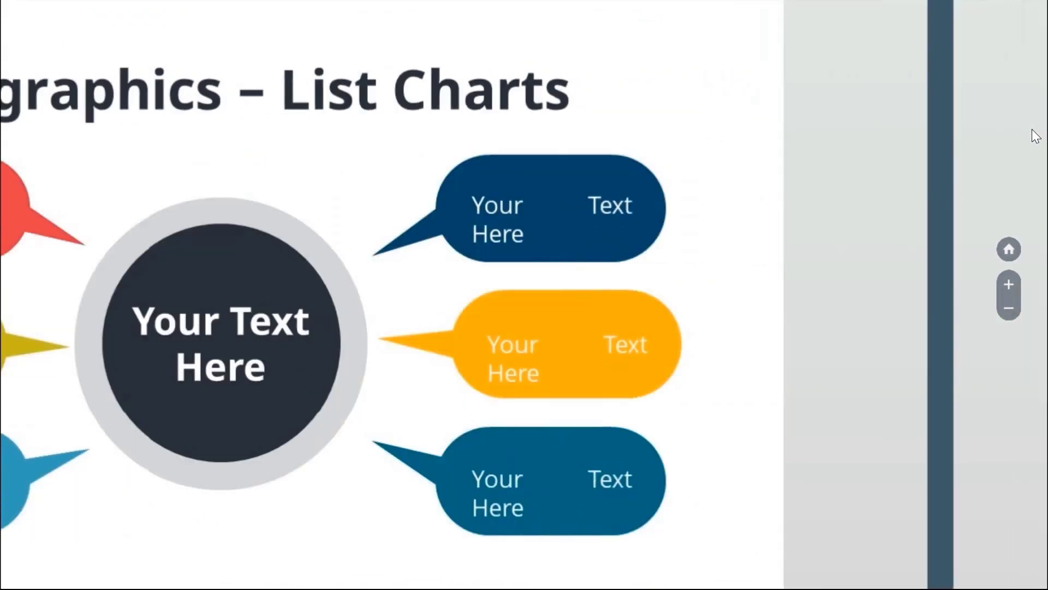
{"action": "key", "text": "Right"}
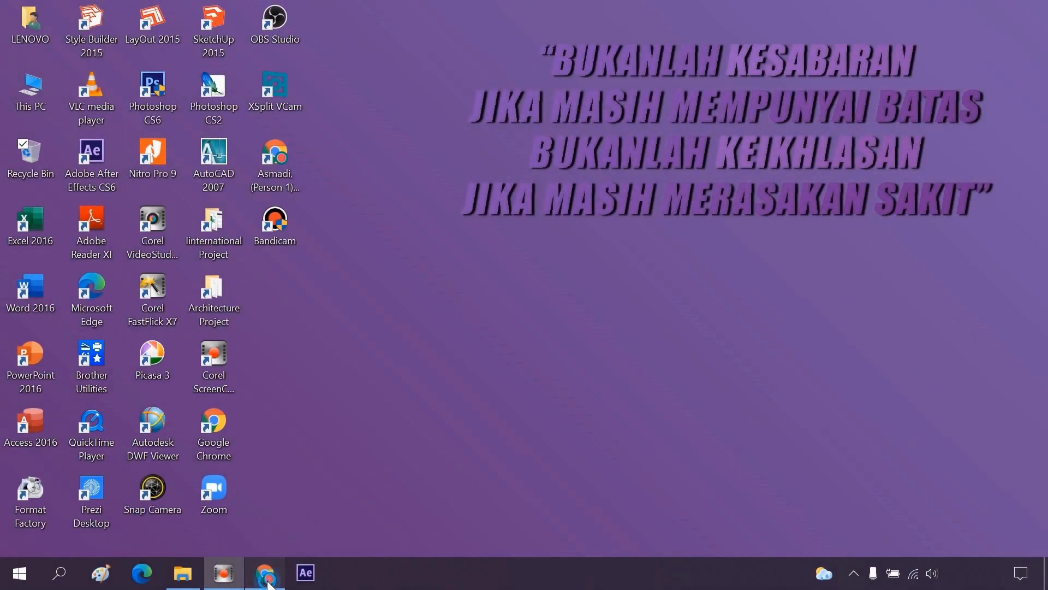
Bring Google Chrome back up from the taskbar
{"action": "left_click", "coordinate": [265, 572]}
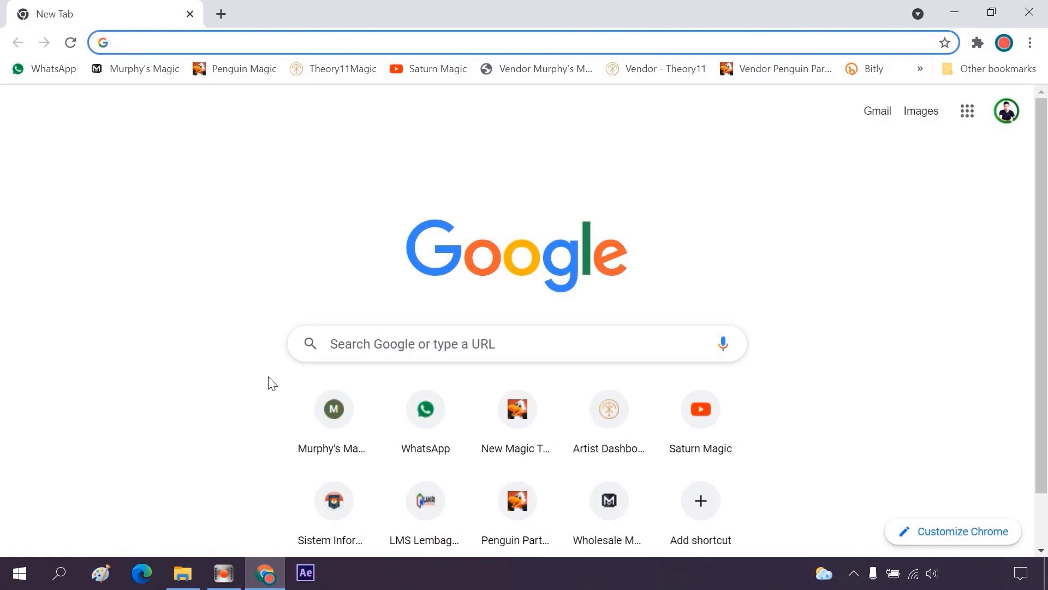
Load the sampaibisa.web.id Prezi 6 Full Version article from the pasted URL
{"action": "left_click", "coordinate": [176, 37]}
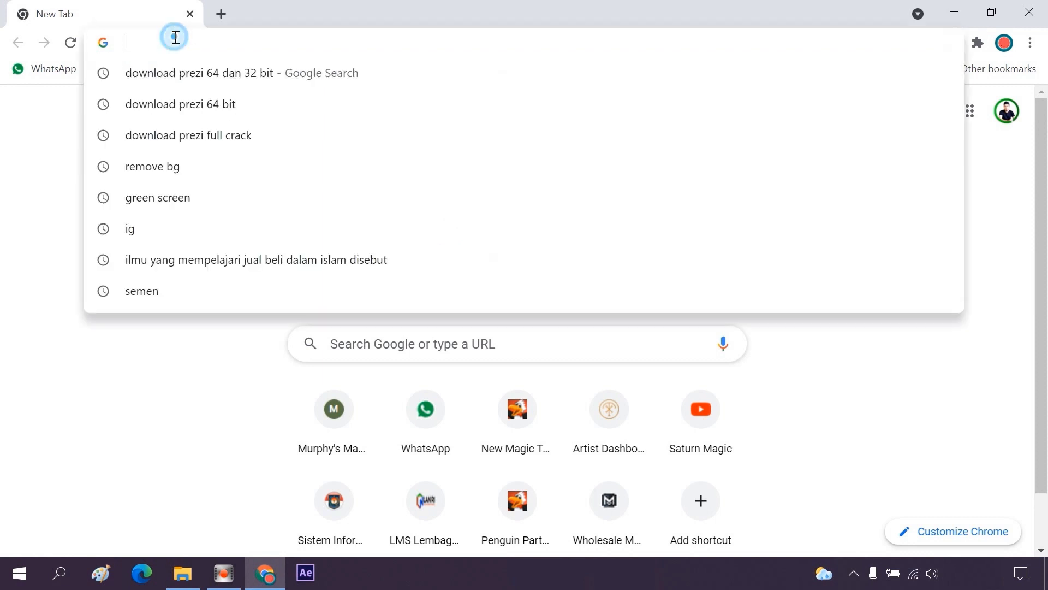
{"action": "type", "text": "https://www.sampaibisa.web.id/2017/11/08/prezi-6-full-version-software-presentasi-terbaik/"}
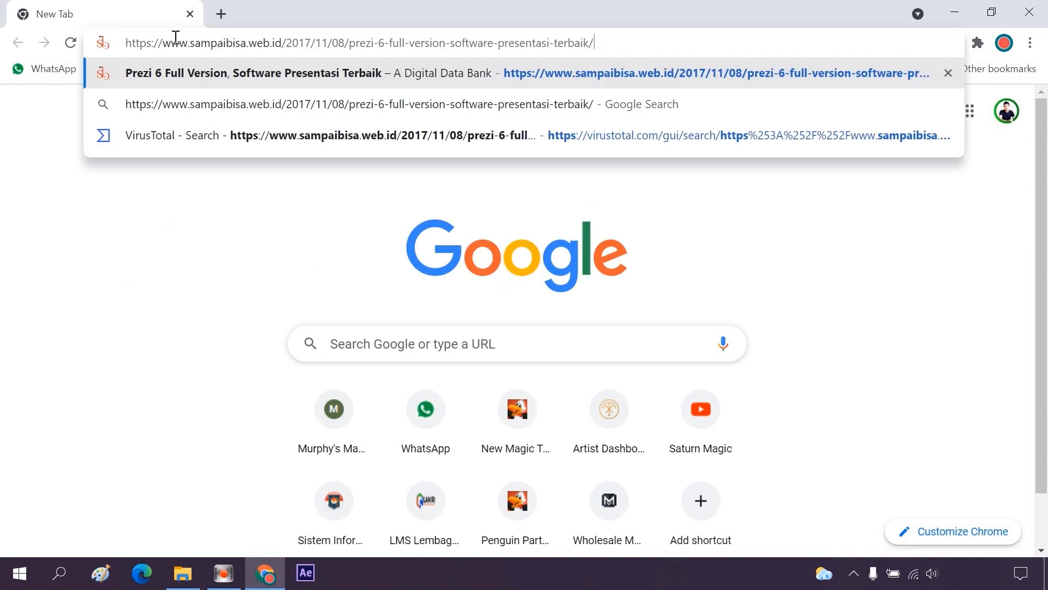
{"action": "key", "text": "Return"}
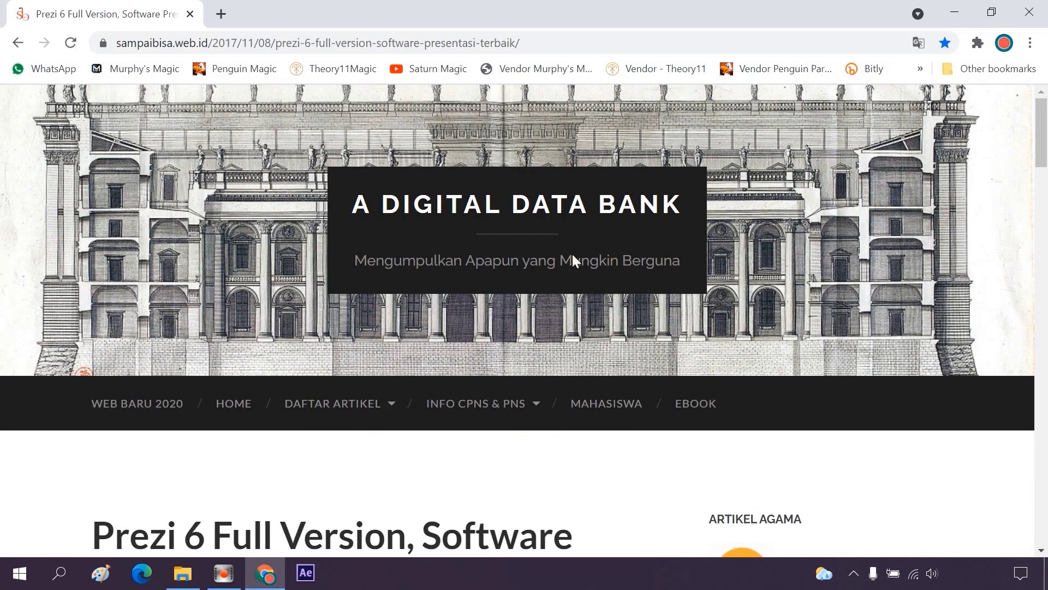
Scroll to the Download section and highlight the install steps and 32/64-bit install paths
{"action": "scroll", "coordinate": [1042, 197], "scroll_direction": "down", "scroll_amount": 3}
{"action": "scroll", "coordinate": [1043, 210], "scroll_direction": "down", "scroll_amount": 4}
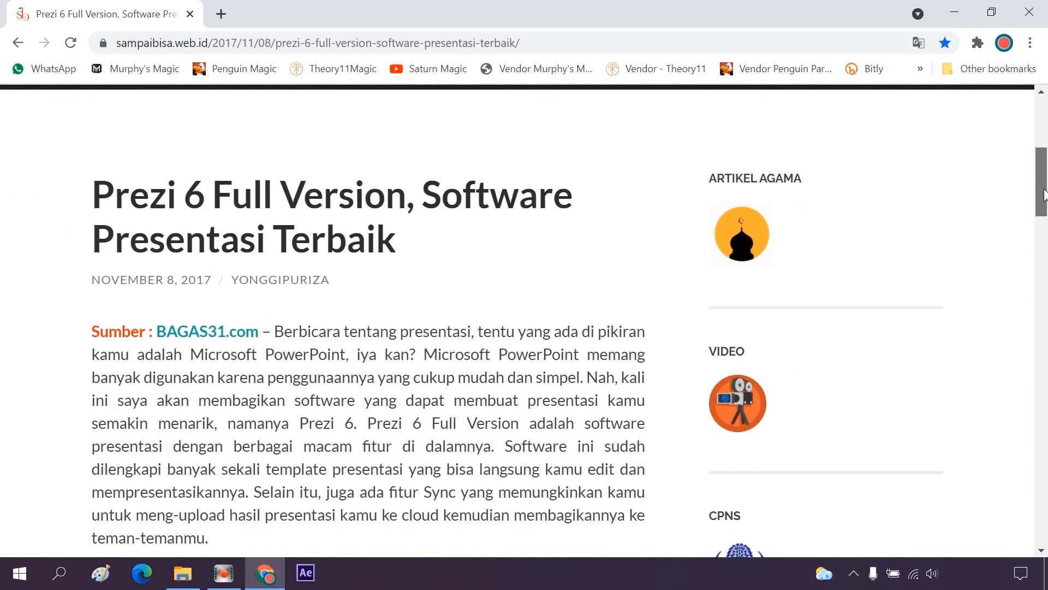
{"action": "scroll", "coordinate": [1043, 222], "scroll_direction": "down", "scroll_amount": 4}
{"action": "left_click_drag", "start_coordinate": [1045, 222], "coordinate": [1046, 329]}
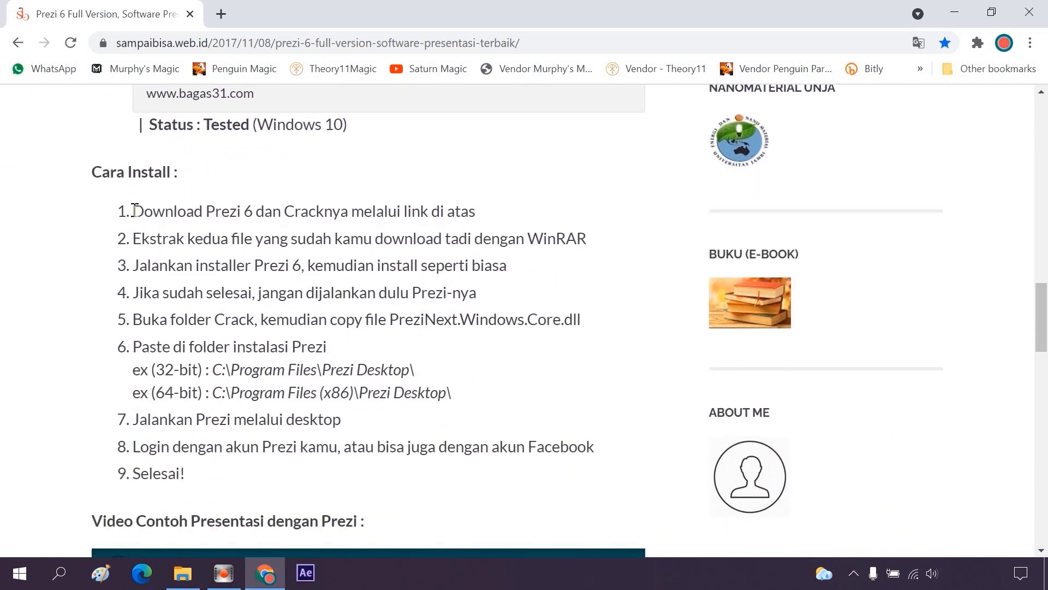
{"action": "mouse_move", "coordinate": [92, 178]}
{"action": "left_mouse_down"}
{"action": "mouse_move", "coordinate": [201, 206]}
{"action": "mouse_move", "coordinate": [350, 477]}
{"action": "left_mouse_up"}
{"action": "left_click", "coordinate": [394, 486]}
{"action": "left_click_drag", "start_coordinate": [137, 370], "coordinate": [442, 376]}
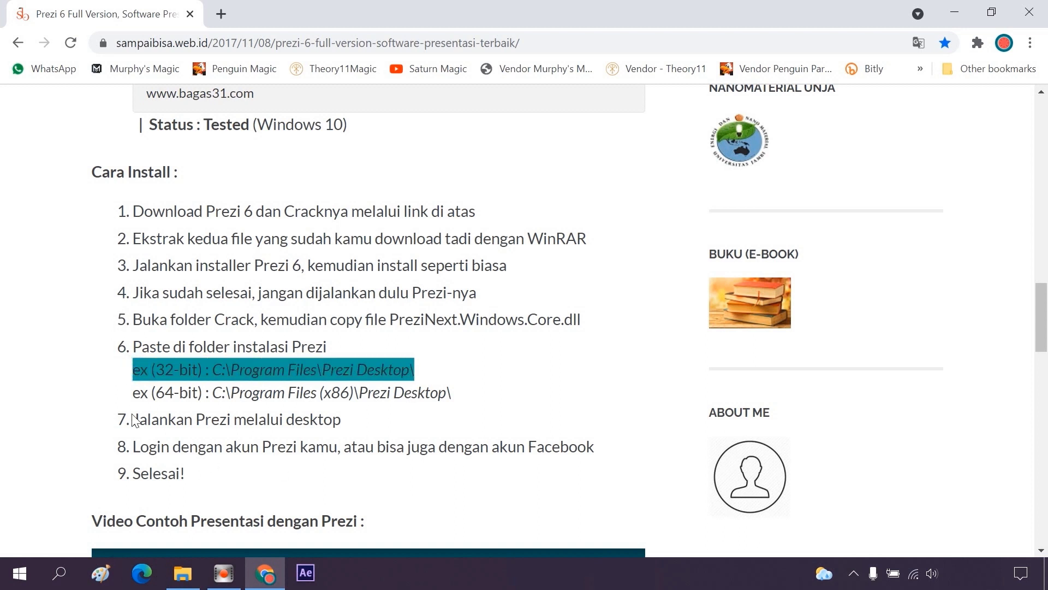
{"action": "left_click_drag", "start_coordinate": [134, 394], "coordinate": [480, 400]}
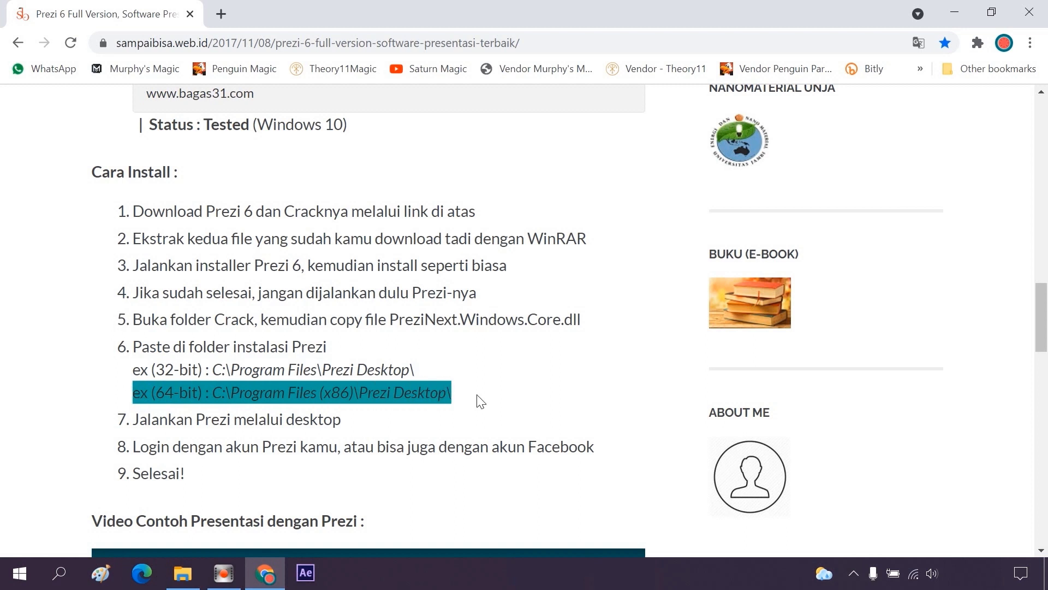
{"action": "left_click", "coordinate": [508, 405]}
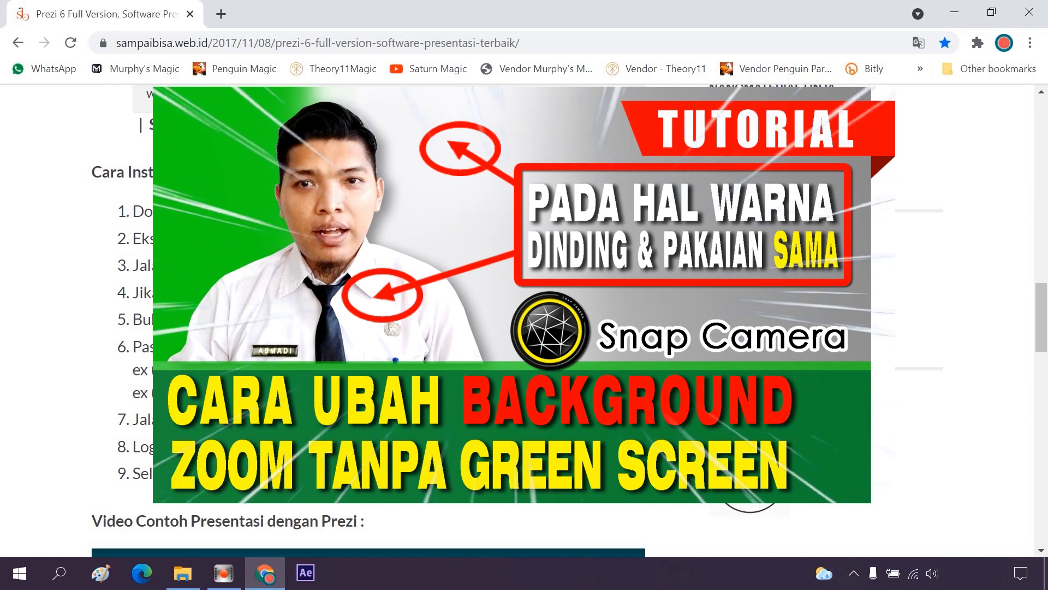
{"action": "left_click_drag", "start_coordinate": [1042, 337], "coordinate": [1042, 290]}
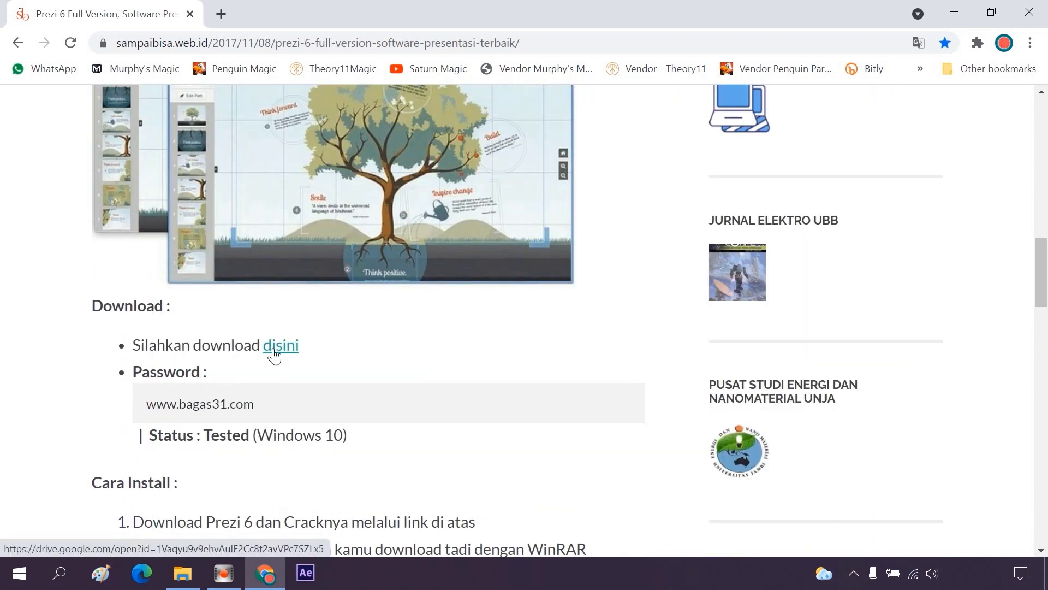
Download [BAGAS31] Prezi 6.rar from Google Drive past the virus-scan warning and show it in Downloads
{"action": "left_click", "coordinate": [274, 353]}
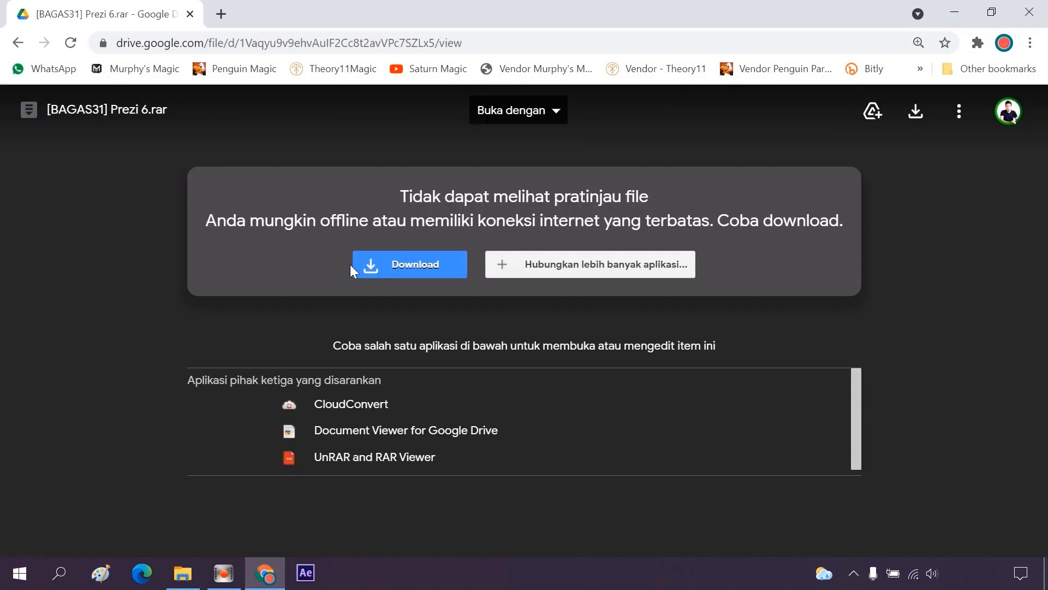
{"action": "left_click", "coordinate": [398, 267]}
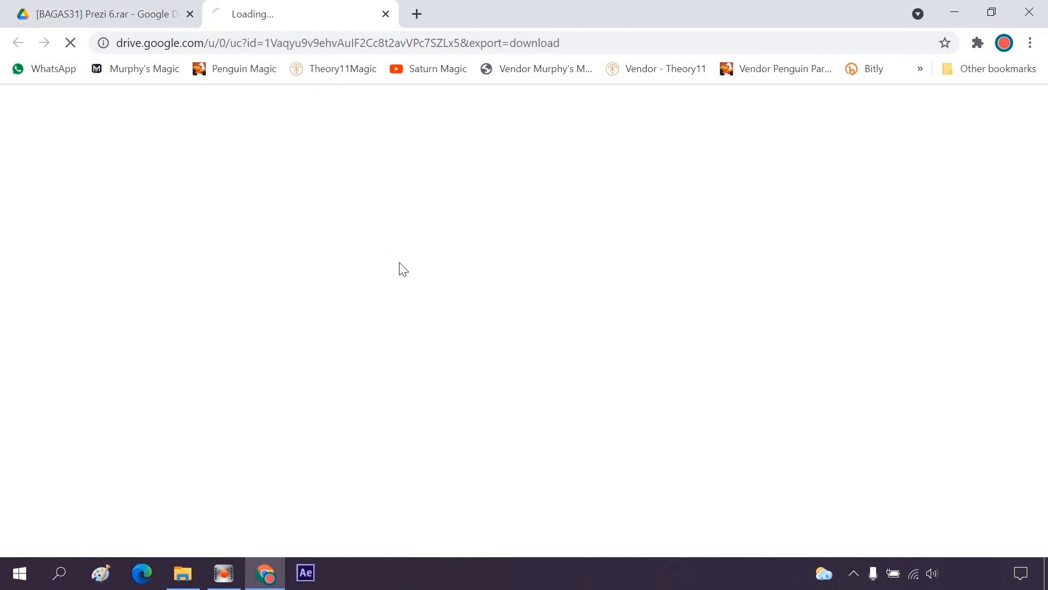
{"action": "left_click", "coordinate": [376, 264]}
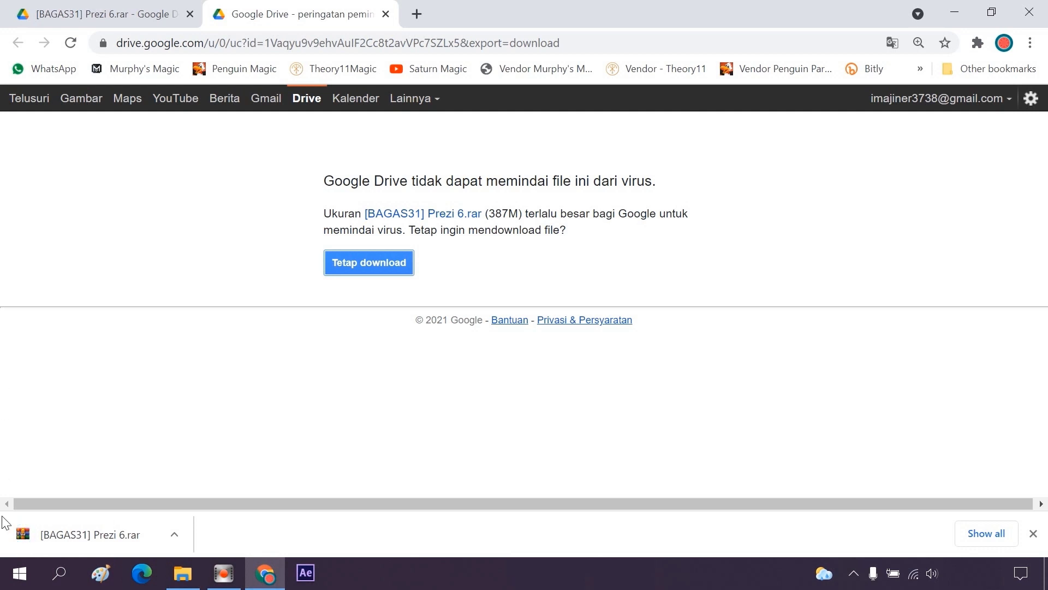
{"action": "left_click", "coordinate": [175, 572]}
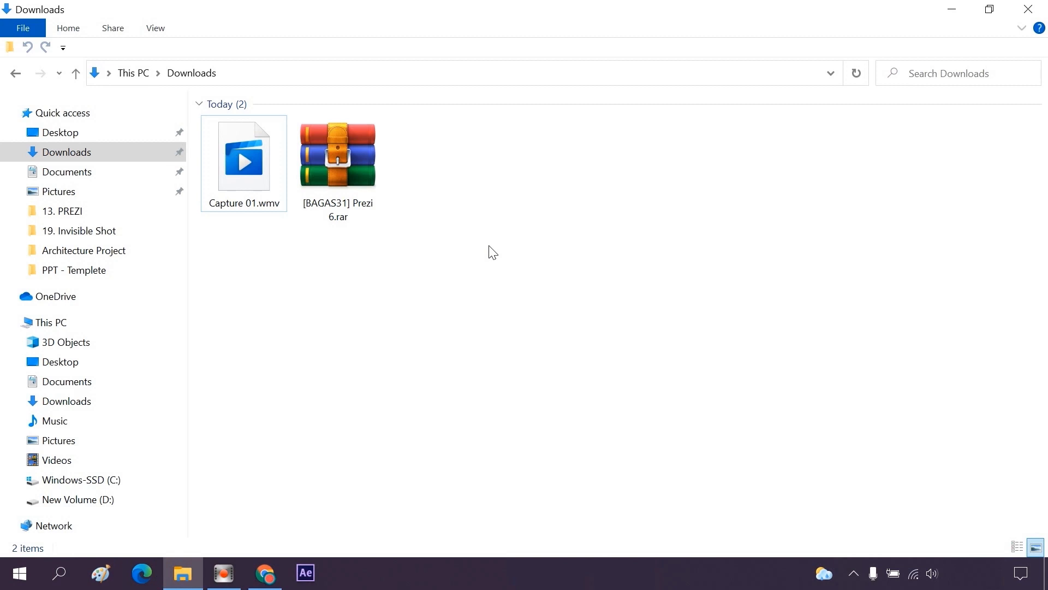
Extract [BAGAS31] Prezi 6.rar to its default folder
{"action": "left_click", "coordinate": [362, 157]}
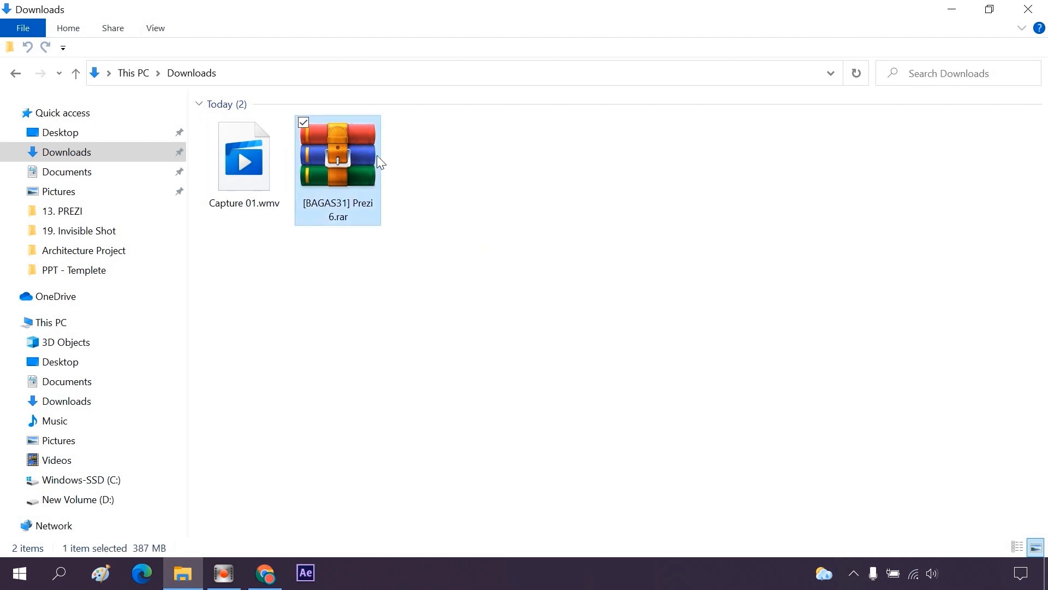
{"action": "right_click", "coordinate": [361, 152]}
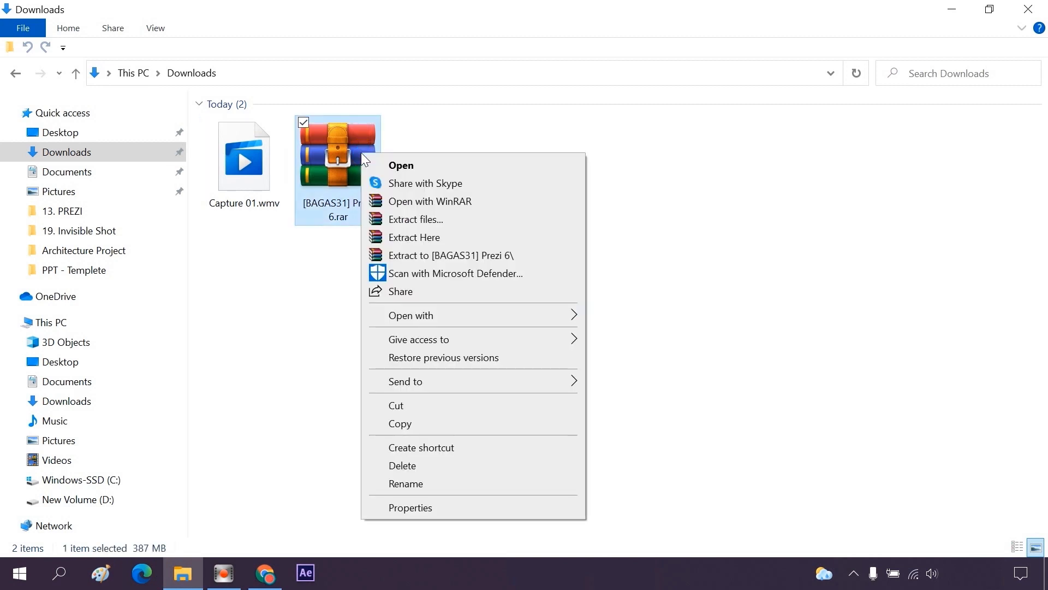
{"action": "left_click", "coordinate": [415, 220]}
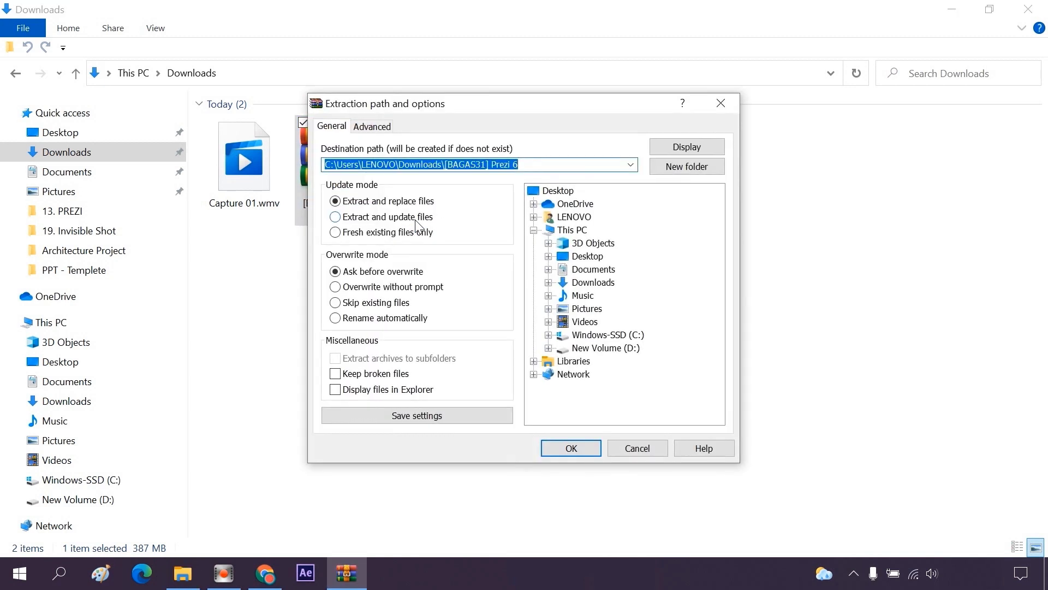
{"action": "left_click", "coordinate": [574, 450]}
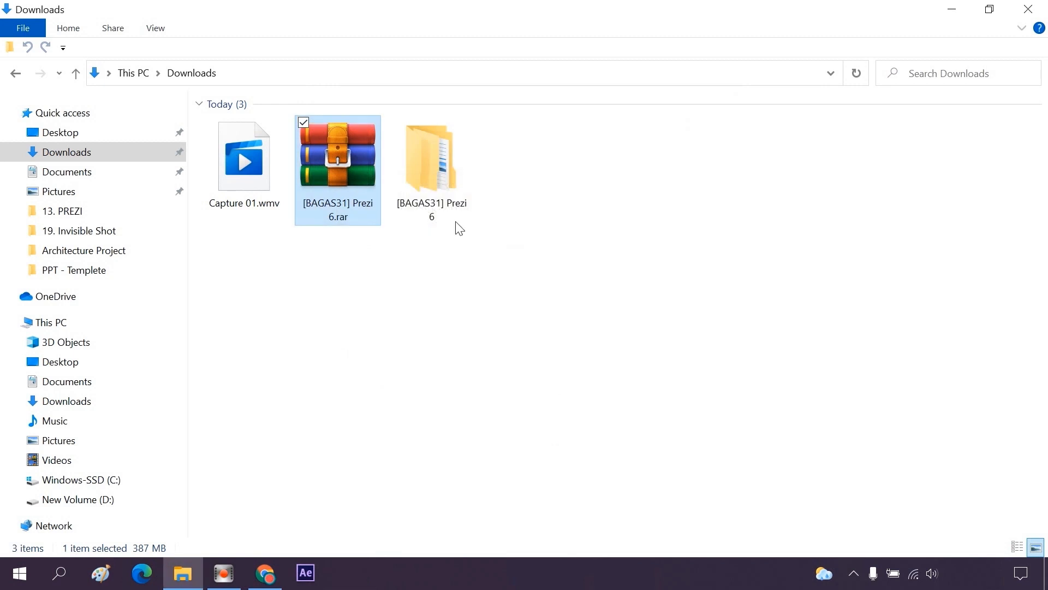
Open the extracted Prezi 6 folder, look inside Crack, then return and select Prezi 6.exe
{"action": "double_click", "coordinate": [441, 191]}
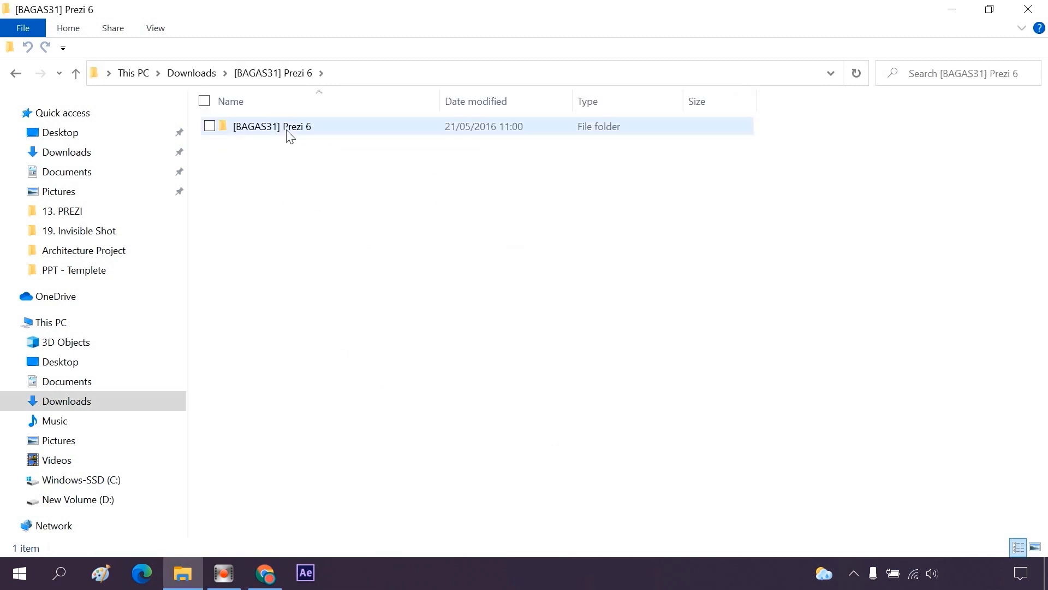
{"action": "double_click", "coordinate": [286, 128]}
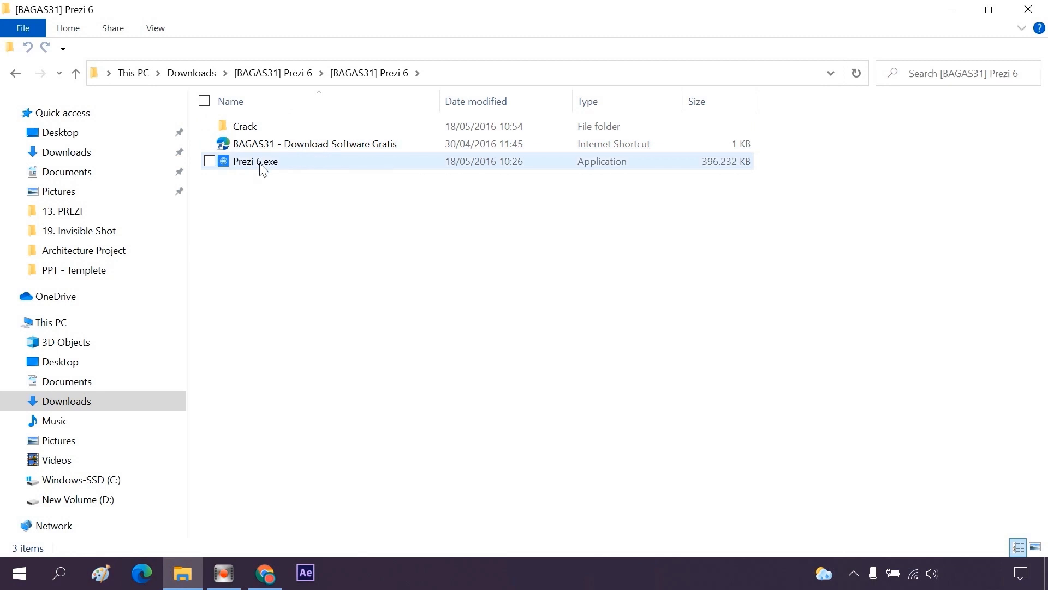
{"action": "double_click", "coordinate": [252, 130]}
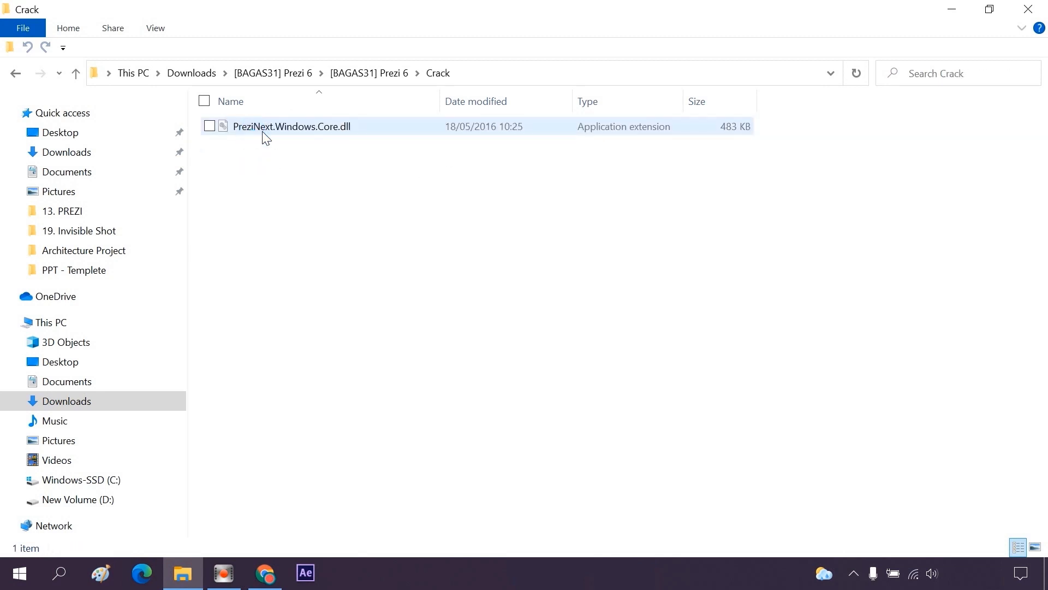
{"action": "left_click", "coordinate": [15, 73]}
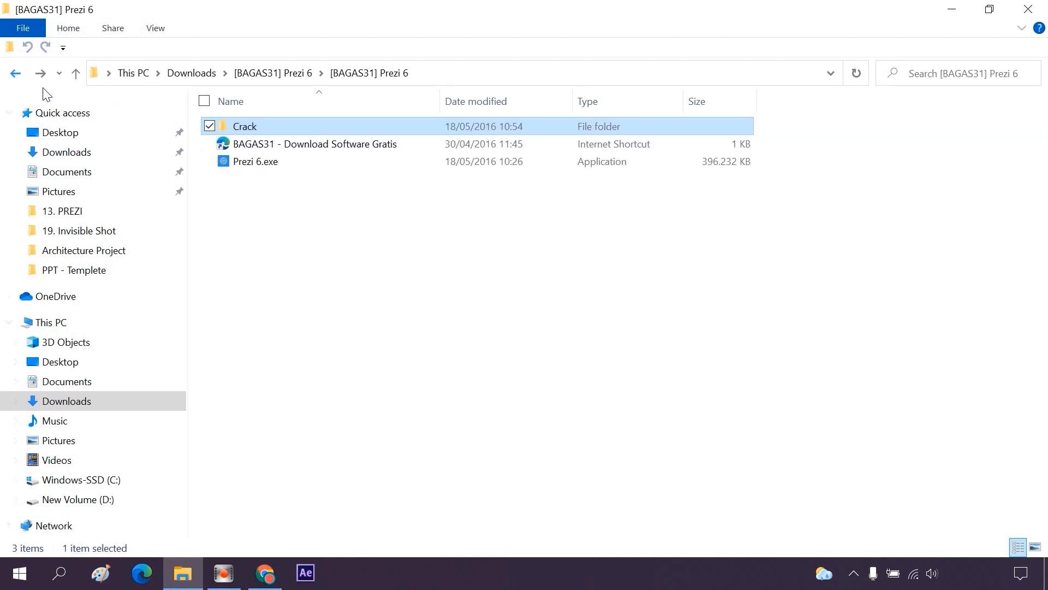
{"action": "left_click", "coordinate": [257, 161]}
Install Prezi Desktop from Prezi 6.exe, then open the Crack folder and return to the guide
{"action": "double_click", "coordinate": [266, 161]}
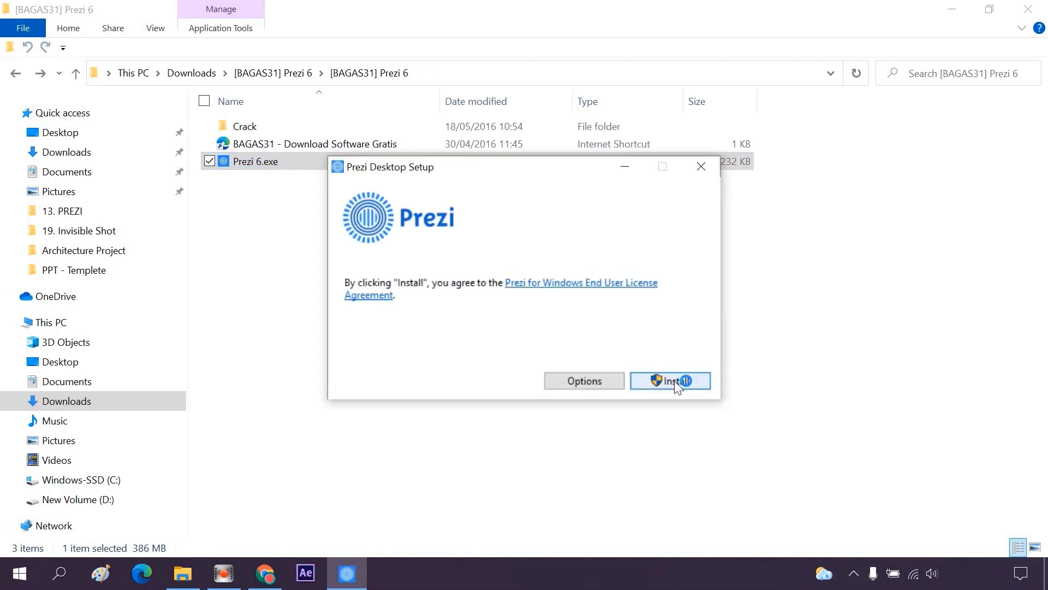
{"action": "left_click", "coordinate": [675, 382]}
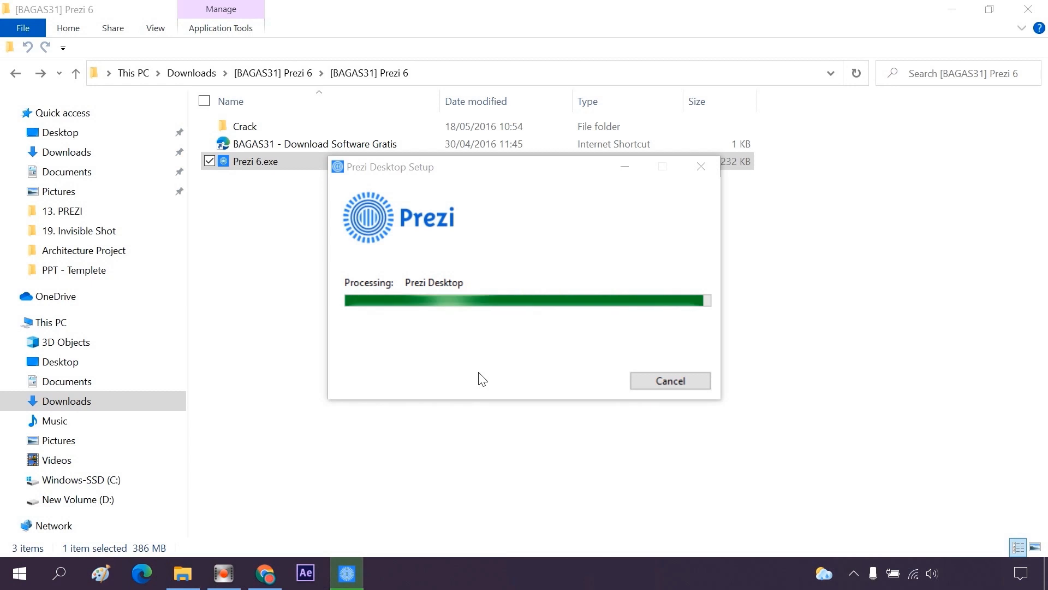
{"action": "left_click", "coordinate": [668, 386]}
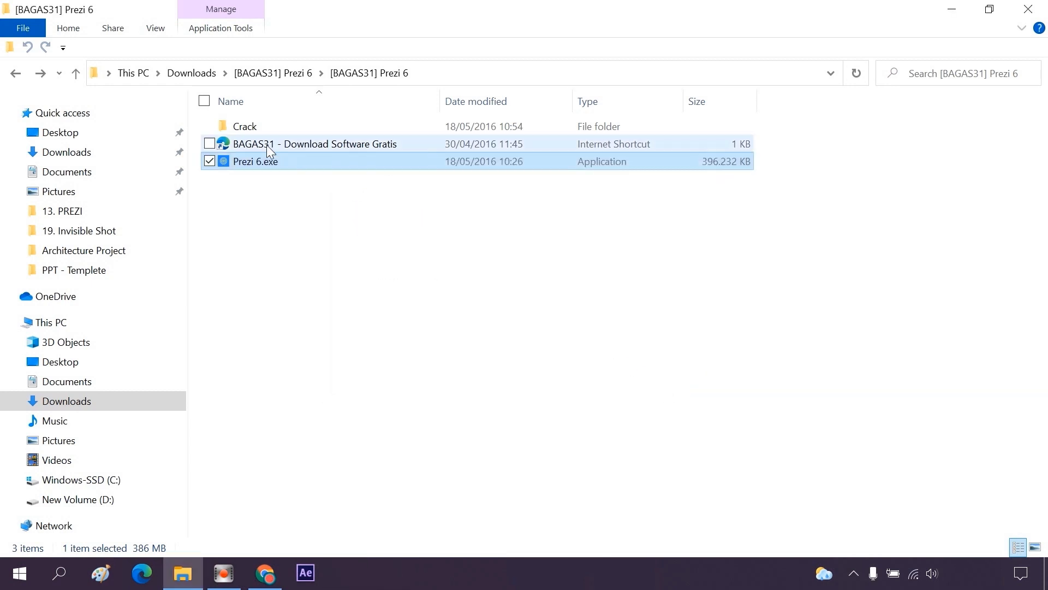
{"action": "double_click", "coordinate": [257, 129]}
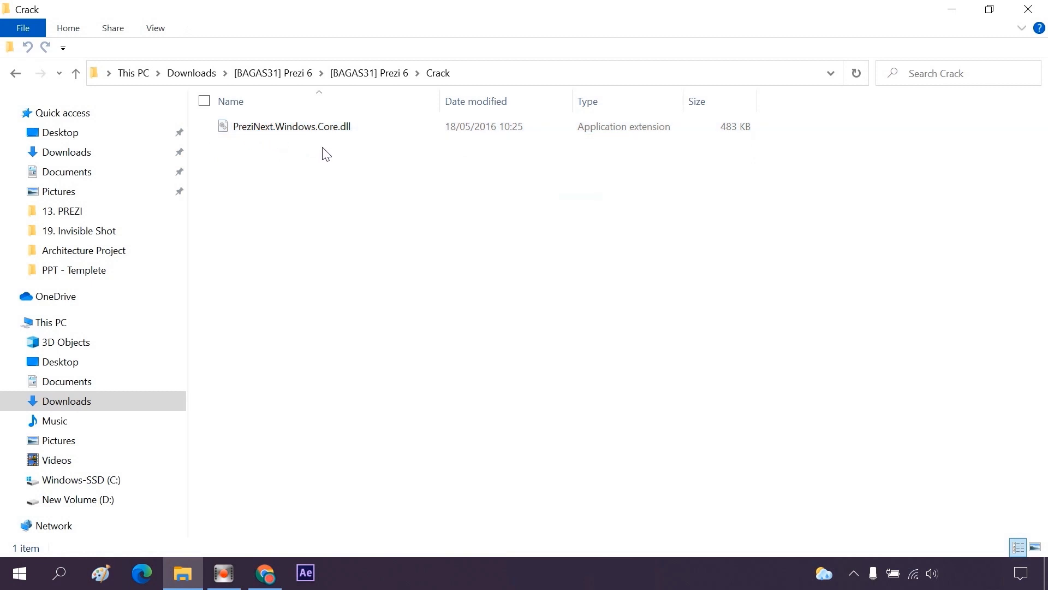
{"action": "left_click", "coordinate": [266, 573]}
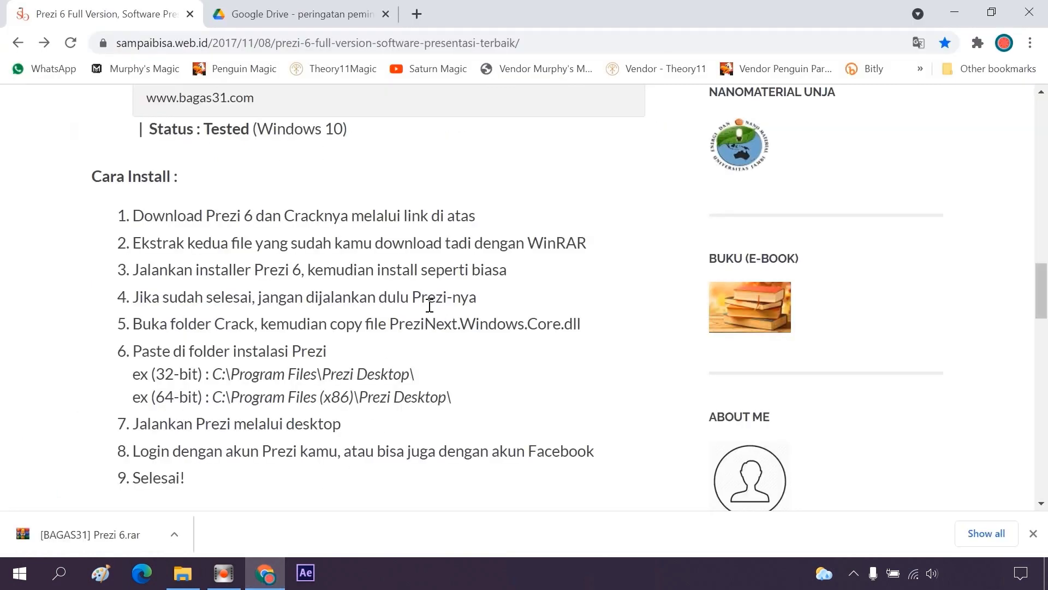
Highlight the guide's paste step and 64-bit install path, then return to the Crack folder
{"action": "left_click_drag", "start_coordinate": [133, 351], "coordinate": [362, 356]}
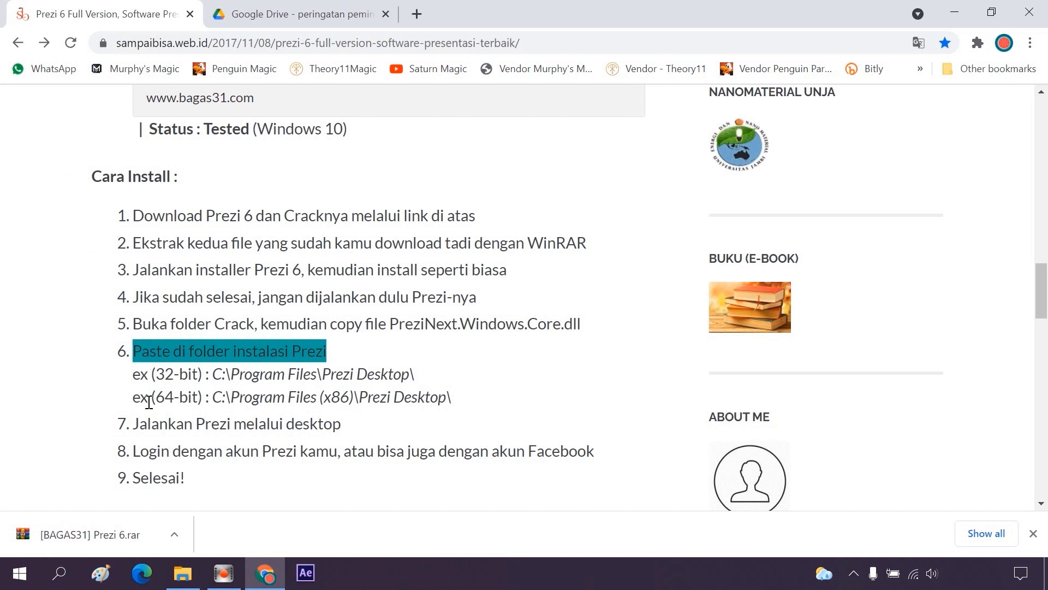
{"action": "left_click_drag", "start_coordinate": [150, 398], "coordinate": [480, 403]}
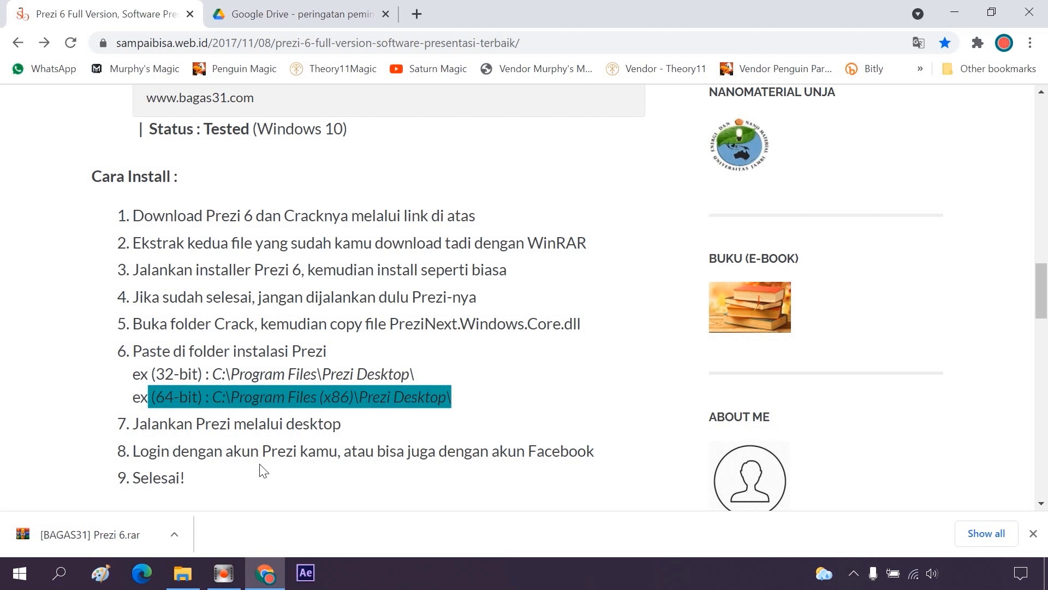
{"action": "left_click", "coordinate": [183, 573]}
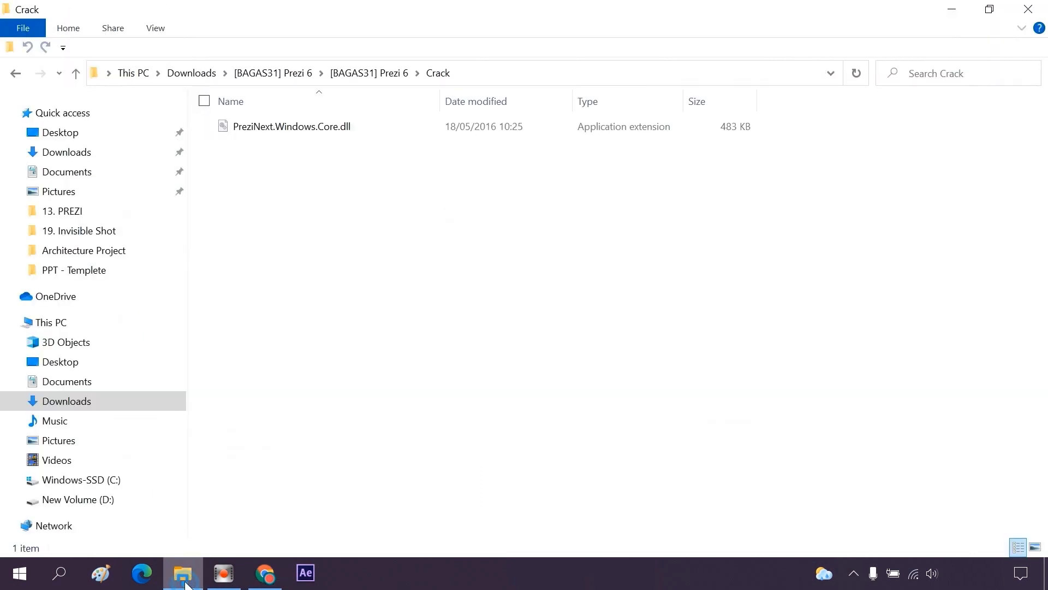
Copy PreziNext.Windows.Core.dll from the Crack folder
{"action": "left_click", "coordinate": [296, 134]}
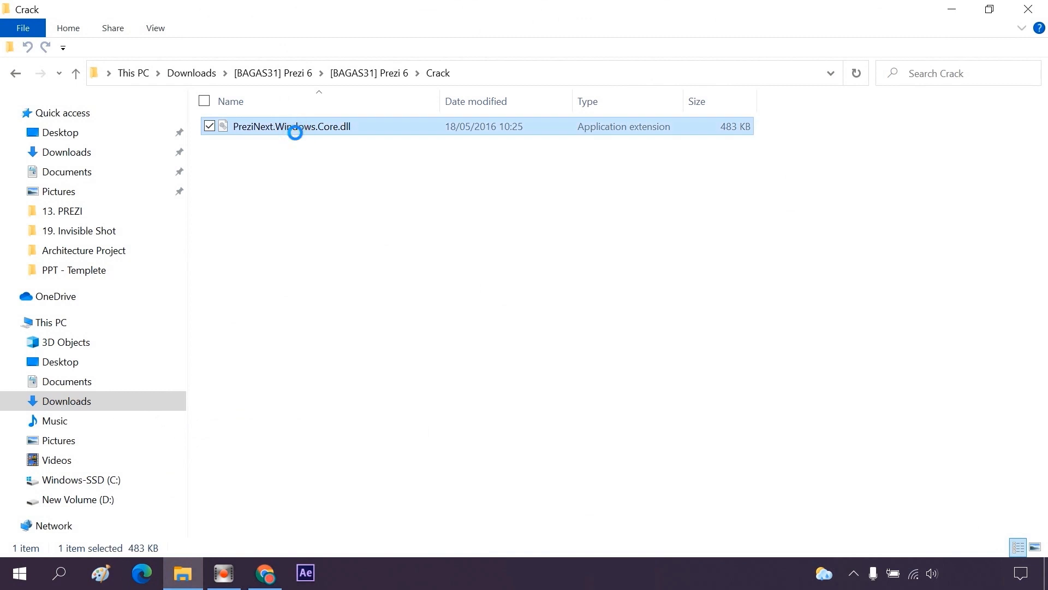
{"action": "right_click", "coordinate": [295, 133]}
{"action": "left_click", "coordinate": [331, 389]}
Paste it into C:\Program Files (x86)\Prezi Desktop, replacing the original with administrator permission
{"action": "left_click", "coordinate": [83, 480]}
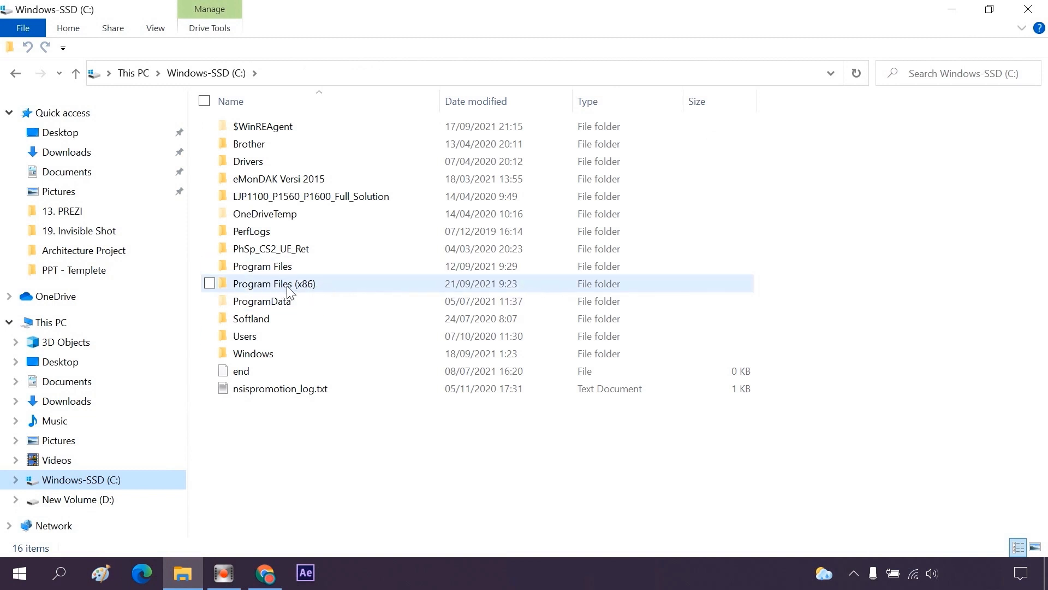
{"action": "mouse_move", "coordinate": [274, 284]}
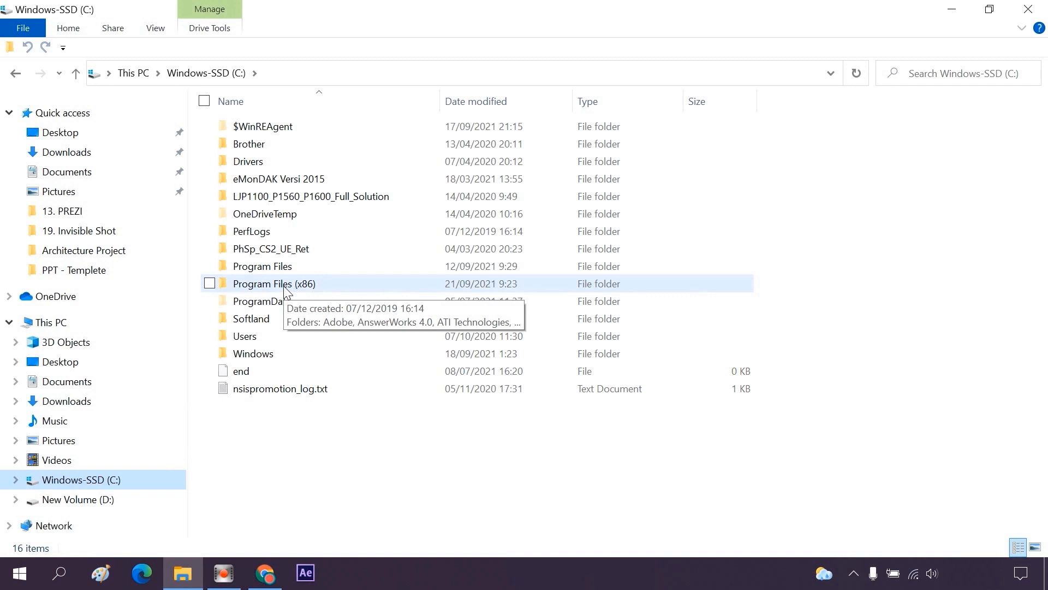
{"action": "double_click", "coordinate": [284, 289]}
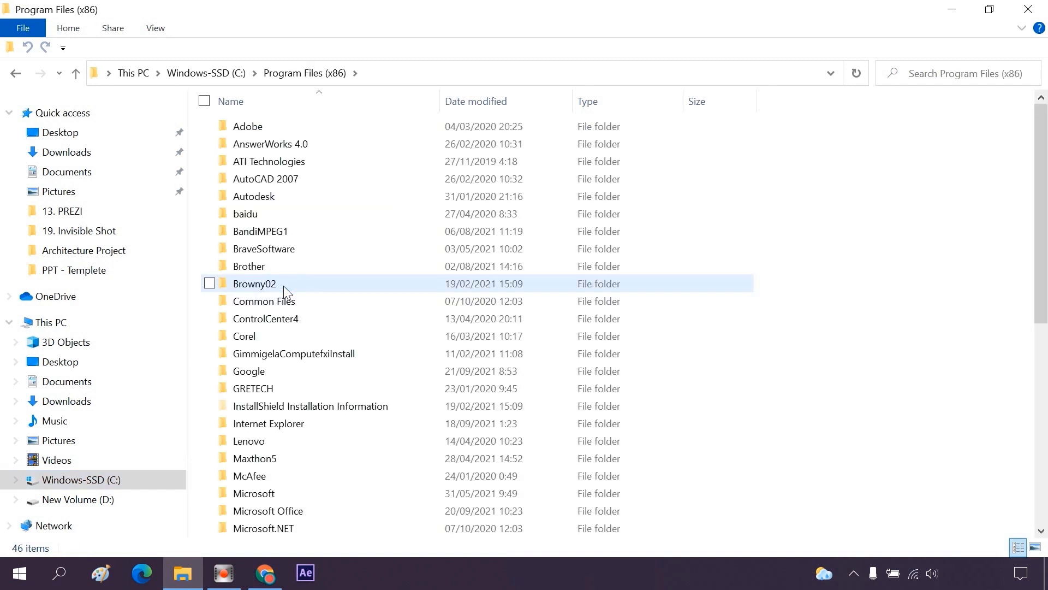
{"action": "scroll", "coordinate": [283, 286], "scroll_direction": "down", "scroll_amount": 1}
{"action": "scroll", "coordinate": [283, 286], "scroll_direction": "down", "scroll_amount": 2}
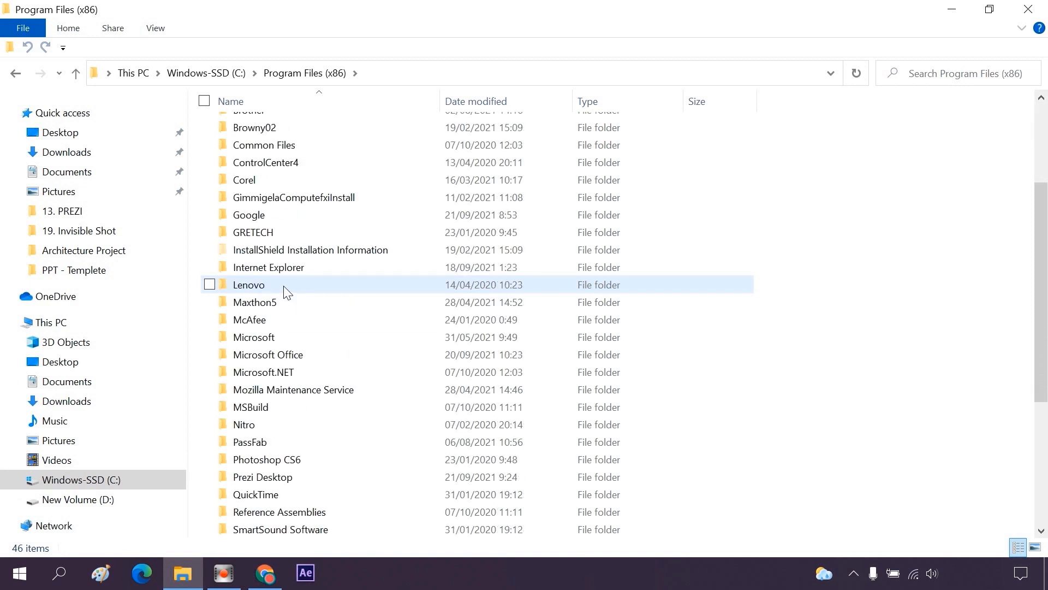
{"action": "scroll", "coordinate": [283, 287], "scroll_direction": "down", "scroll_amount": 1}
{"action": "scroll", "coordinate": [284, 287], "scroll_direction": "down", "scroll_amount": 1}
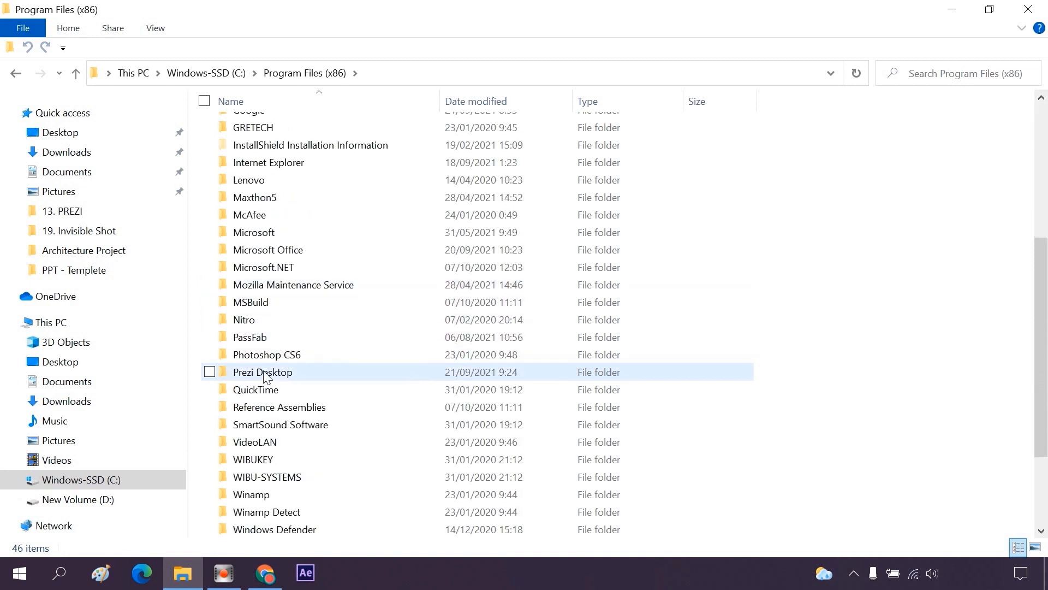
{"action": "double_click", "coordinate": [266, 374]}
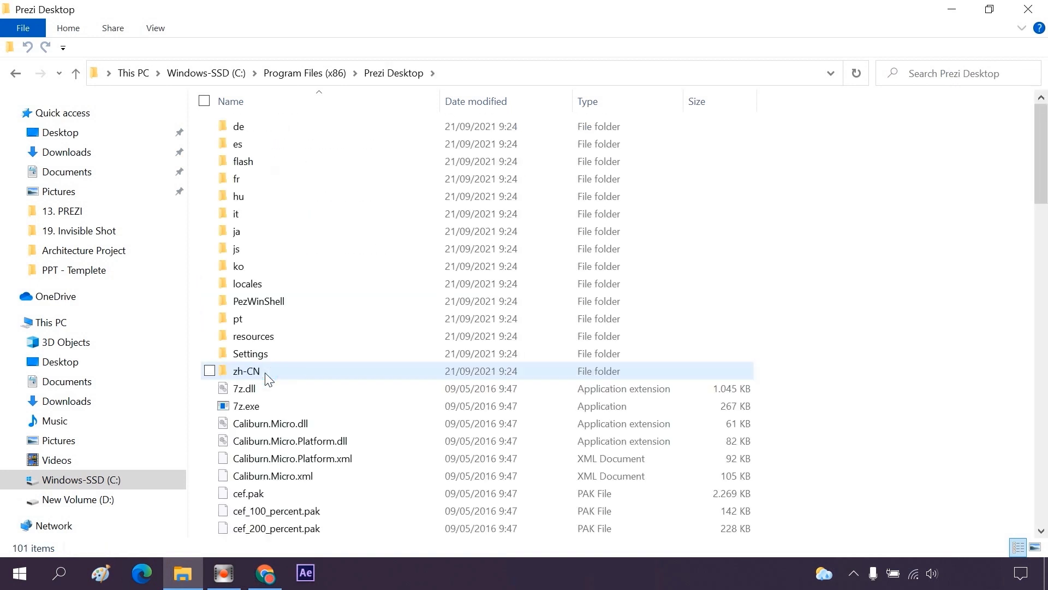
{"action": "right_click", "coordinate": [330, 223]}
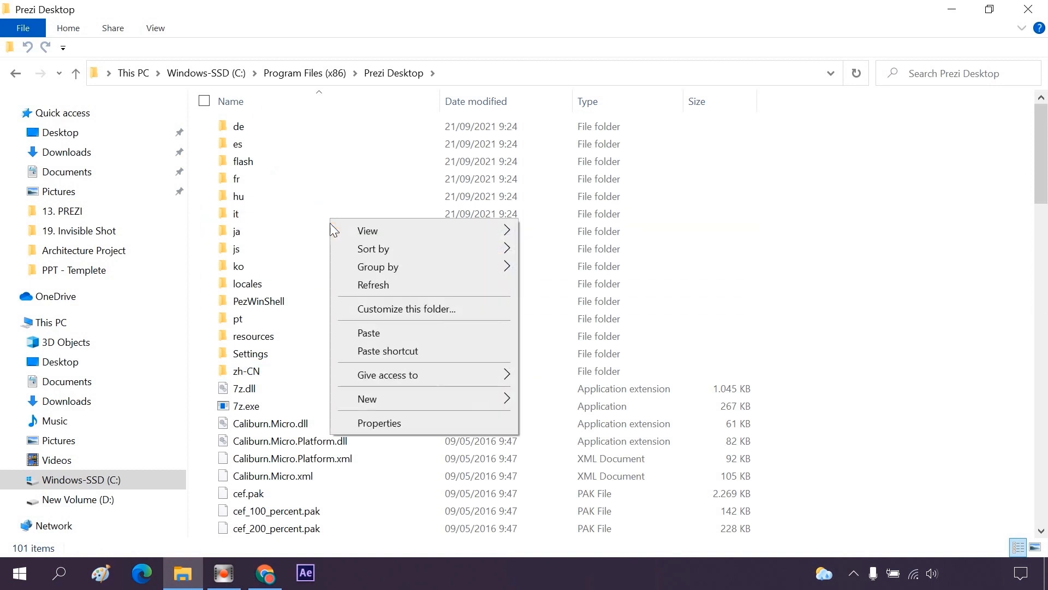
{"action": "left_click", "coordinate": [368, 334]}
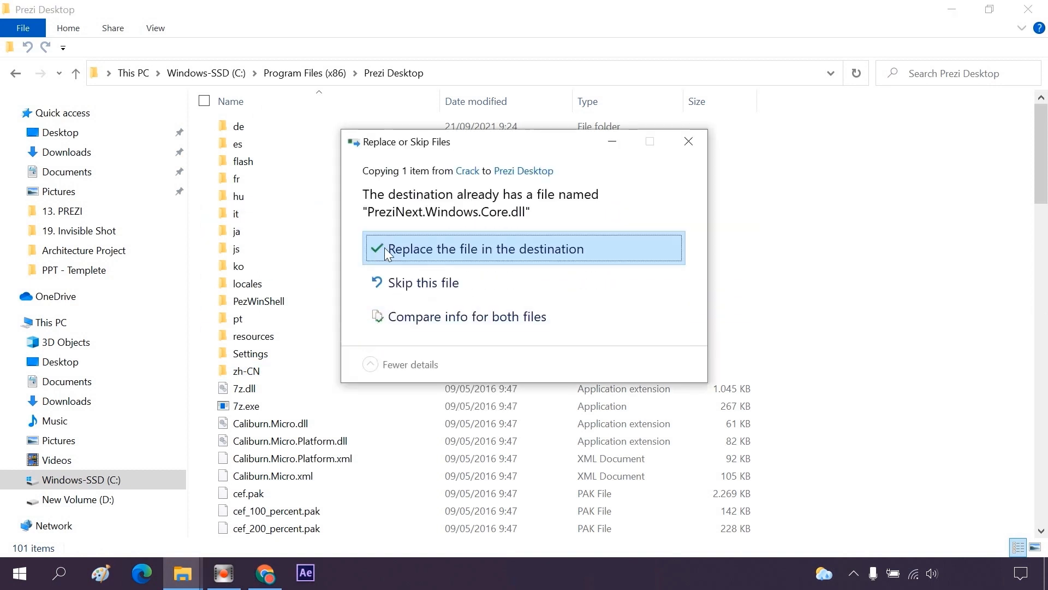
{"action": "left_click", "coordinate": [384, 247]}
{"action": "left_click", "coordinate": [473, 236]}
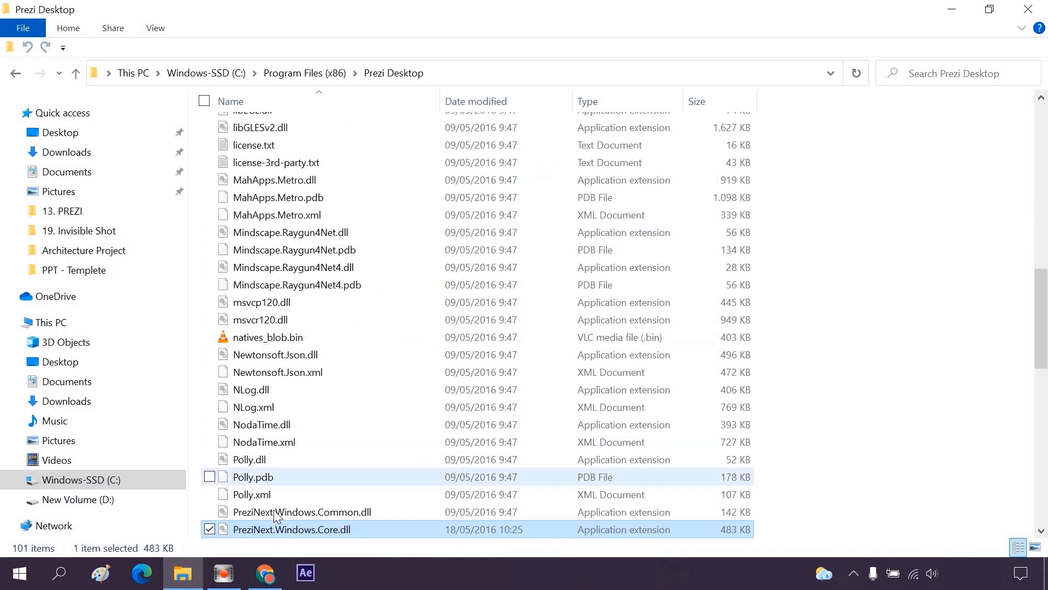
Minimize Explorer and Chrome, launch Prezi Desktop from its desktop shortcut, and start a new prezi
{"action": "left_click", "coordinate": [953, 9]}
{"action": "left_click", "coordinate": [953, 9]}
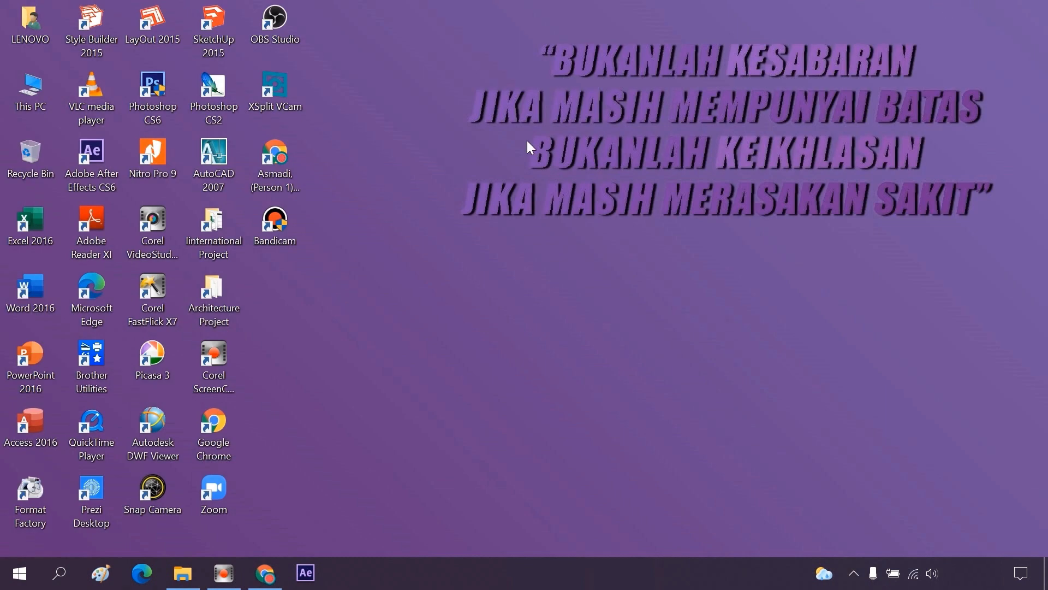
{"action": "mouse_move", "coordinate": [98, 495]}
{"action": "left_mouse_down"}
{"action": "mouse_move", "coordinate": [303, 308]}
{"action": "mouse_move", "coordinate": [284, 300]}
{"action": "left_mouse_up"}
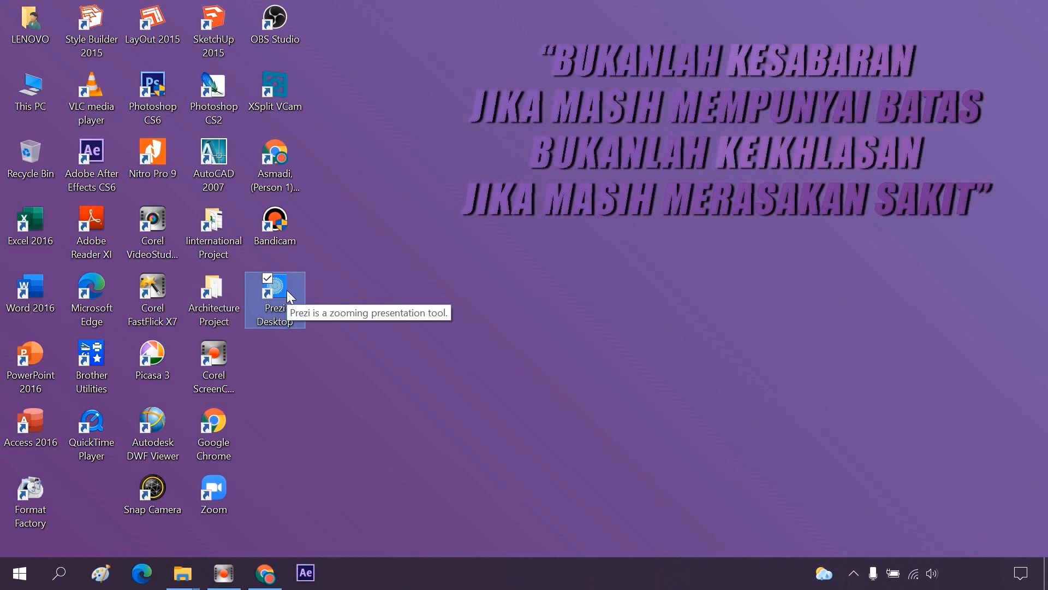
{"action": "double_click", "coordinate": [287, 295]}
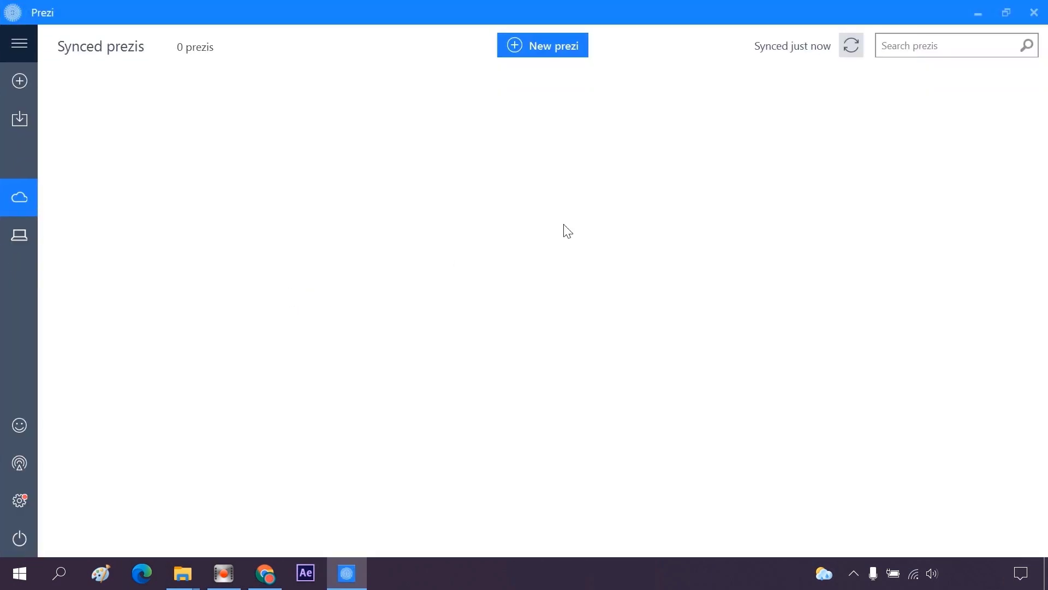
{"action": "left_click", "coordinate": [516, 50]}
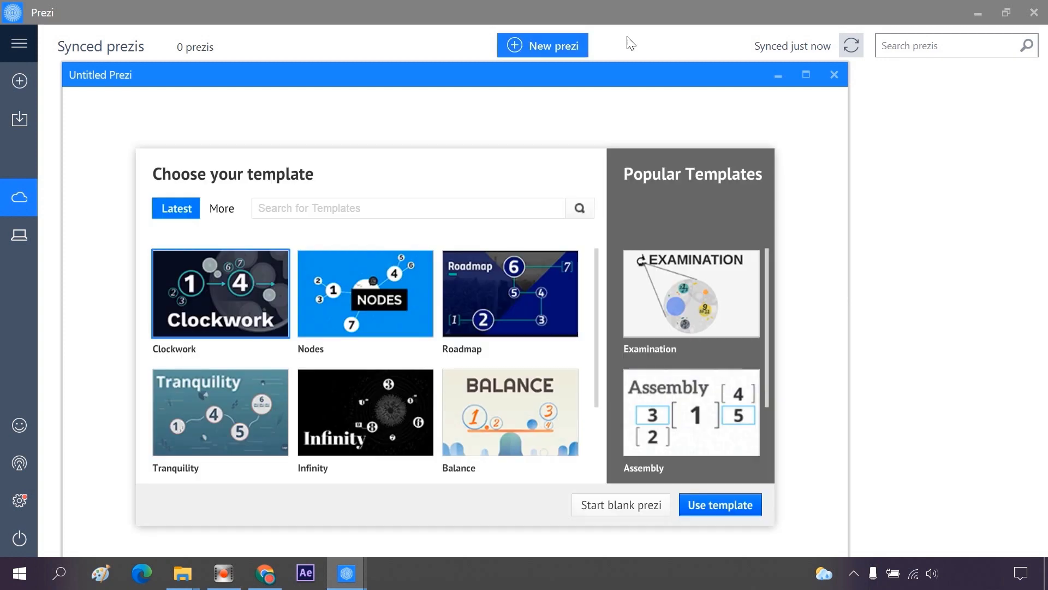
Maximize the new prezi, browse the More and Latest templates, and build it from Tranquility
{"action": "left_click", "coordinate": [805, 74]}
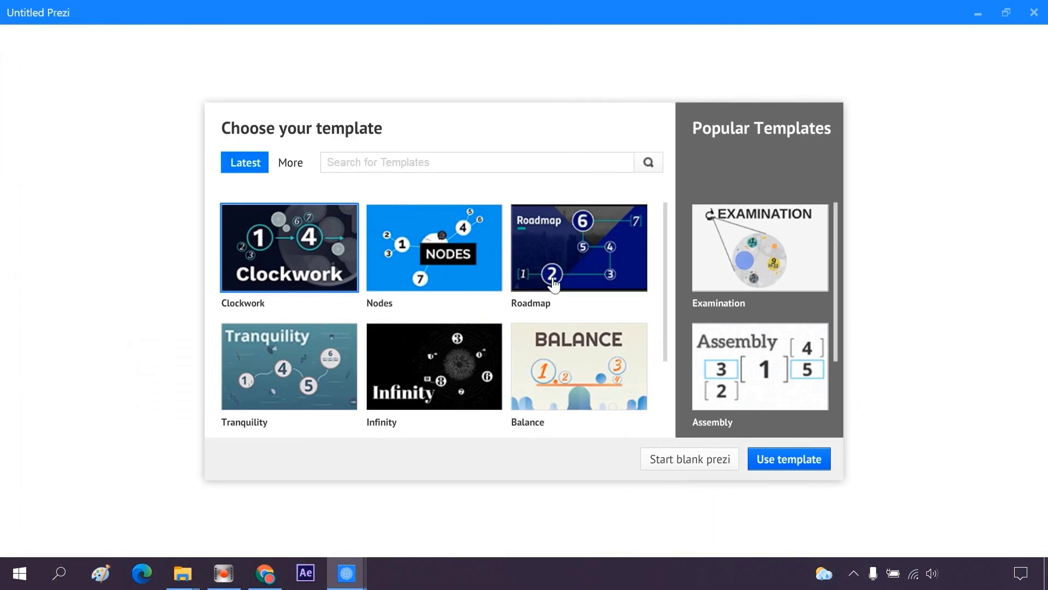
{"action": "left_click", "coordinate": [664, 223]}
{"action": "left_click_drag", "start_coordinate": [664, 223], "coordinate": [665, 307]}
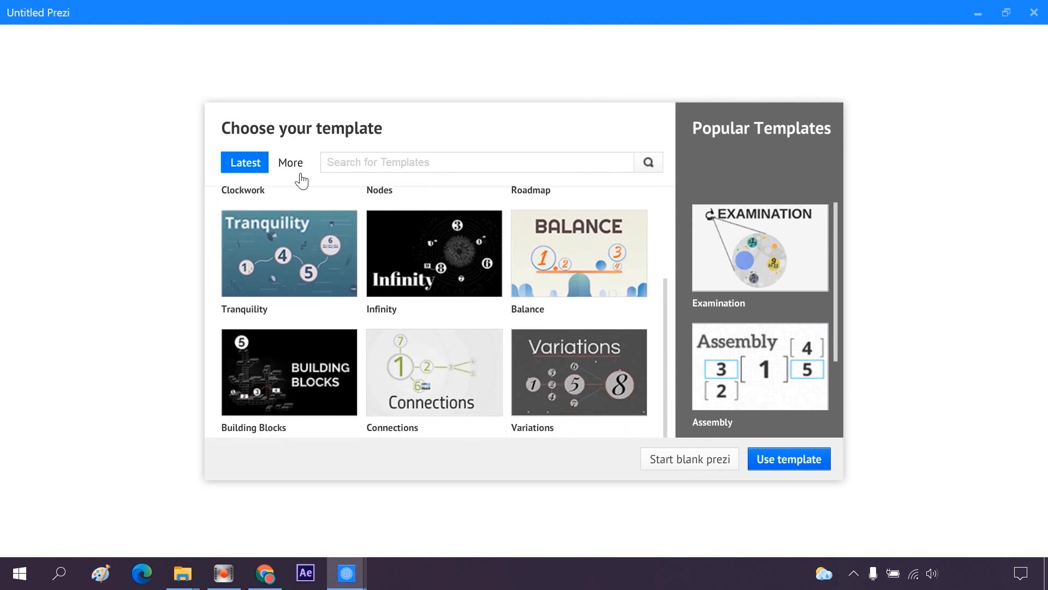
{"action": "left_click", "coordinate": [290, 162]}
{"action": "mouse_move", "coordinate": [664, 218]}
{"action": "left_mouse_down"}
{"action": "mouse_move", "coordinate": [667, 355]}
{"action": "mouse_move", "coordinate": [671, 262]}
{"action": "left_mouse_up"}
{"action": "left_click", "coordinate": [245, 163]}
{"action": "left_click", "coordinate": [306, 357]}
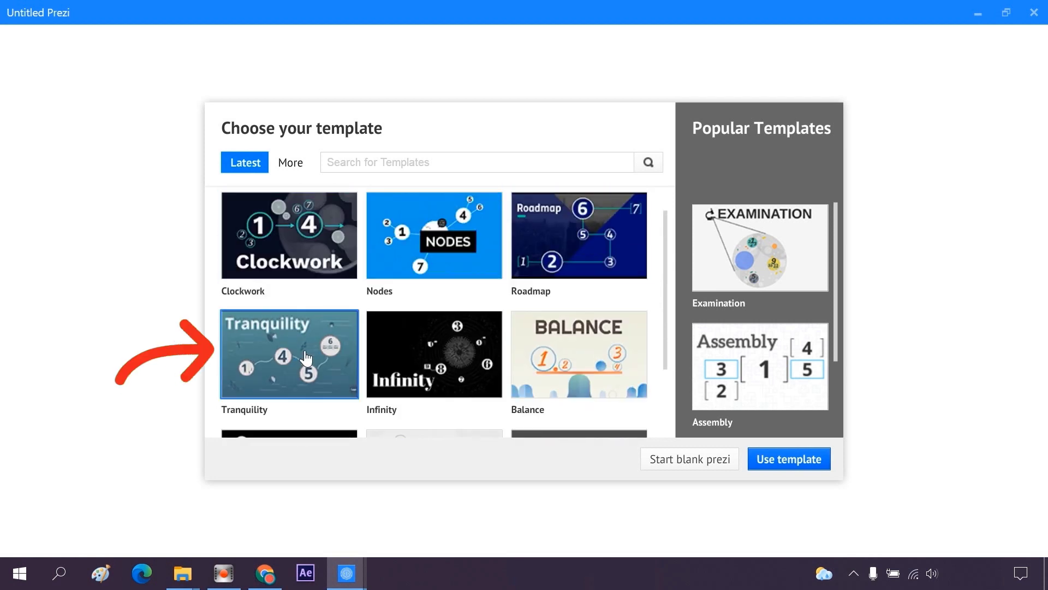
{"action": "left_click", "coordinate": [798, 461]}
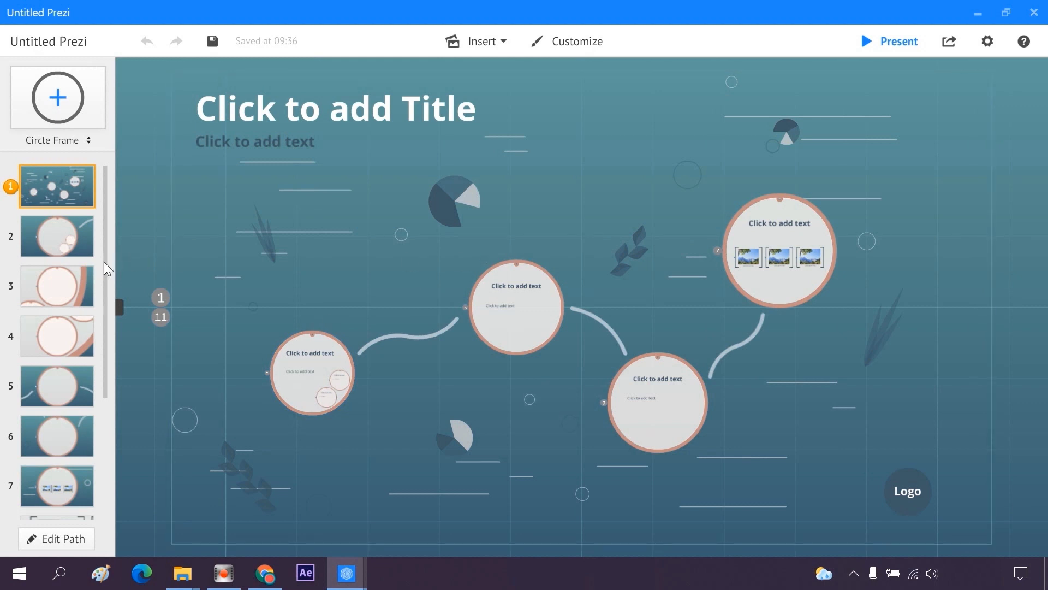
Preview circle frames 1 through 6 from the thumbnails, then return to the whole-prezi overview
{"action": "left_click_drag", "start_coordinate": [104, 385], "coordinate": [137, 204]}
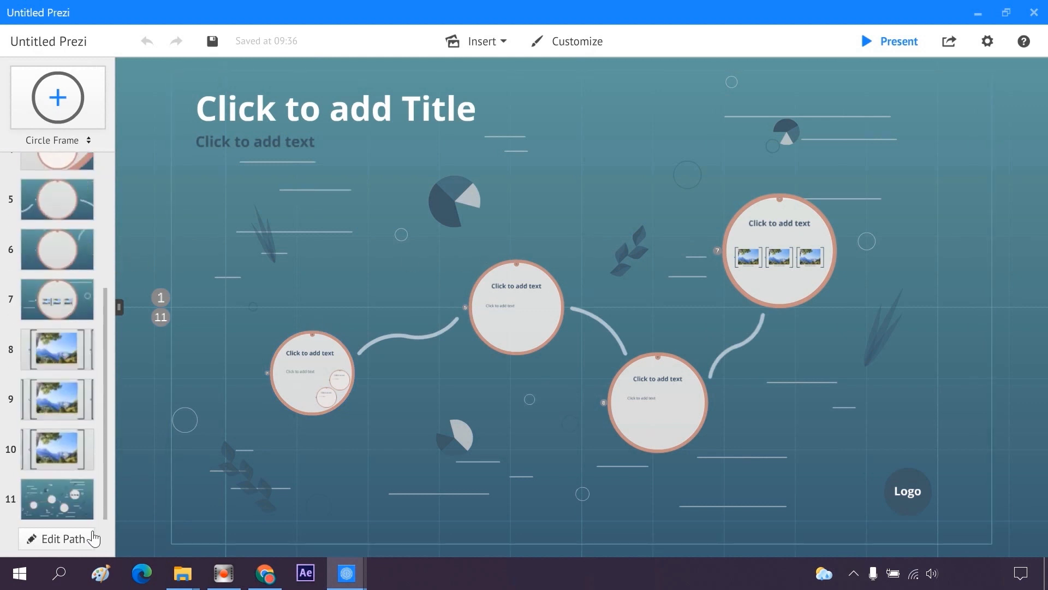
{"action": "left_click", "coordinate": [430, 340]}
{"action": "left_click", "coordinate": [71, 196]}
{"action": "left_click", "coordinate": [66, 234]}
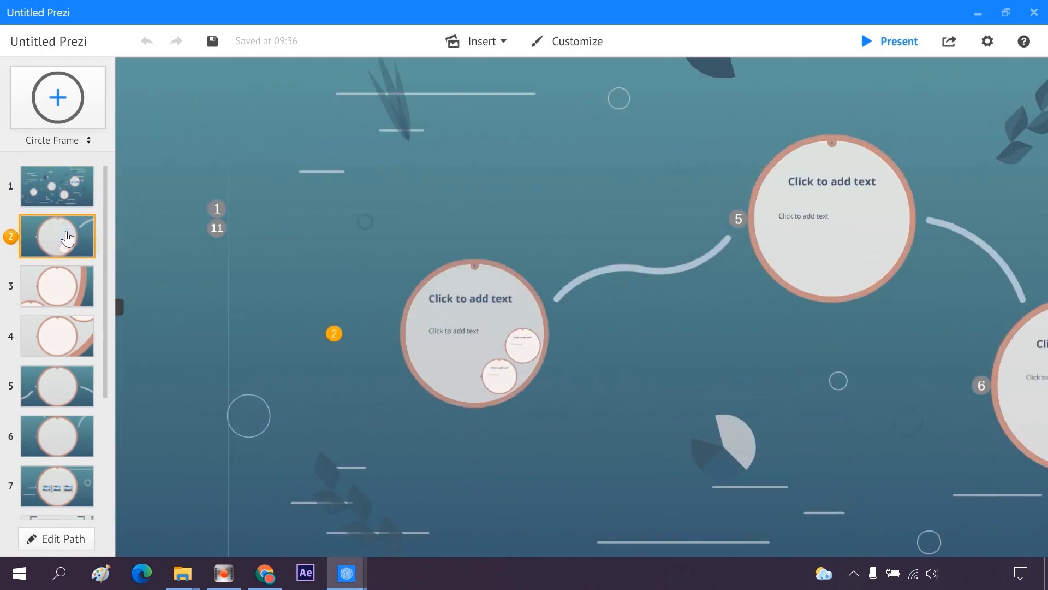
{"action": "left_click", "coordinate": [70, 286]}
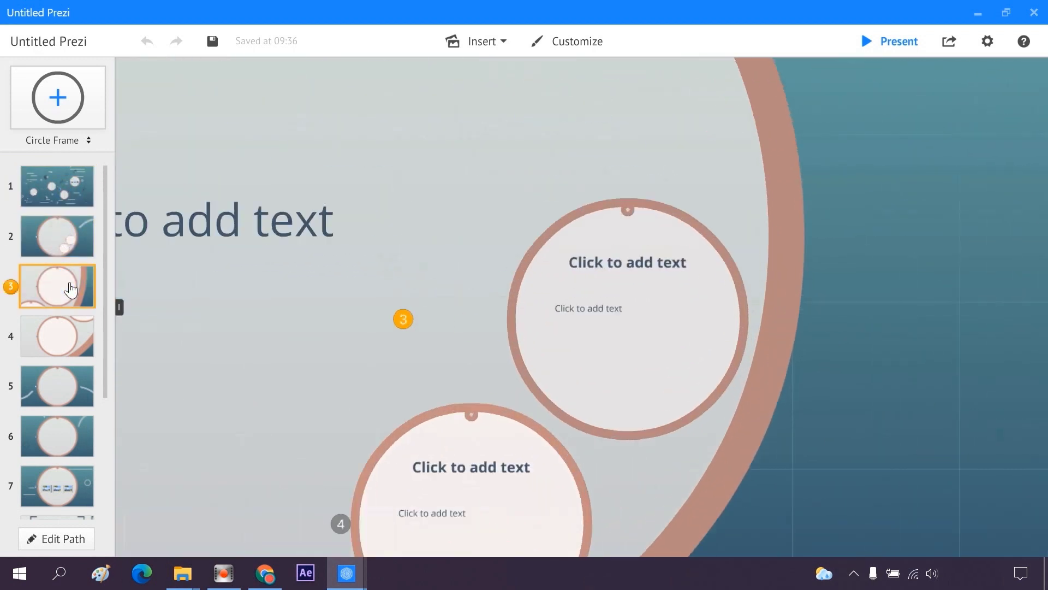
{"action": "left_click", "coordinate": [69, 342]}
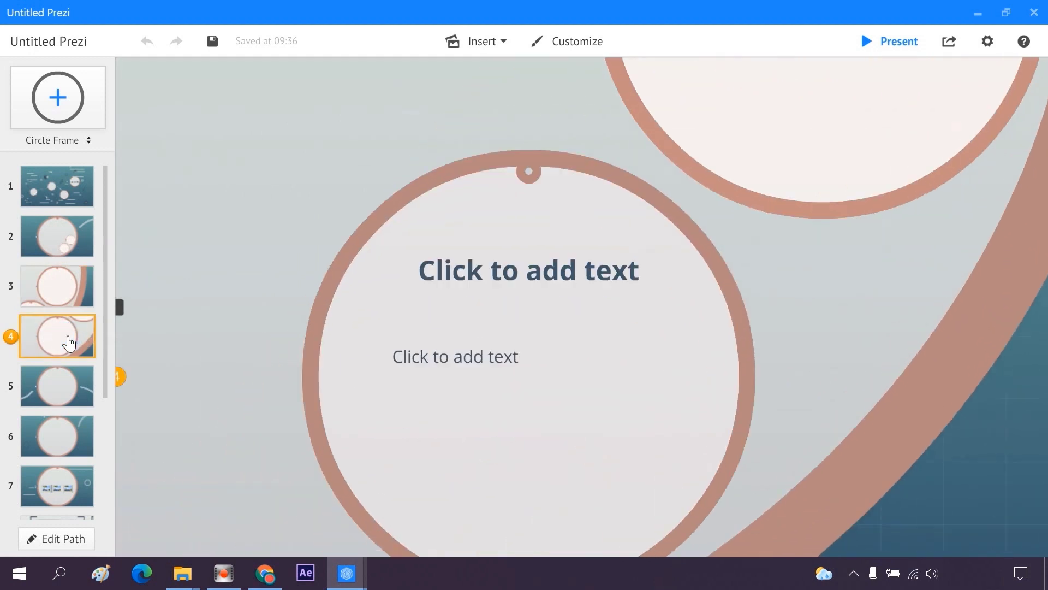
{"action": "left_click", "coordinate": [64, 390]}
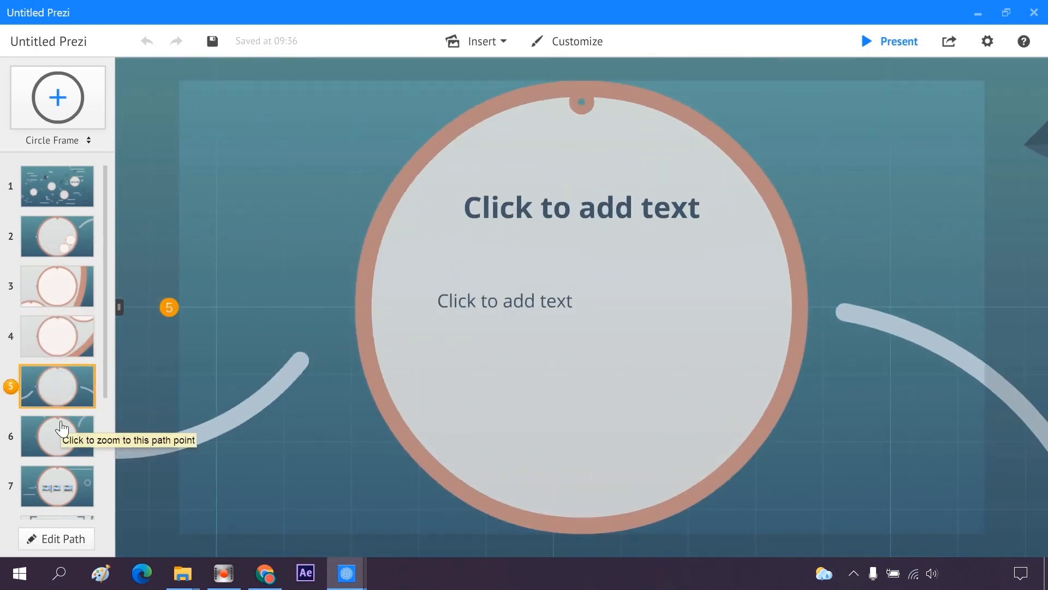
{"action": "left_click", "coordinate": [61, 429]}
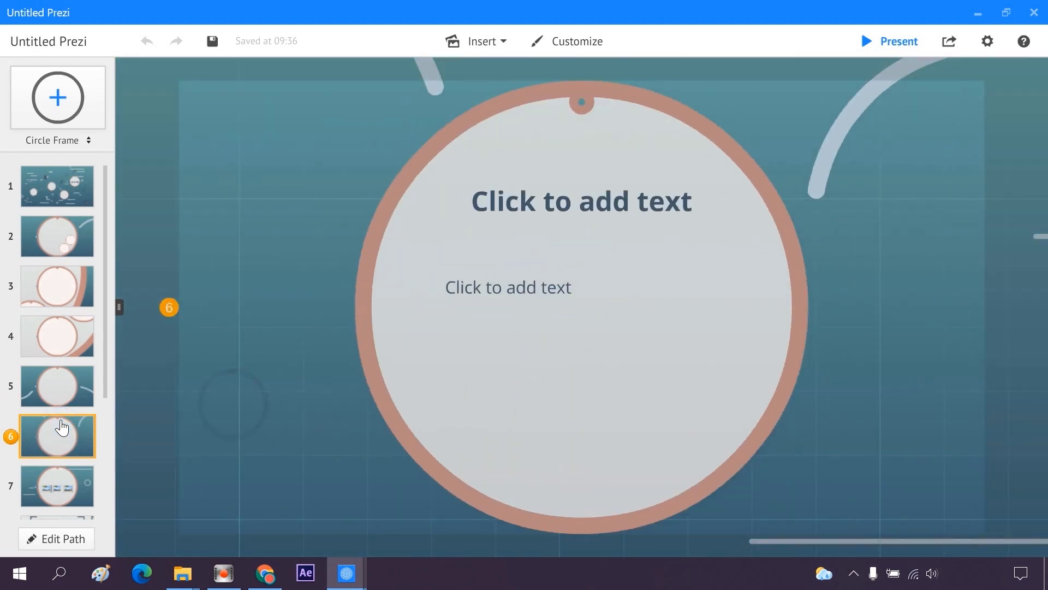
{"action": "left_click", "coordinate": [75, 186]}
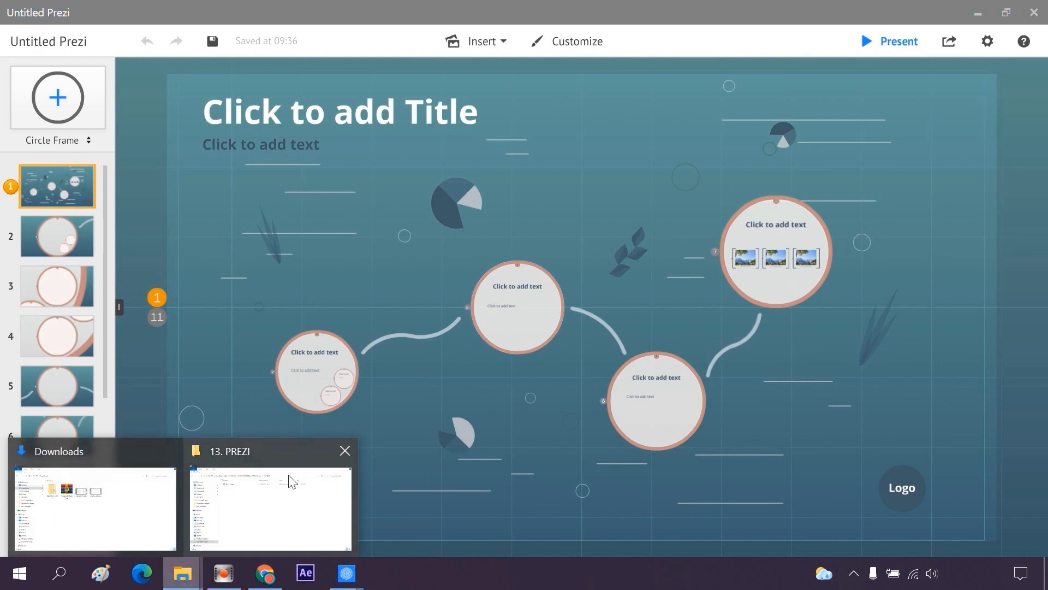
Open SLIDES.pptx from the 13. PREZI folder in PowerPoint and dismiss the licence banner
{"action": "mouse_move", "coordinate": [182, 573]}
{"action": "left_click", "coordinate": [294, 475]}
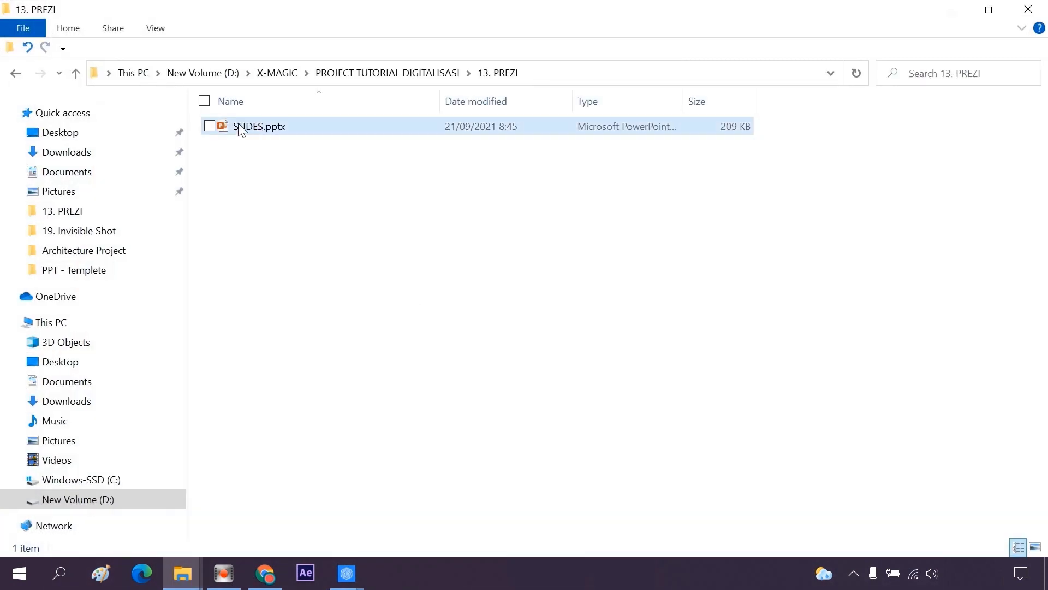
{"action": "left_click", "coordinate": [334, 130]}
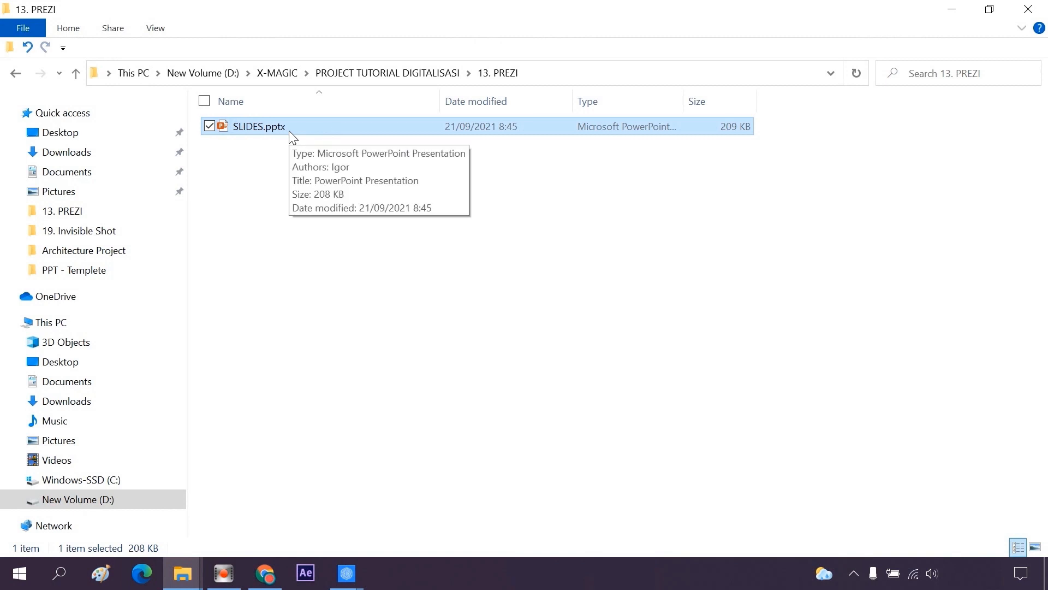
{"action": "double_click", "coordinate": [237, 129]}
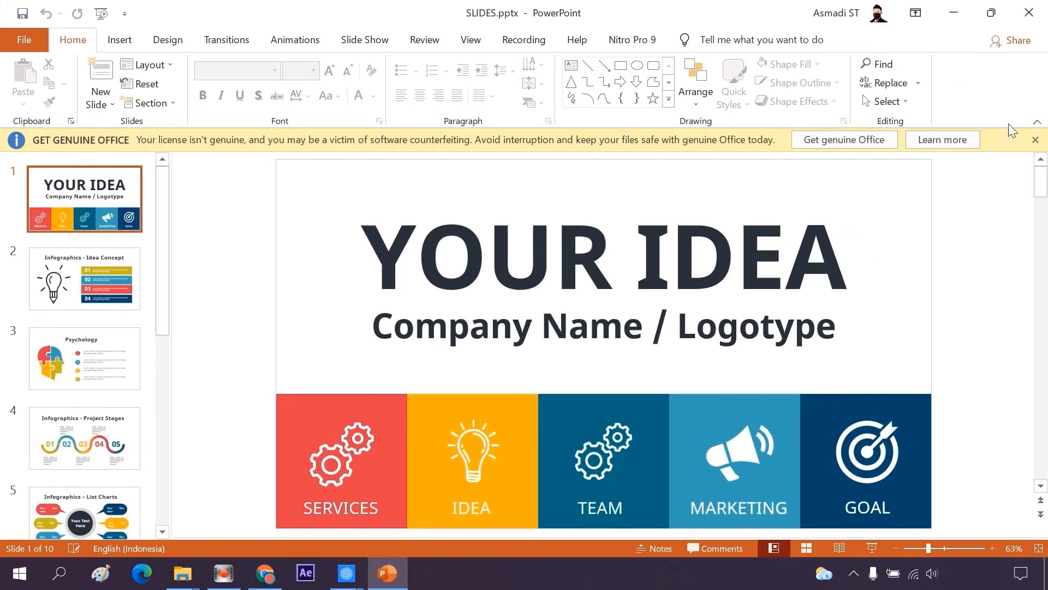
{"action": "left_click", "coordinate": [1031, 139]}
{"action": "scroll", "coordinate": [166, 190], "scroll_direction": "down", "scroll_amount": 2}
{"action": "scroll", "coordinate": [165, 248], "scroll_direction": "down", "scroll_amount": 3}
{"action": "scroll", "coordinate": [153, 297], "scroll_direction": "up", "scroll_amount": 5}
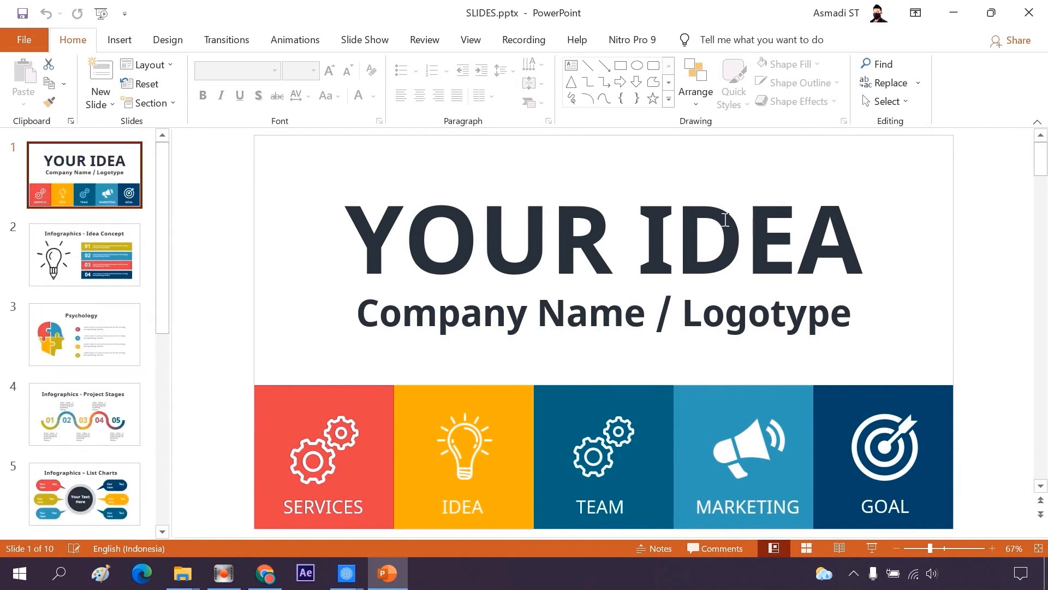
Save all slides as JPEG images into the 13. PREZI folder
{"action": "left_click", "coordinate": [31, 41]}
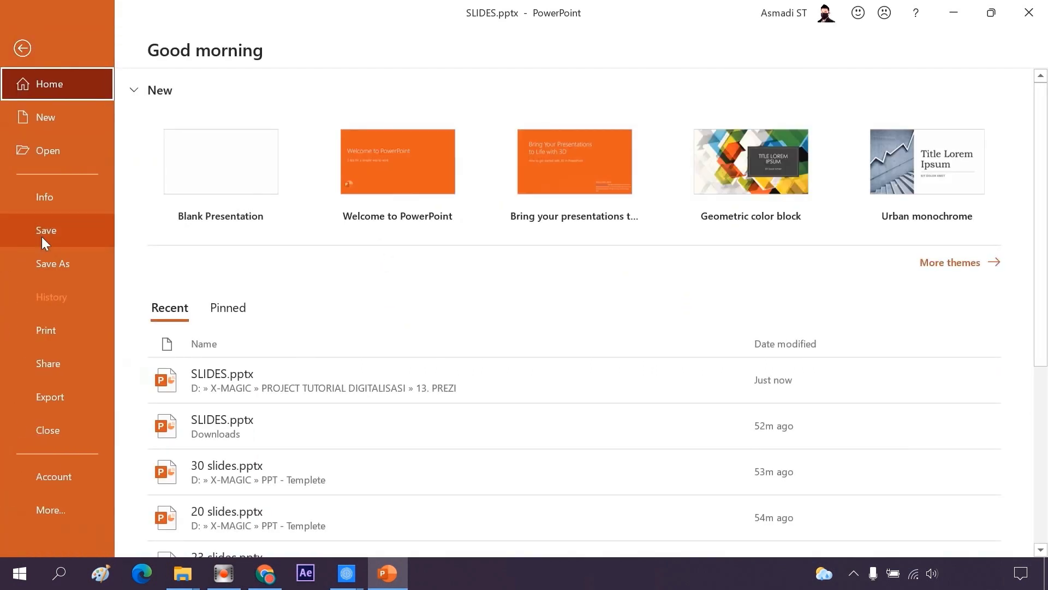
{"action": "left_click", "coordinate": [54, 263]}
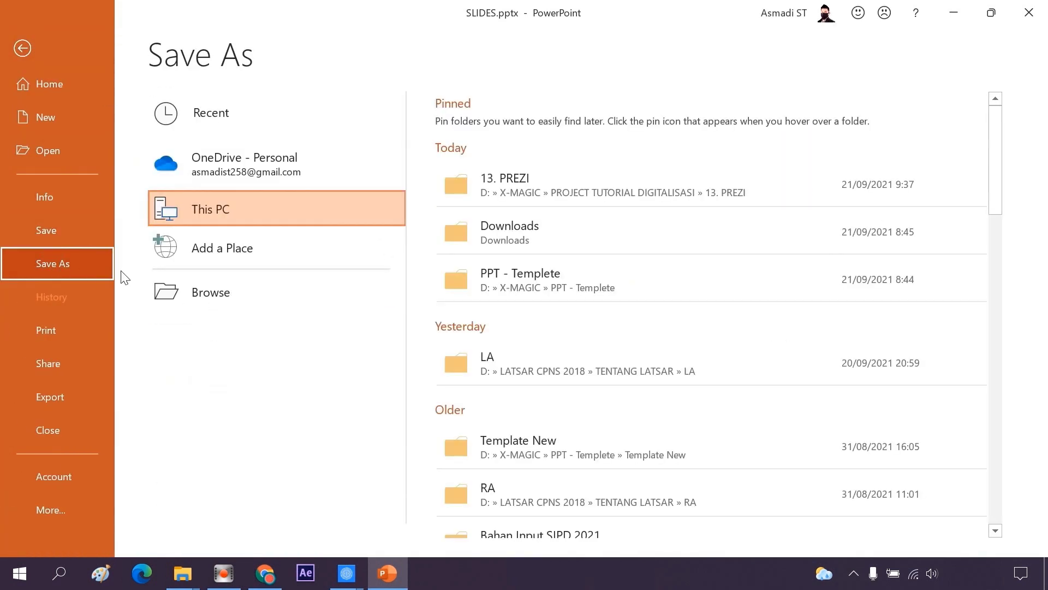
{"action": "left_click", "coordinate": [529, 187]}
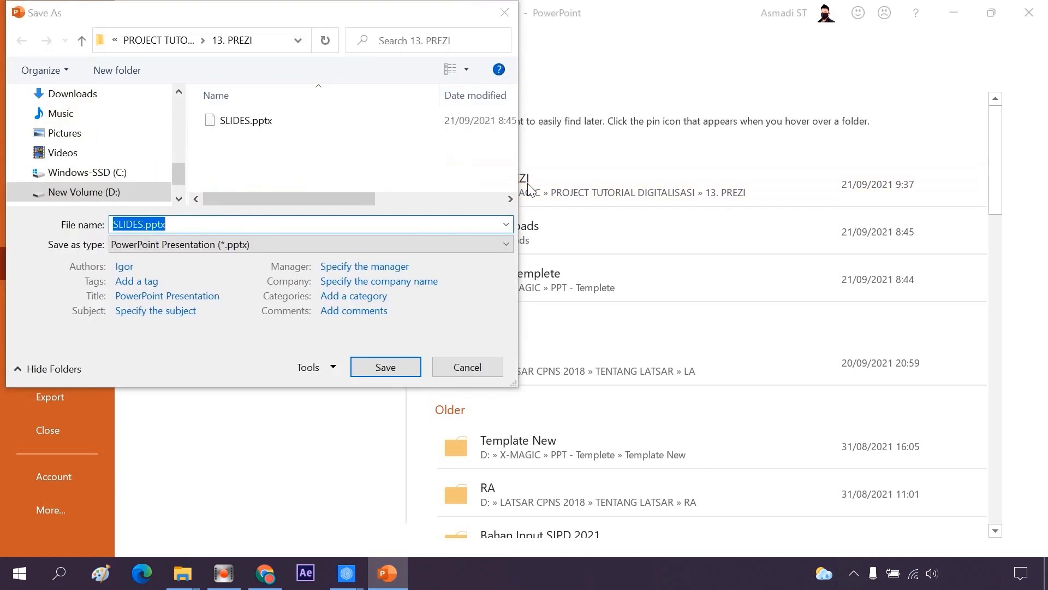
{"action": "left_click", "coordinate": [438, 244]}
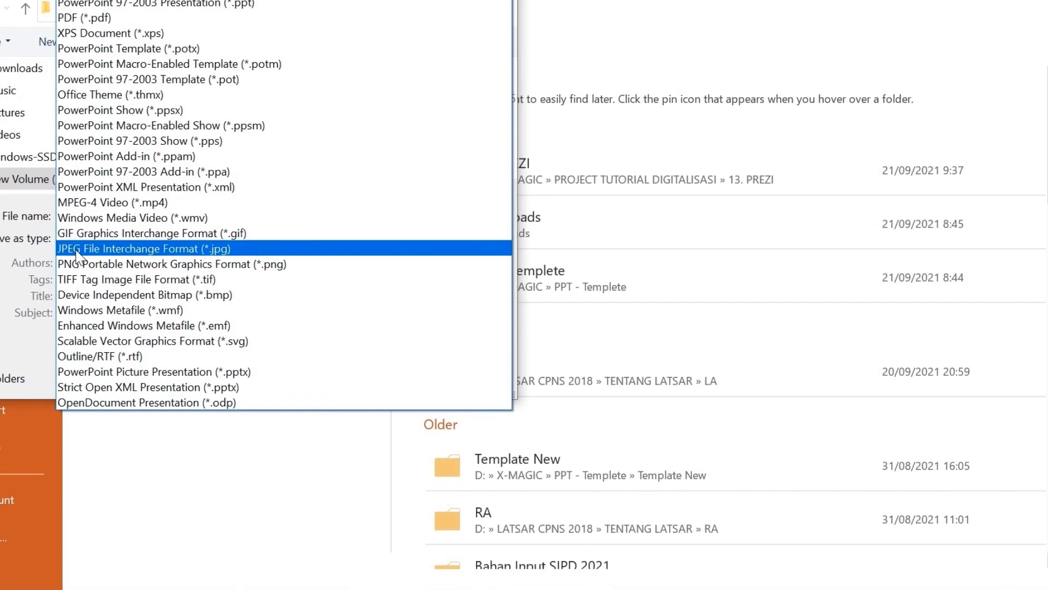
{"action": "left_click", "coordinate": [43, 245]}
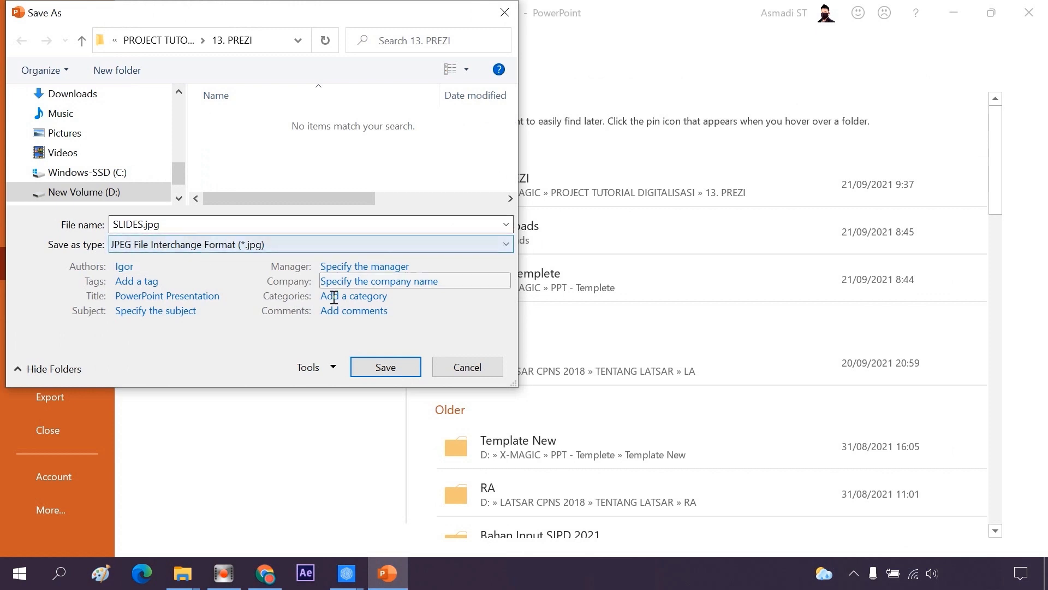
{"action": "left_click", "coordinate": [375, 364]}
{"action": "left_click", "coordinate": [415, 332]}
Open the SLIDES folder to view Slide1–Slide10.JPG with larger icons, then close PowerPoint
{"action": "left_click", "coordinate": [516, 331]}
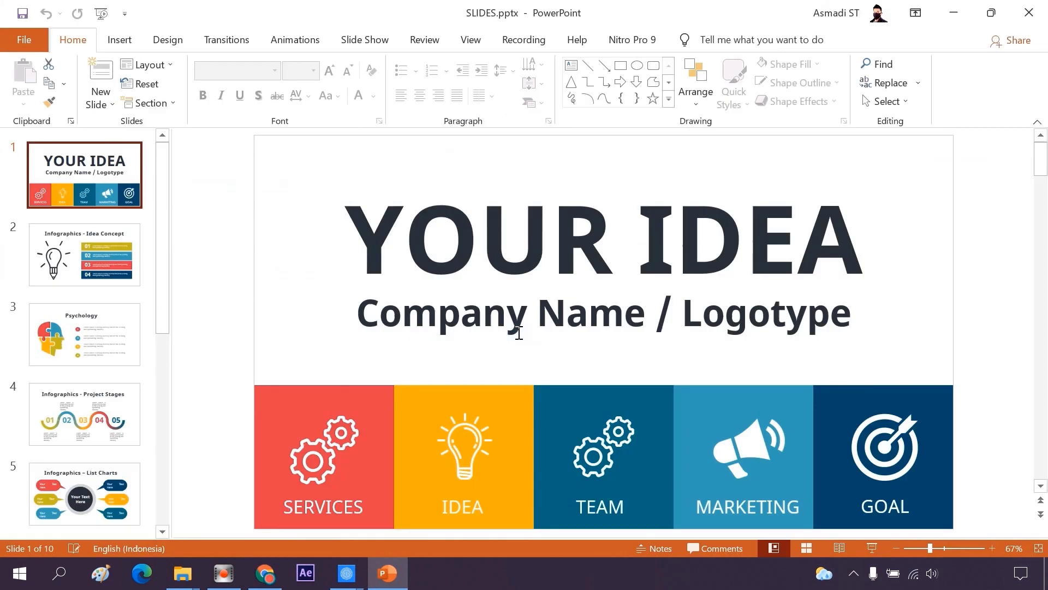
{"action": "left_click", "coordinate": [274, 490]}
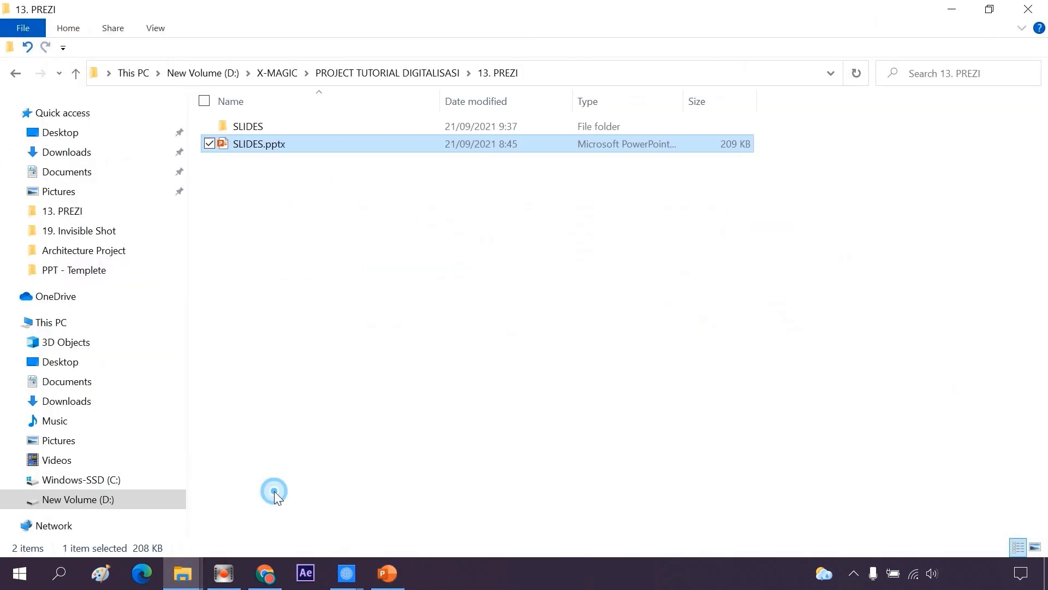
{"action": "double_click", "coordinate": [253, 127]}
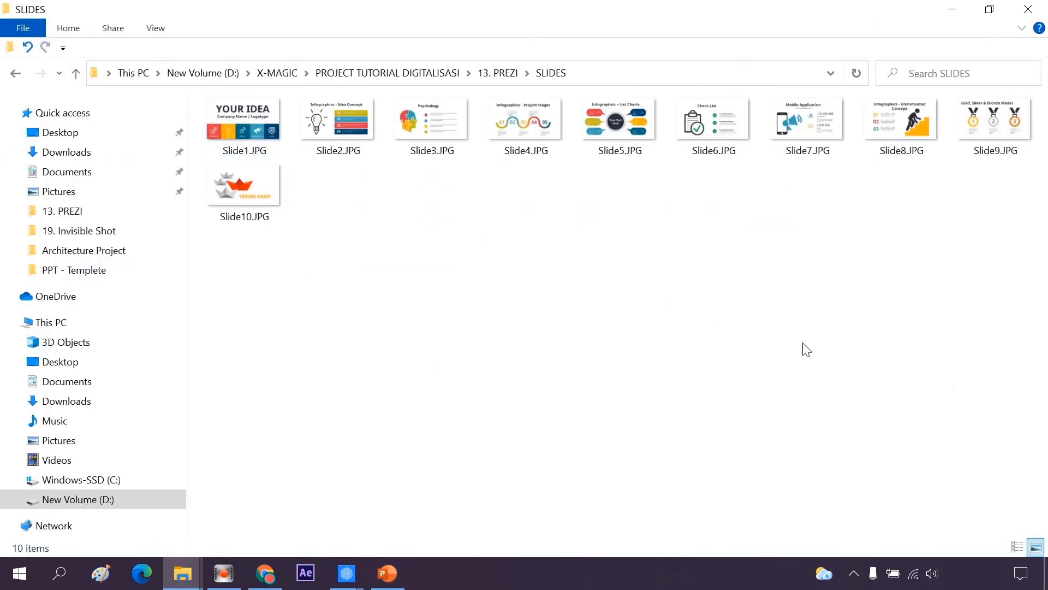
{"action": "scroll", "coordinate": [596, 252], "scroll_direction": "up", "scroll_amount": 2, "text": "ctrl"}
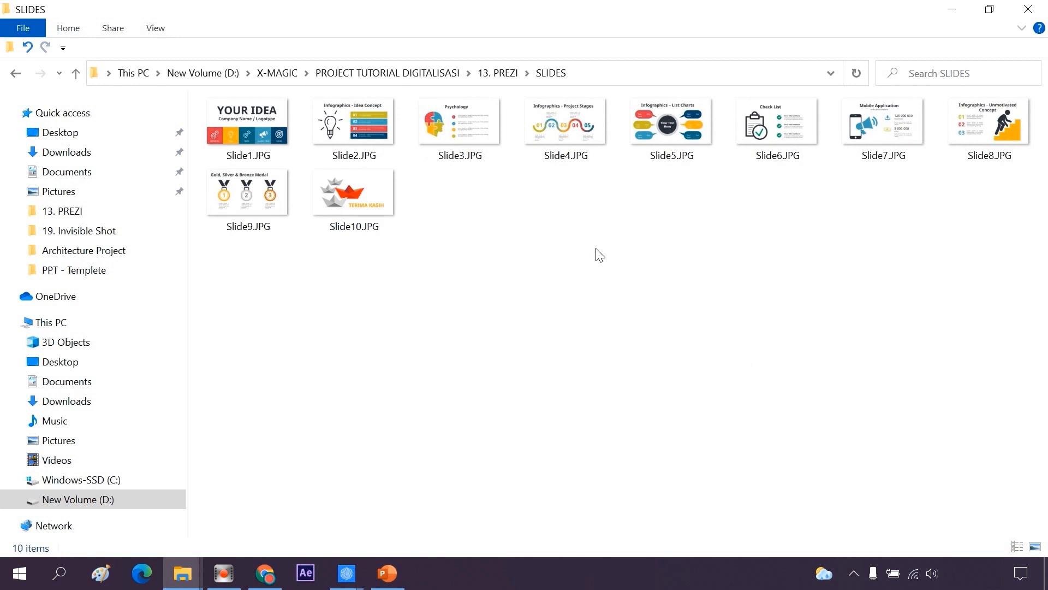
{"action": "scroll", "coordinate": [600, 255], "scroll_direction": "up", "scroll_amount": 1, "text": "ctrl"}
{"action": "scroll", "coordinate": [599, 255], "scroll_direction": "up", "scroll_amount": 1, "text": "ctrl"}
{"action": "scroll", "coordinate": [600, 255], "scroll_direction": "up", "scroll_amount": 1, "text": "ctrl"}
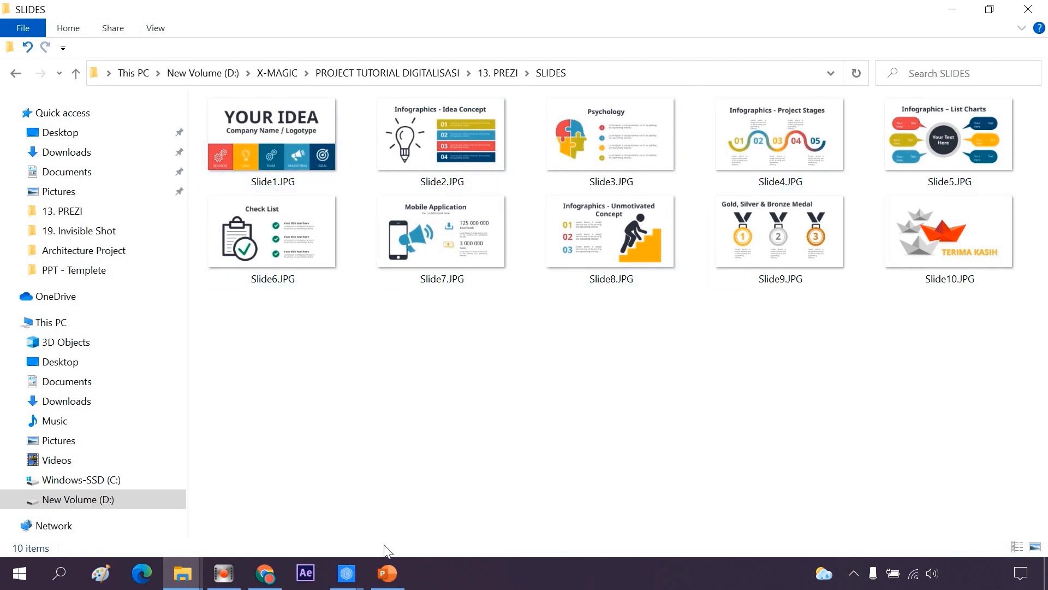
{"action": "left_click", "coordinate": [387, 573]}
{"action": "left_click", "coordinate": [1032, 10]}
{"action": "mouse_move", "coordinate": [346, 573]}
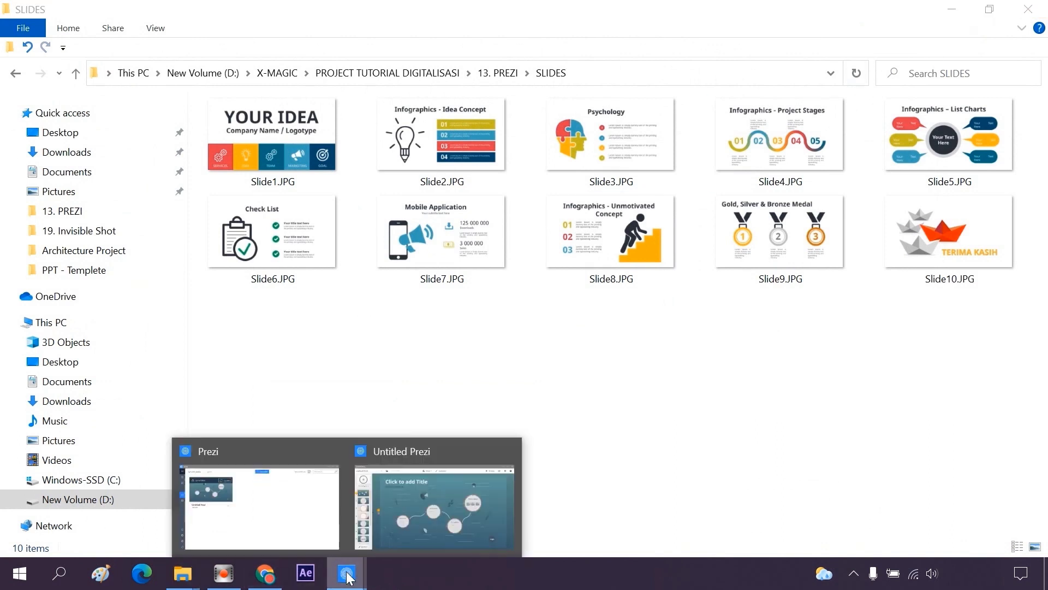
Insert Slide1.JPG from 13. PREZI > SLIDES onto the prezi canvas
{"action": "left_click", "coordinate": [418, 502]}
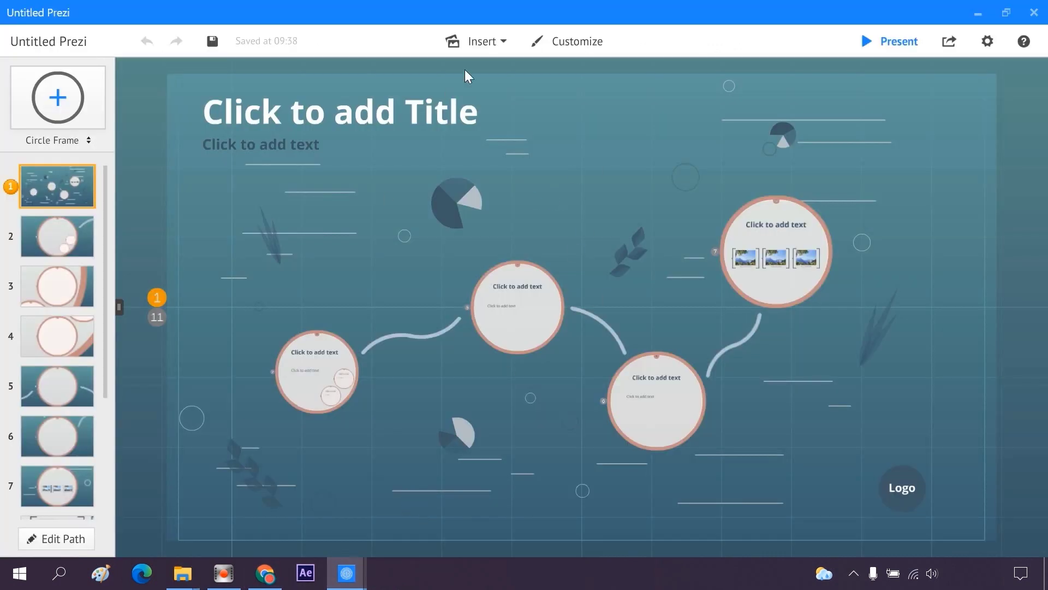
{"action": "left_click", "coordinate": [506, 45]}
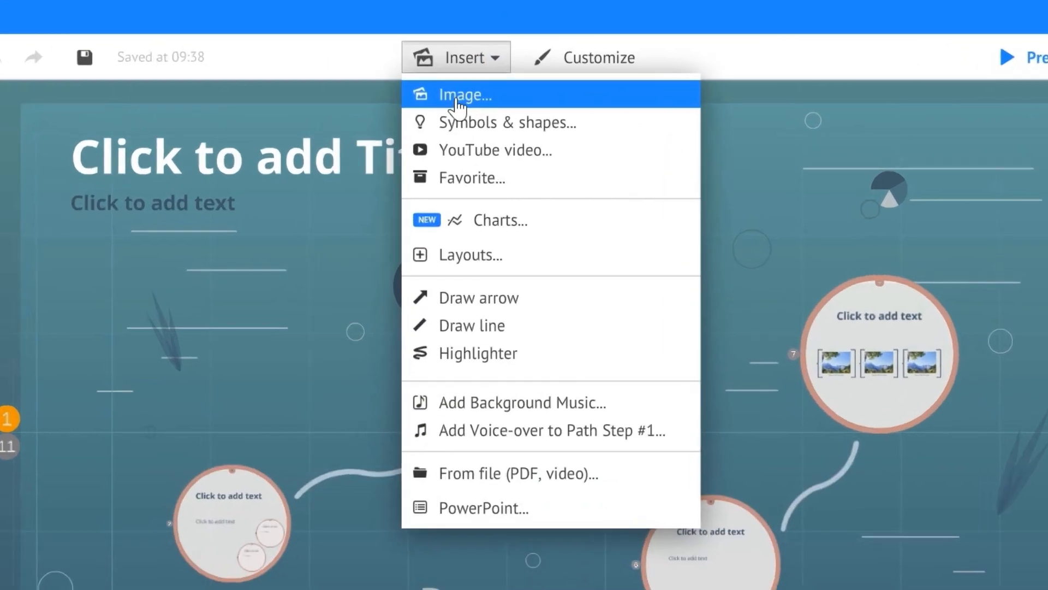
{"action": "left_click", "coordinate": [454, 99]}
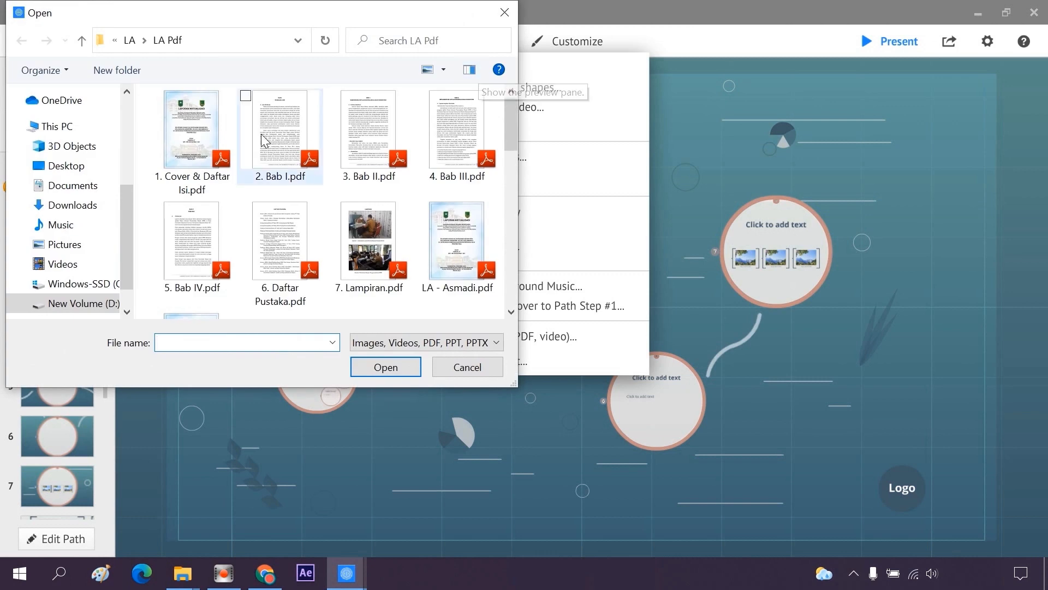
{"action": "scroll", "coordinate": [138, 173], "scroll_direction": "up", "scroll_amount": 1}
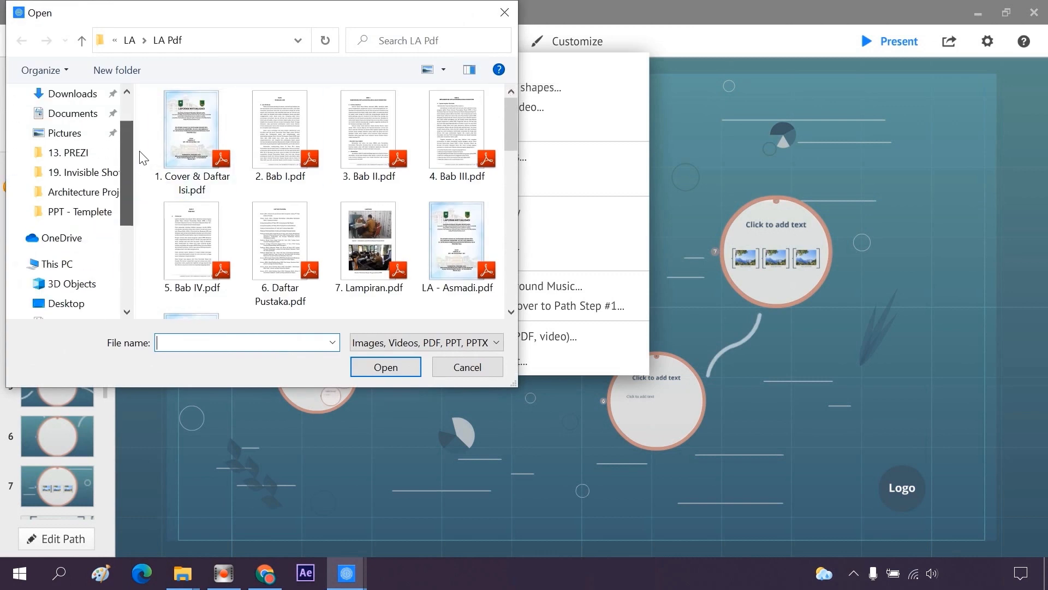
{"action": "left_click", "coordinate": [77, 152]}
{"action": "double_click", "coordinate": [213, 120]}
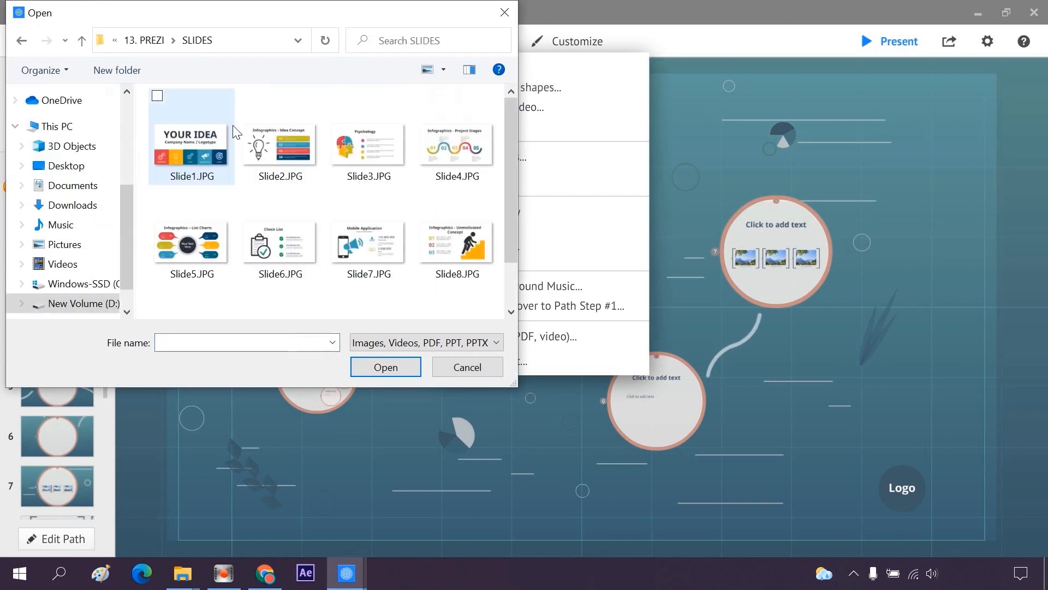
{"action": "left_click", "coordinate": [202, 158]}
{"action": "left_click", "coordinate": [376, 365]}
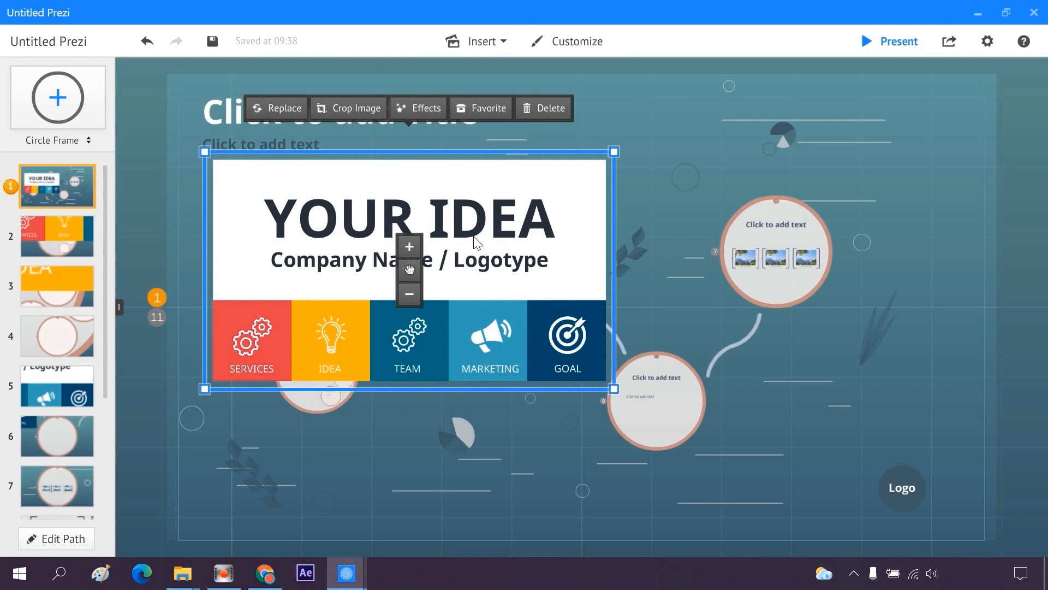
Shrink the YOUR IDEA image and fit it inside the left circle frame below its heading
{"action": "mouse_move", "coordinate": [410, 276]}
{"action": "left_mouse_down"}
{"action": "mouse_move", "coordinate": [614, 233]}
{"action": "mouse_move", "coordinate": [458, 334]}
{"action": "left_mouse_up"}
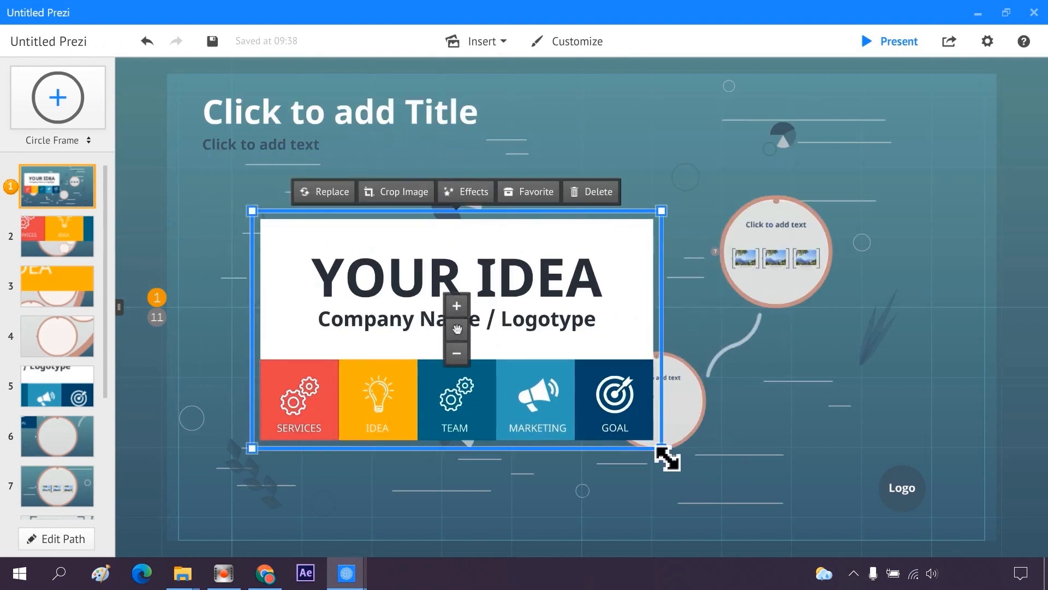
{"action": "mouse_move", "coordinate": [661, 448]}
{"action": "left_mouse_down"}
{"action": "mouse_move", "coordinate": [501, 342]}
{"action": "mouse_move", "coordinate": [284, 377]}
{"action": "mouse_move", "coordinate": [304, 371]}
{"action": "left_mouse_up"}
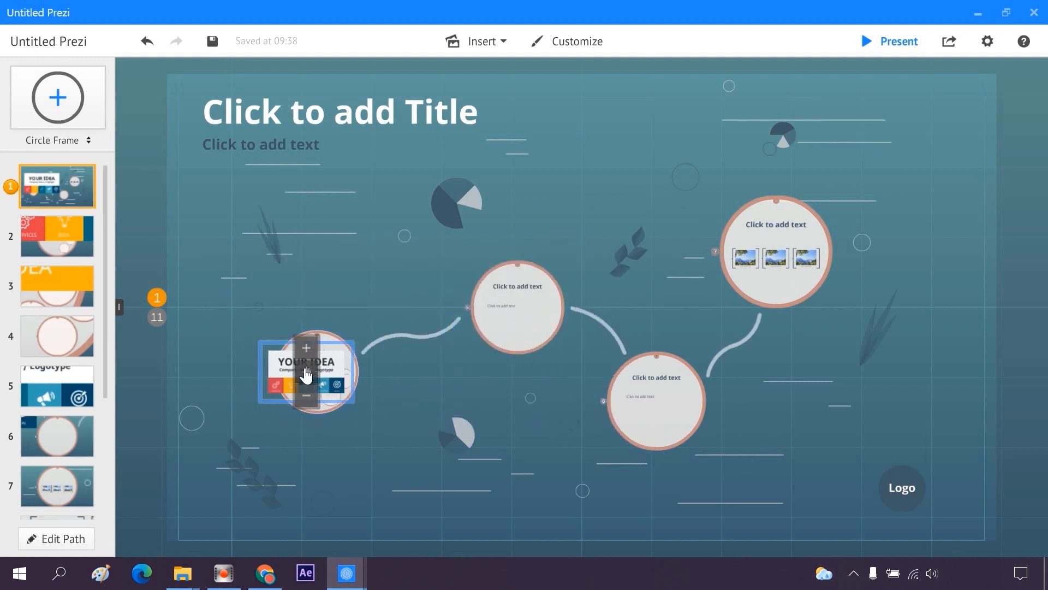
{"action": "left_click_drag", "start_coordinate": [361, 409], "coordinate": [333, 390]}
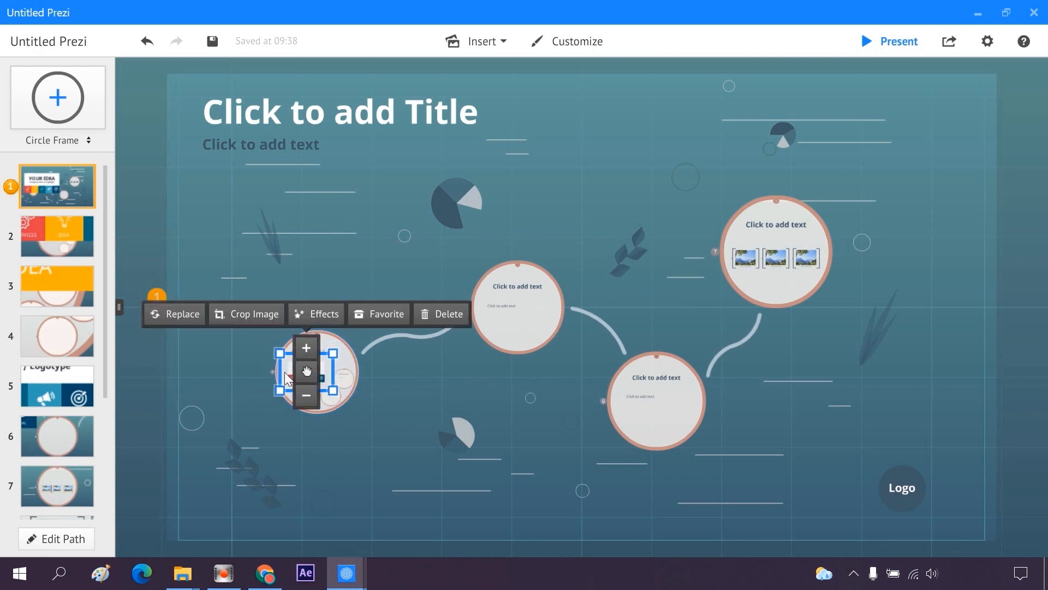
{"action": "scroll", "coordinate": [284, 371], "scroll_direction": "up", "scroll_amount": 3}
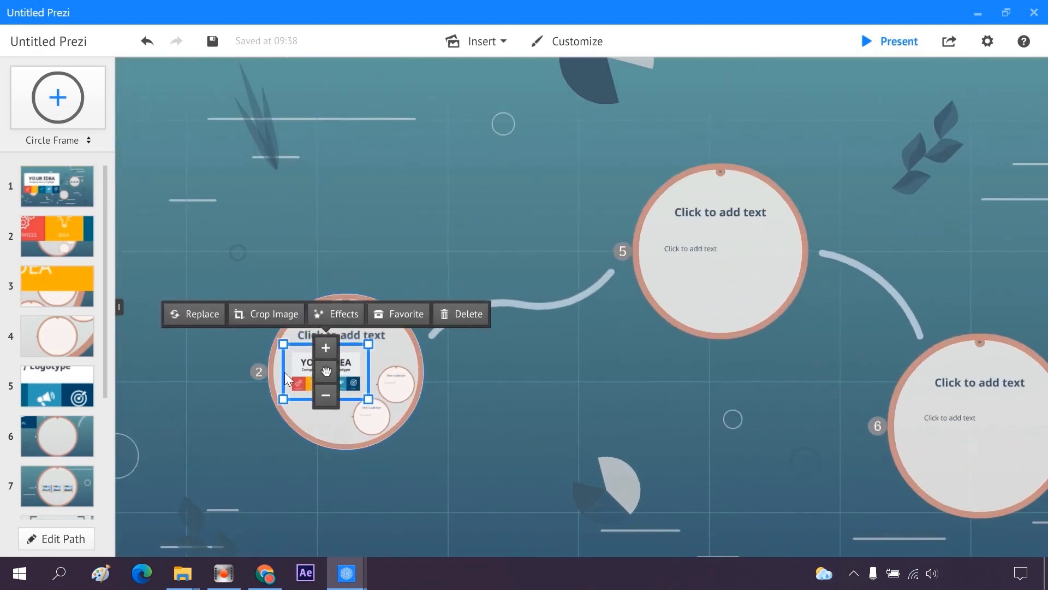
{"action": "scroll", "coordinate": [284, 371], "scroll_direction": "up", "scroll_amount": 1}
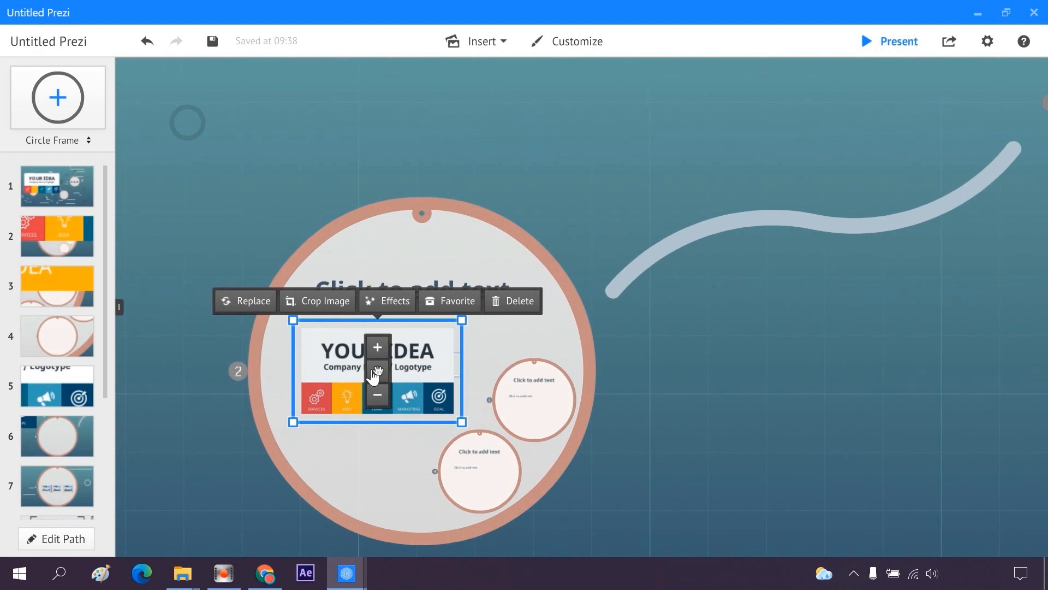
{"action": "mouse_move", "coordinate": [375, 370]}
{"action": "left_mouse_down"}
{"action": "mouse_move", "coordinate": [415, 363]}
{"action": "mouse_move", "coordinate": [384, 362]}
{"action": "left_mouse_up"}
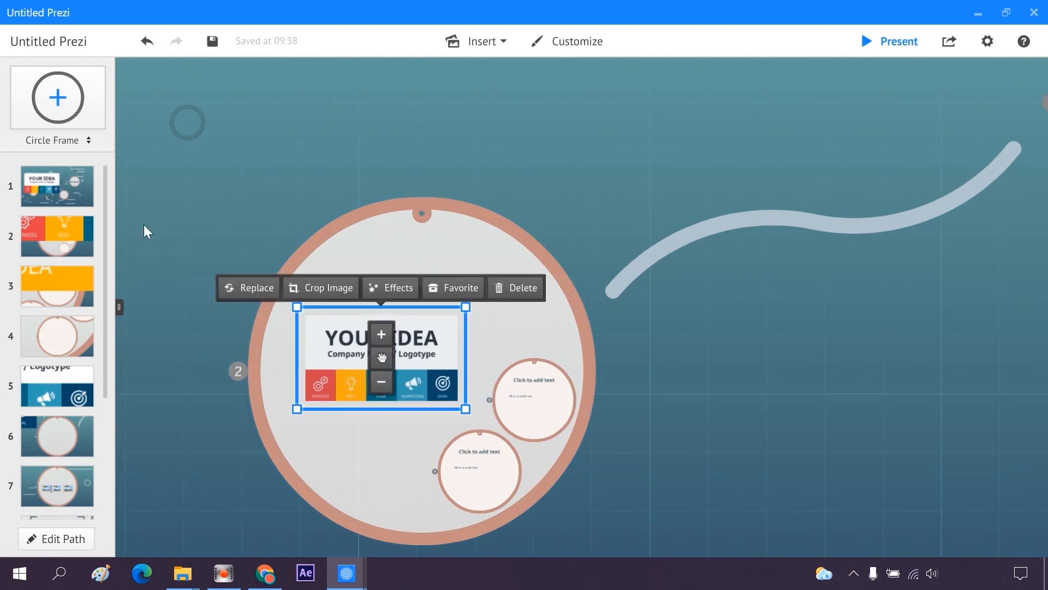
{"action": "left_click", "coordinate": [62, 189]}
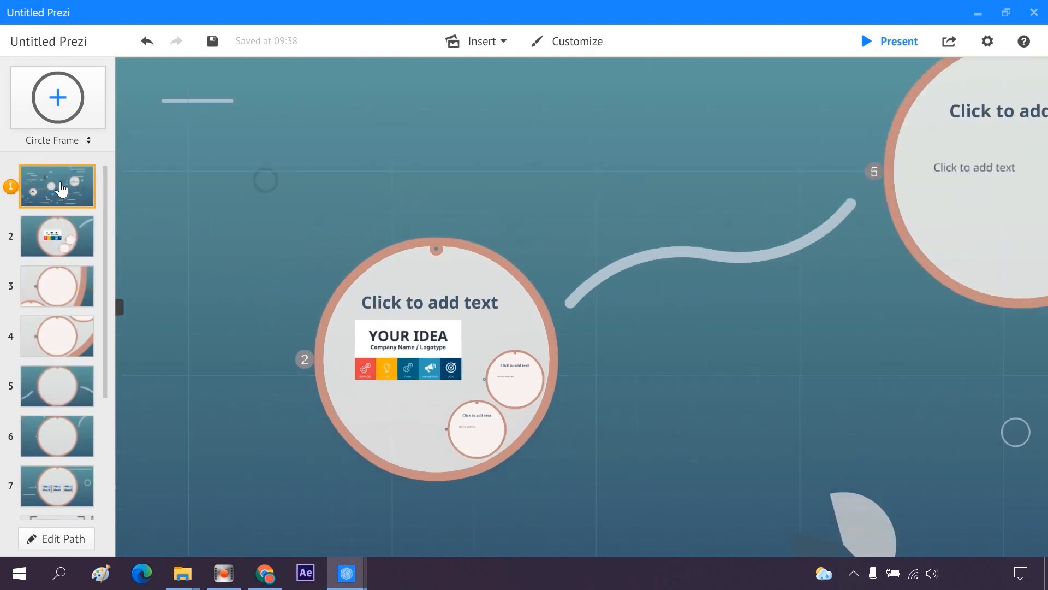
Check the image in frame 2, then preview the presentation full screen for two stops and exit
{"action": "left_click", "coordinate": [54, 238]}
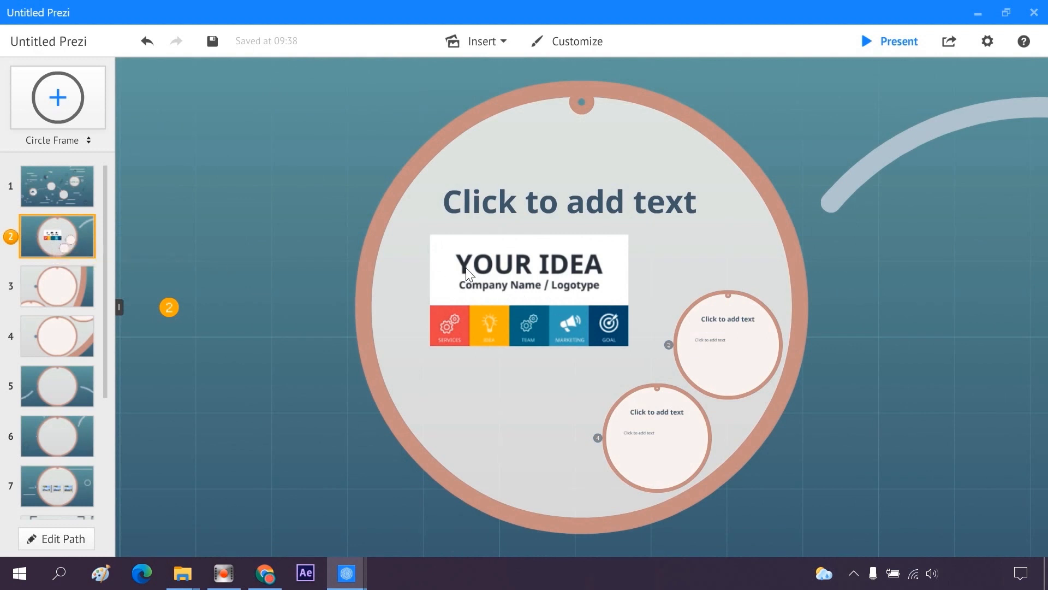
{"action": "mouse_move", "coordinate": [949, 41]}
{"action": "left_click", "coordinate": [894, 47]}
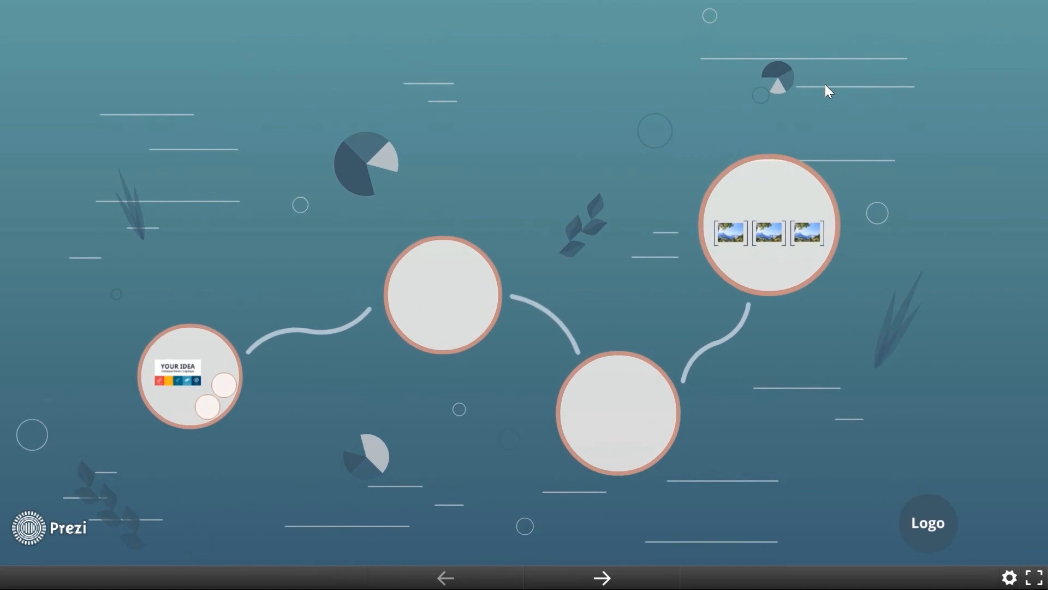
{"action": "key", "text": "Right"}
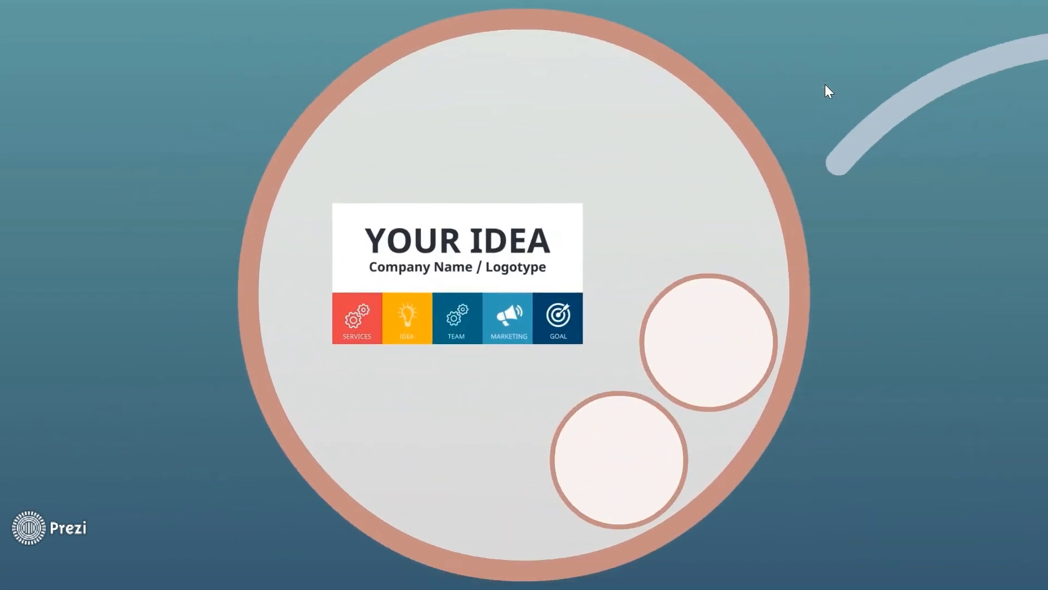
{"action": "key", "text": "Right"}
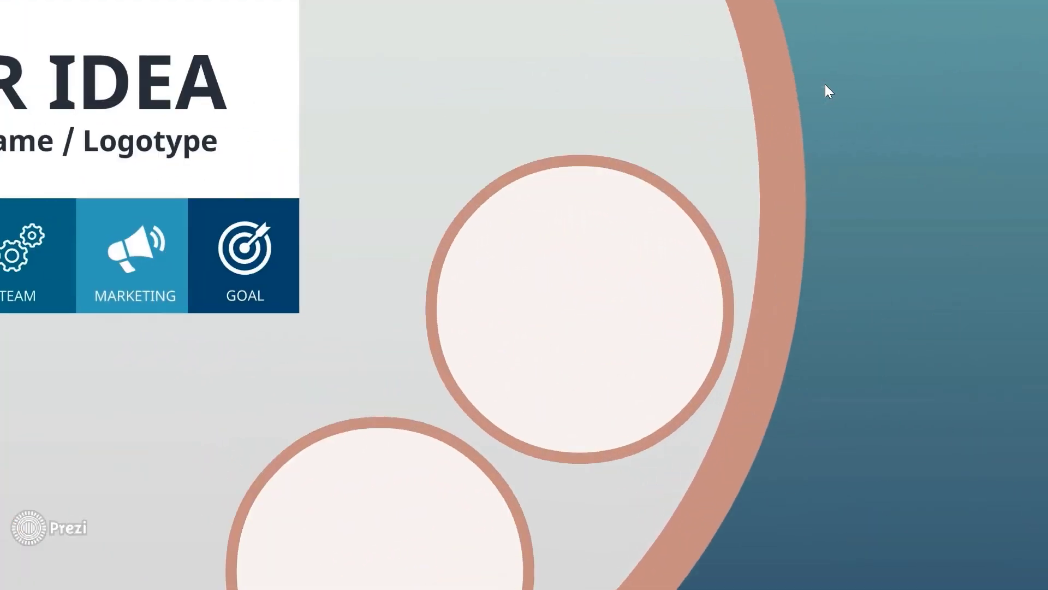
{"action": "key", "text": "Escape"}
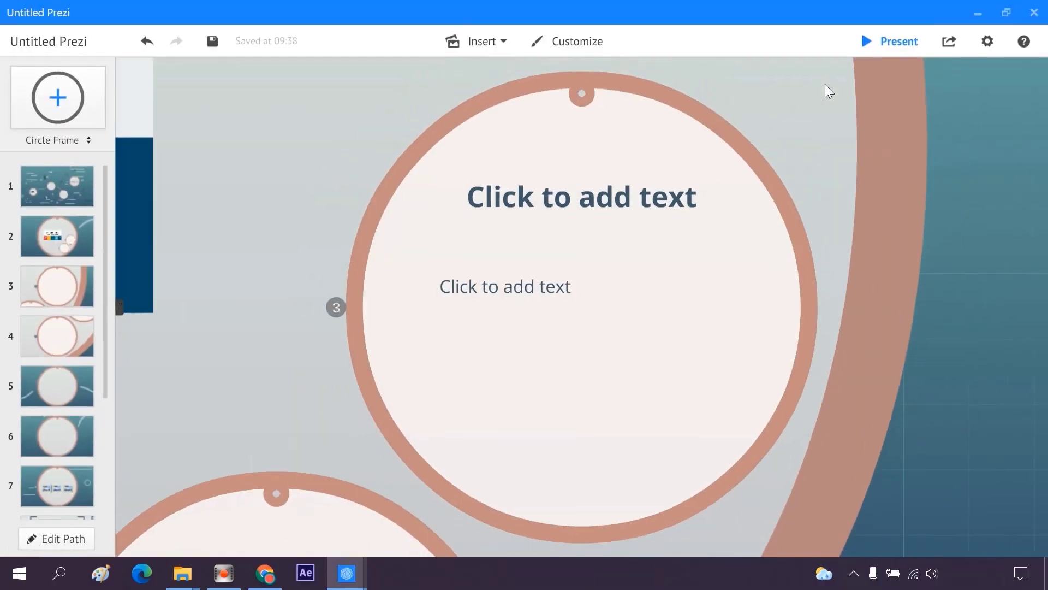
Add the YOUR IDEA image in circle frame 2 to the path as step 12
{"action": "left_click", "coordinate": [64, 248]}
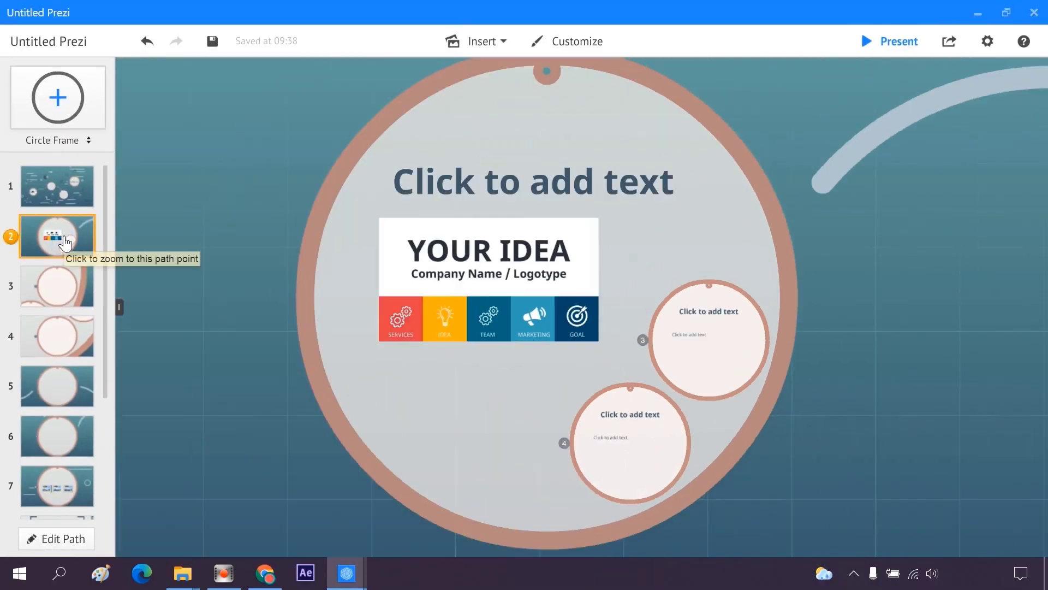
{"action": "left_click", "coordinate": [47, 543]}
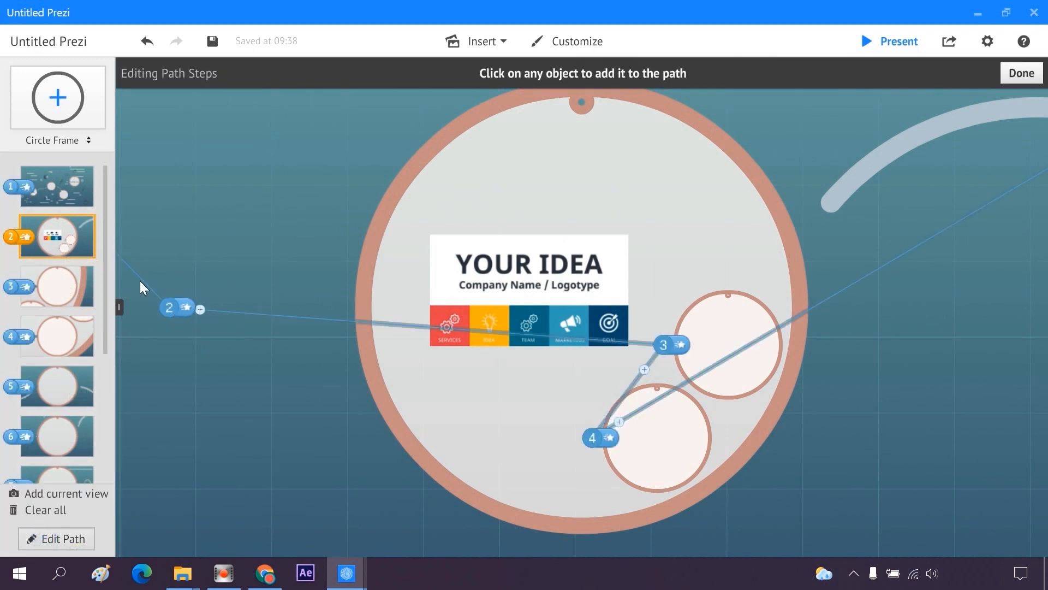
{"action": "left_click", "coordinate": [50, 205]}
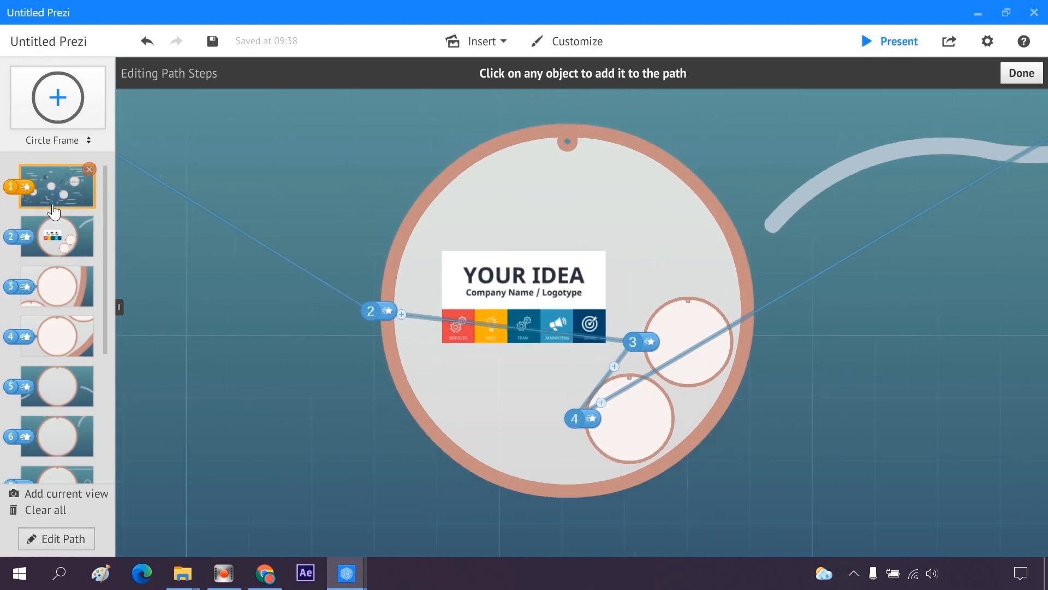
{"action": "left_click", "coordinate": [53, 237]}
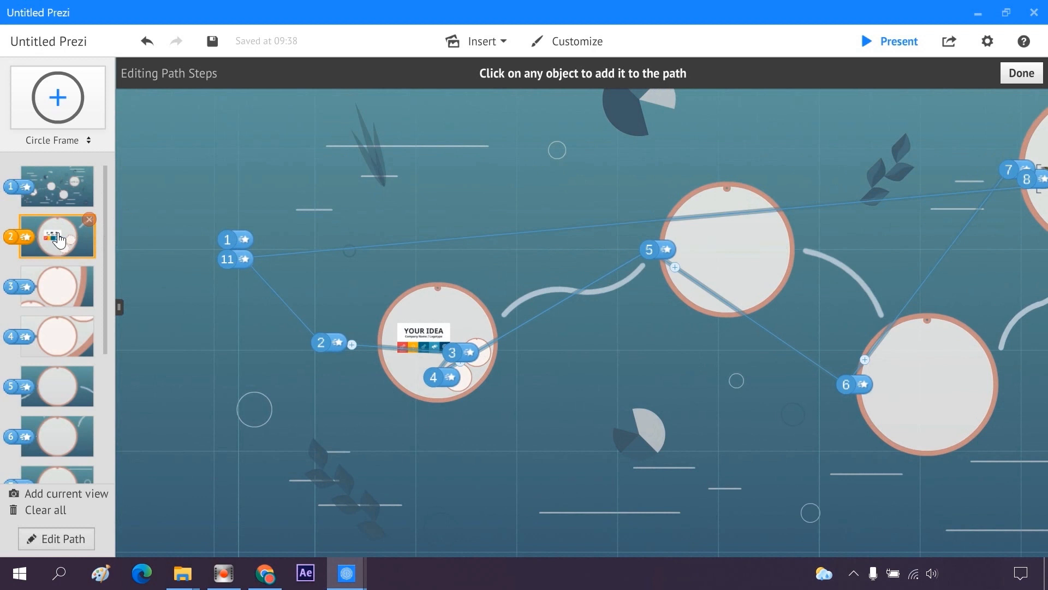
{"action": "left_click", "coordinate": [60, 240]}
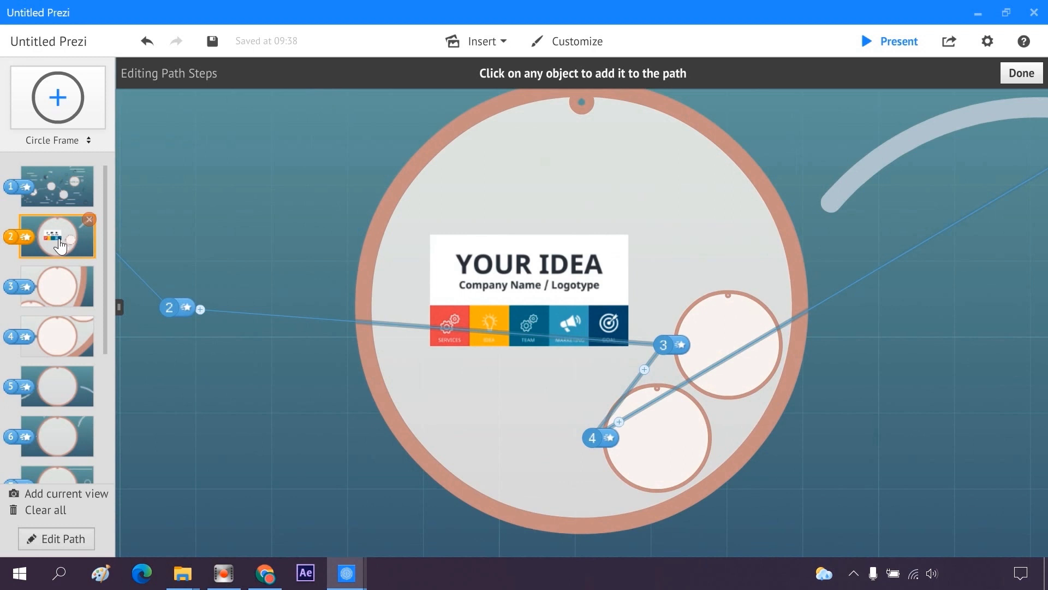
{"action": "left_click", "coordinate": [488, 287]}
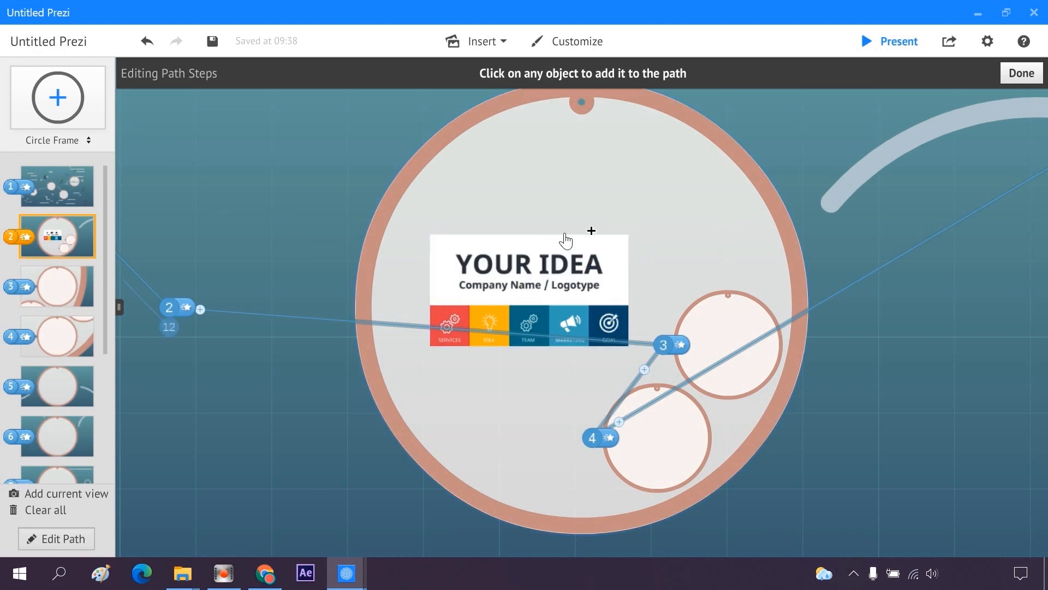
{"action": "left_click", "coordinate": [535, 248]}
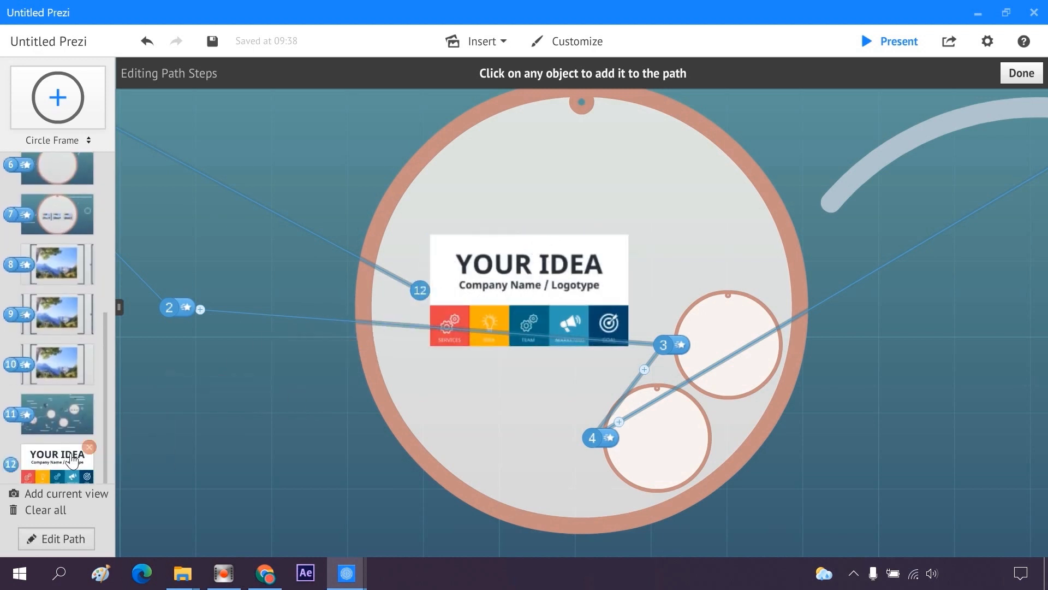
Move the YOUR IDEA path step from position 12 up to position 3
{"action": "left_click", "coordinate": [47, 544]}
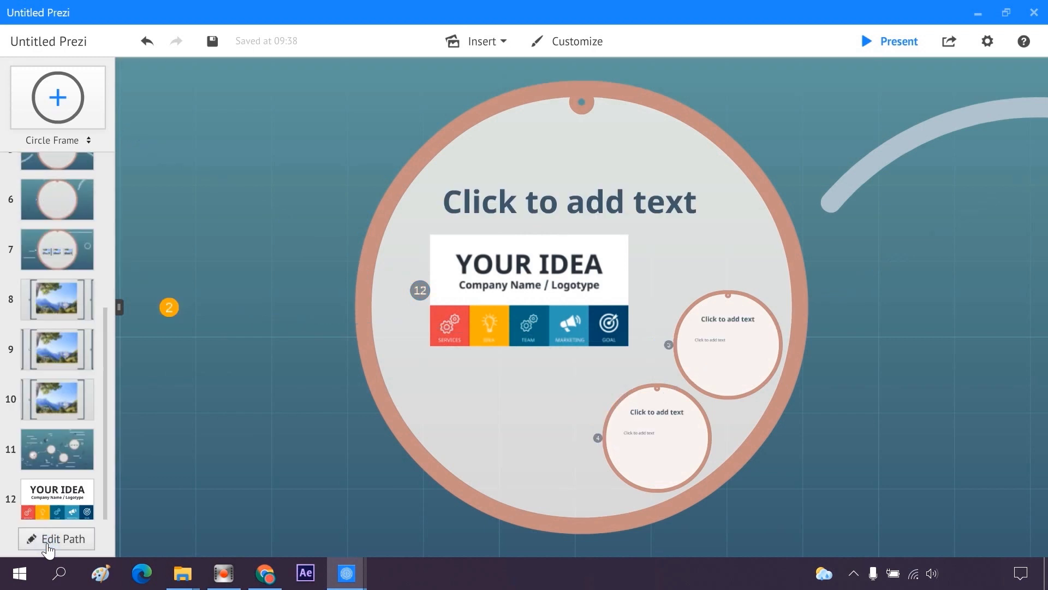
{"action": "left_click", "coordinate": [73, 508]}
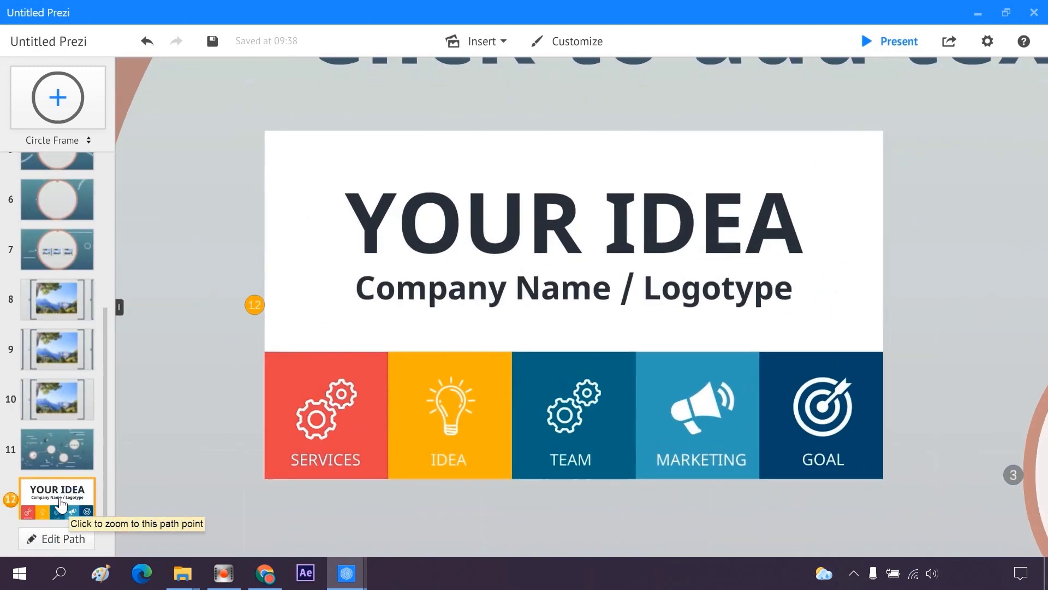
{"action": "mouse_move", "coordinate": [61, 505]}
{"action": "left_mouse_down"}
{"action": "mouse_move", "coordinate": [37, 206]}
{"action": "mouse_move", "coordinate": [38, 280]}
{"action": "left_mouse_up"}
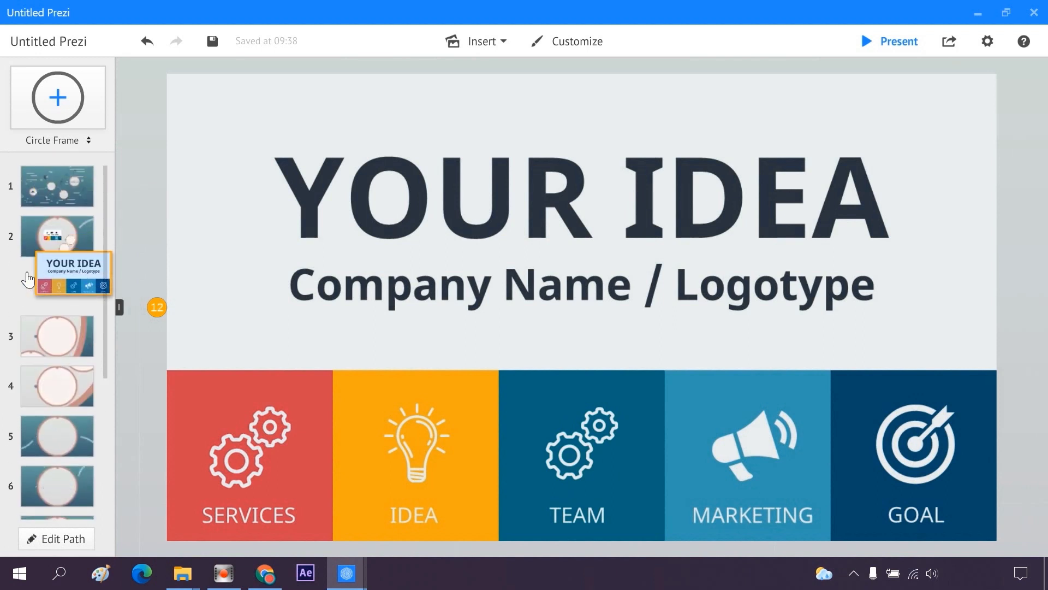
{"action": "left_click", "coordinate": [46, 199]}
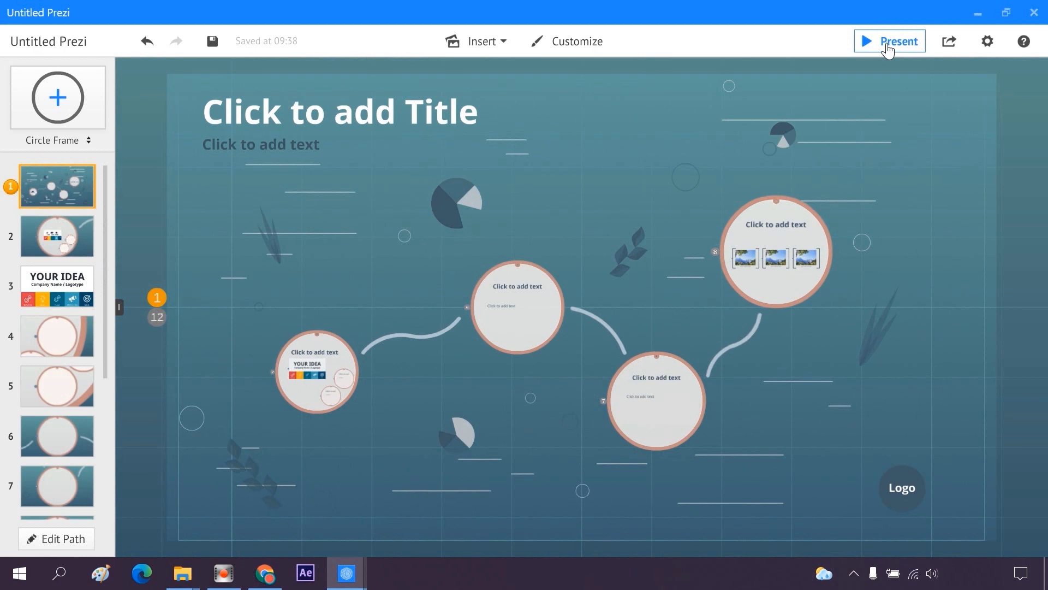
Preview the presentation full screen through the YOUR IDEA stops, then exit
{"action": "left_click", "coordinate": [887, 49]}
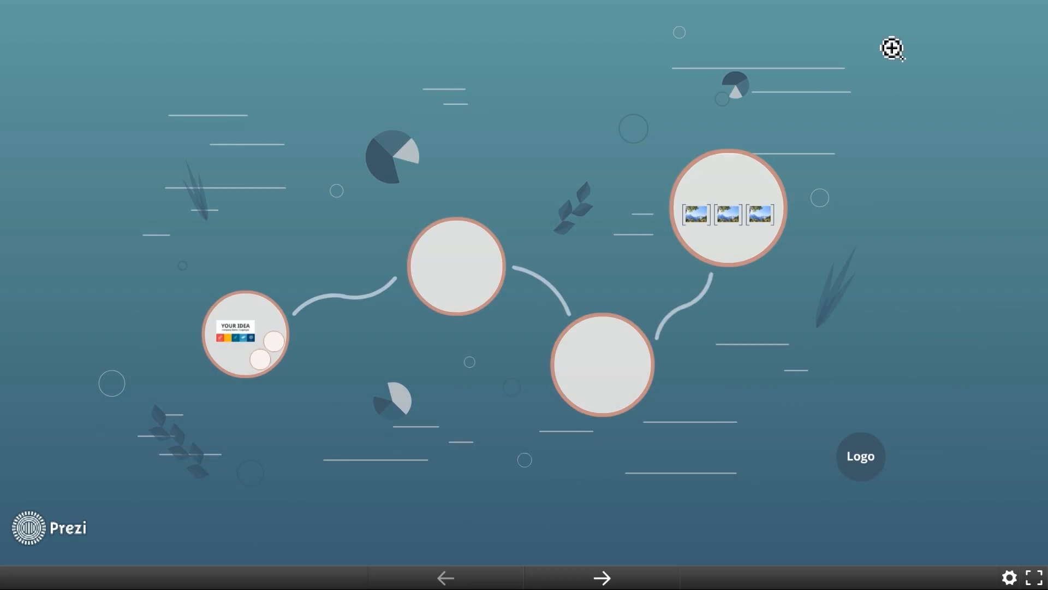
{"action": "left_click", "coordinate": [891, 48]}
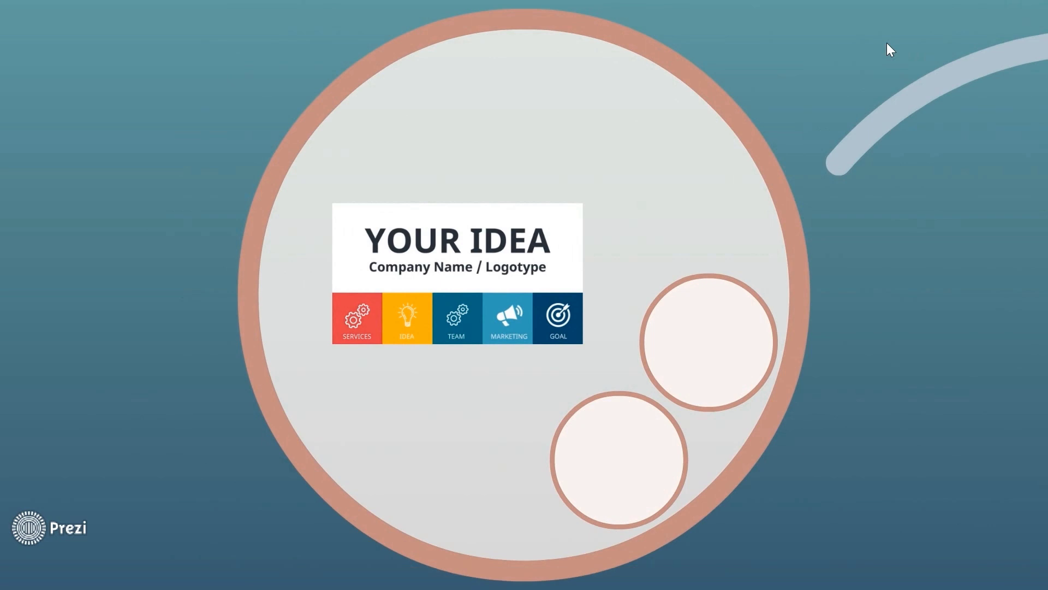
{"action": "left_click", "coordinate": [888, 44]}
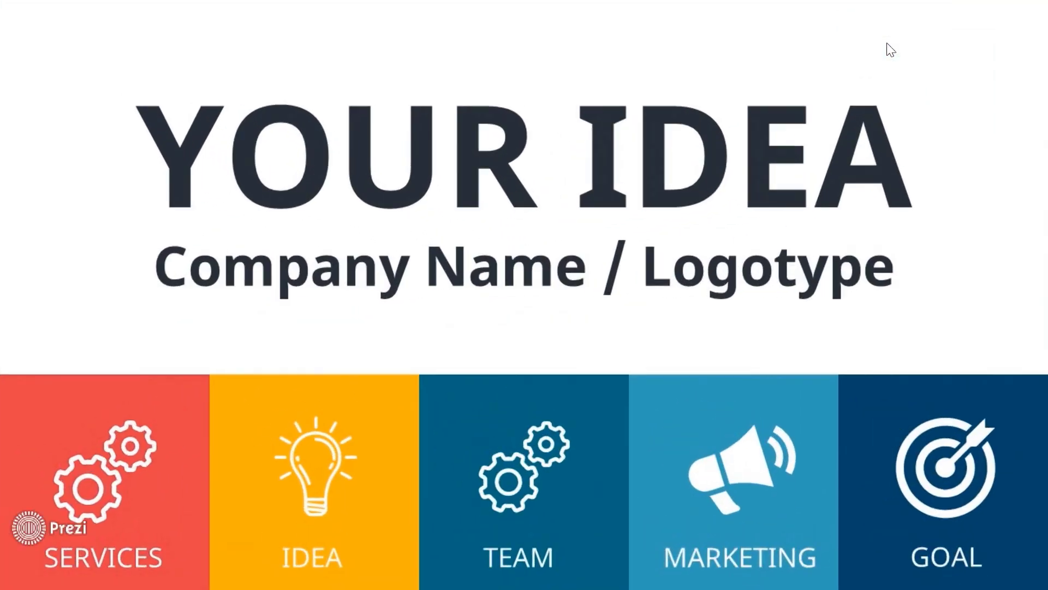
{"action": "left_click", "coordinate": [887, 44]}
{"action": "key", "text": "Escape"}
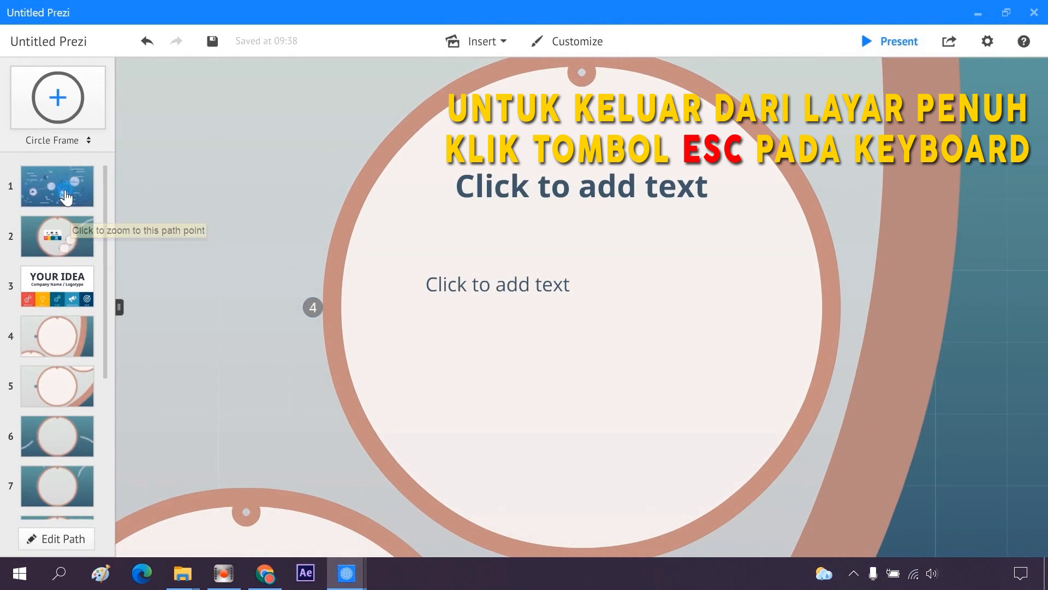
Delete the circle frame's path step so YOUR IDEA becomes step 2, then review the thumbnails
{"action": "left_click", "coordinate": [66, 195]}
{"action": "left_click", "coordinate": [63, 235]}
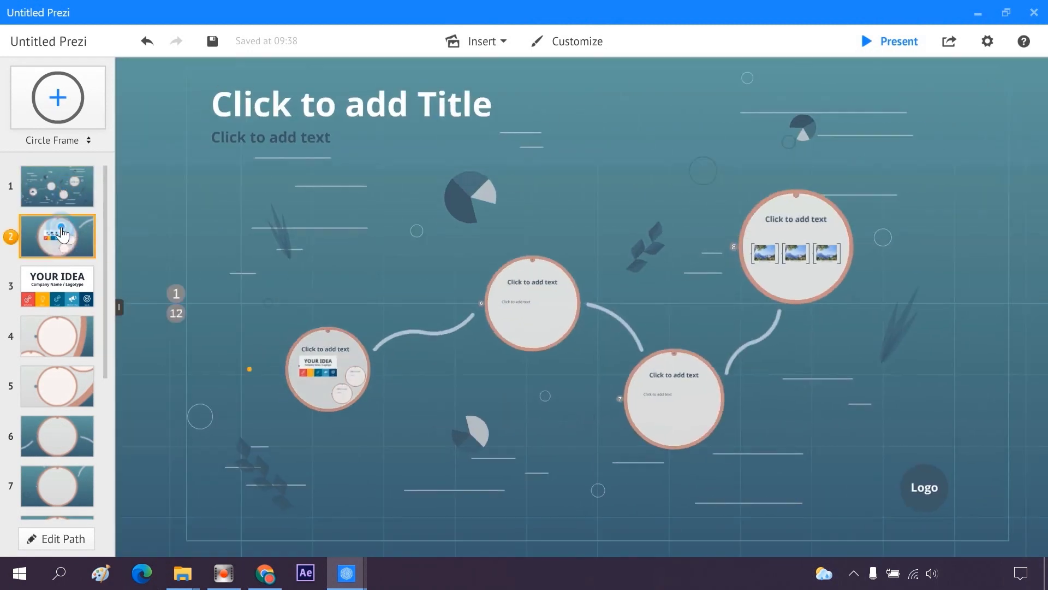
{"action": "left_click", "coordinate": [57, 547]}
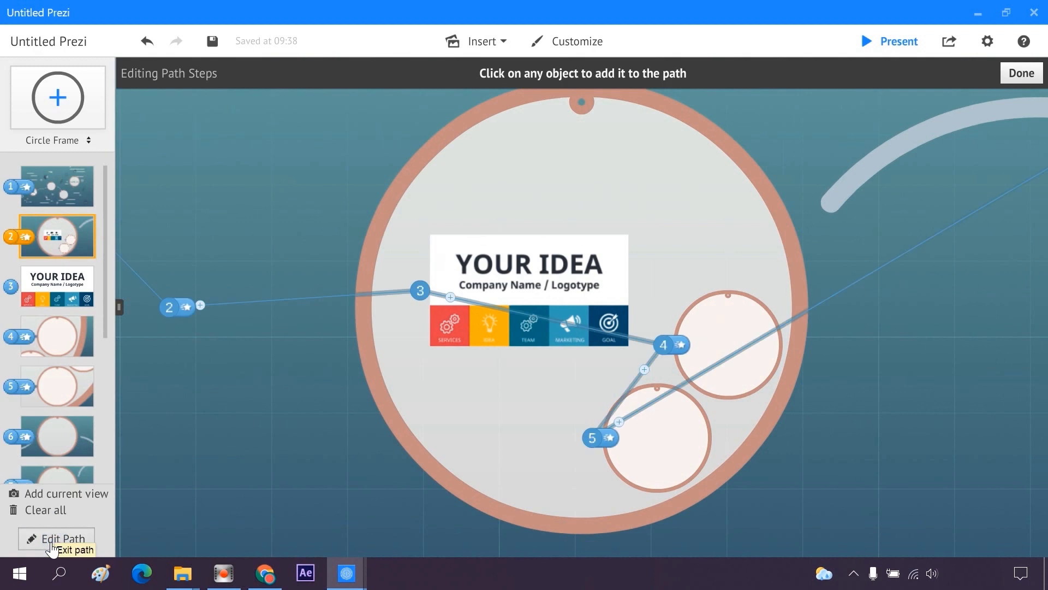
{"action": "mouse_move", "coordinate": [57, 236]}
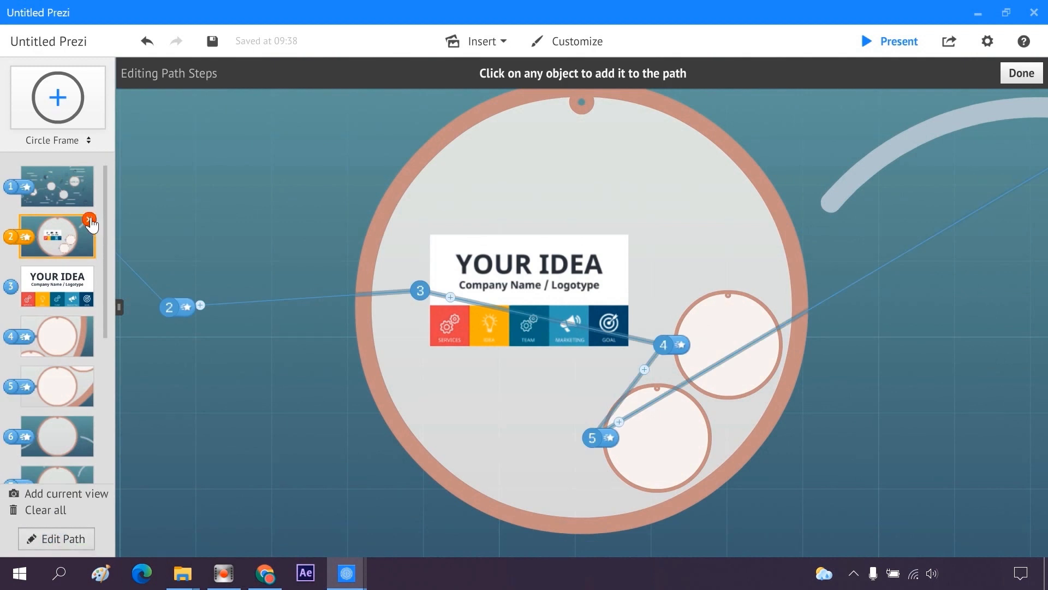
{"action": "left_click", "coordinate": [89, 220]}
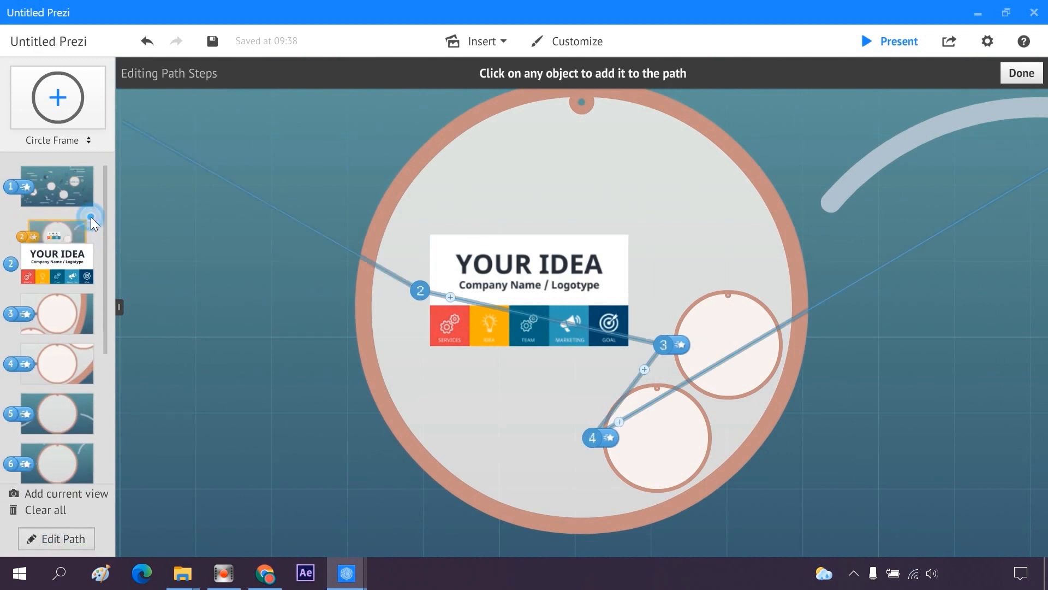
{"action": "left_click", "coordinate": [51, 546]}
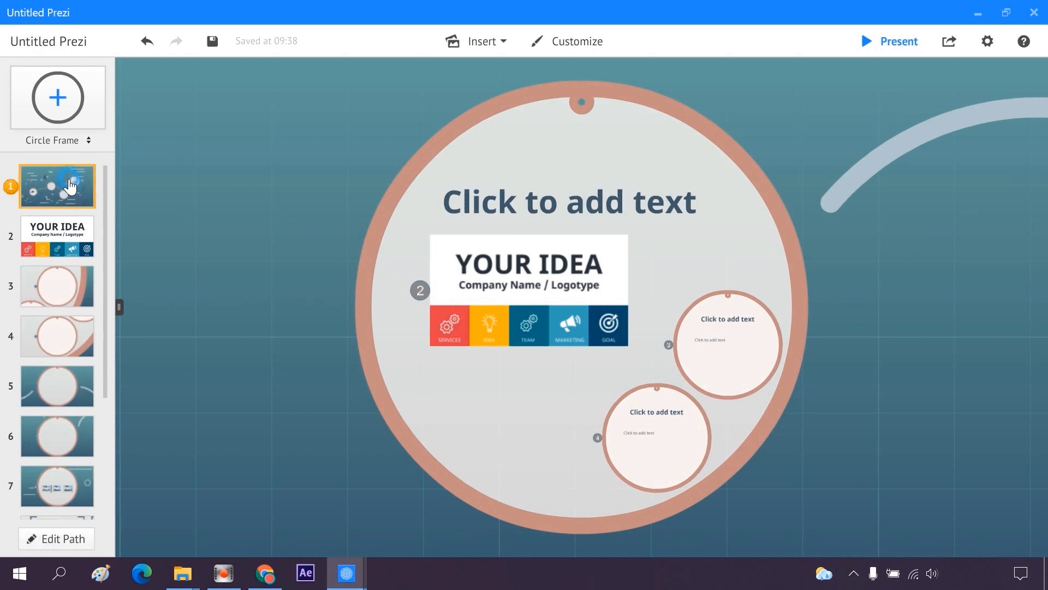
{"action": "left_click", "coordinate": [70, 186]}
{"action": "left_click", "coordinate": [57, 242]}
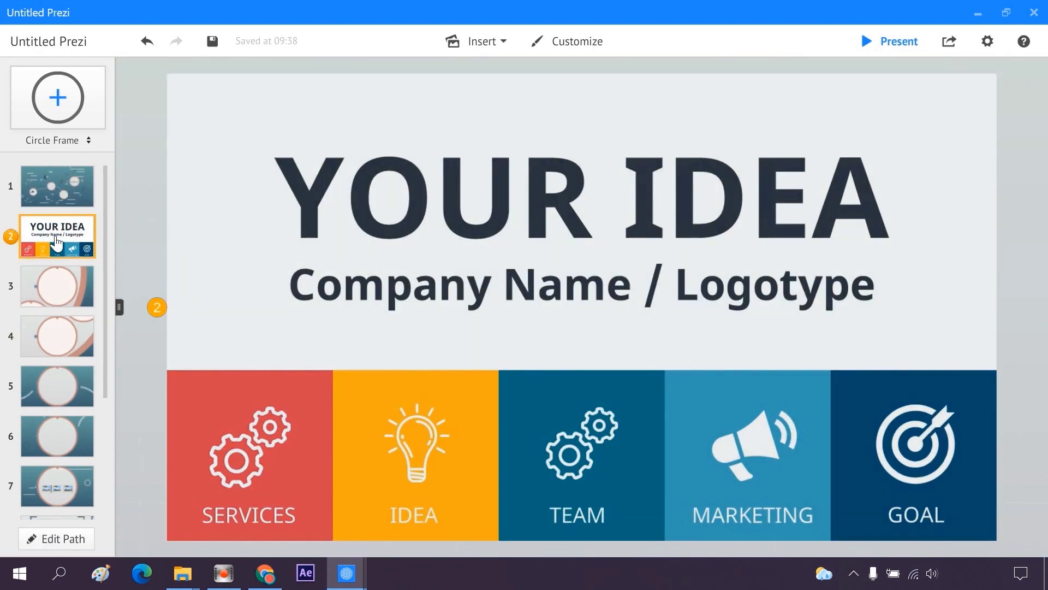
{"action": "left_click", "coordinate": [59, 199]}
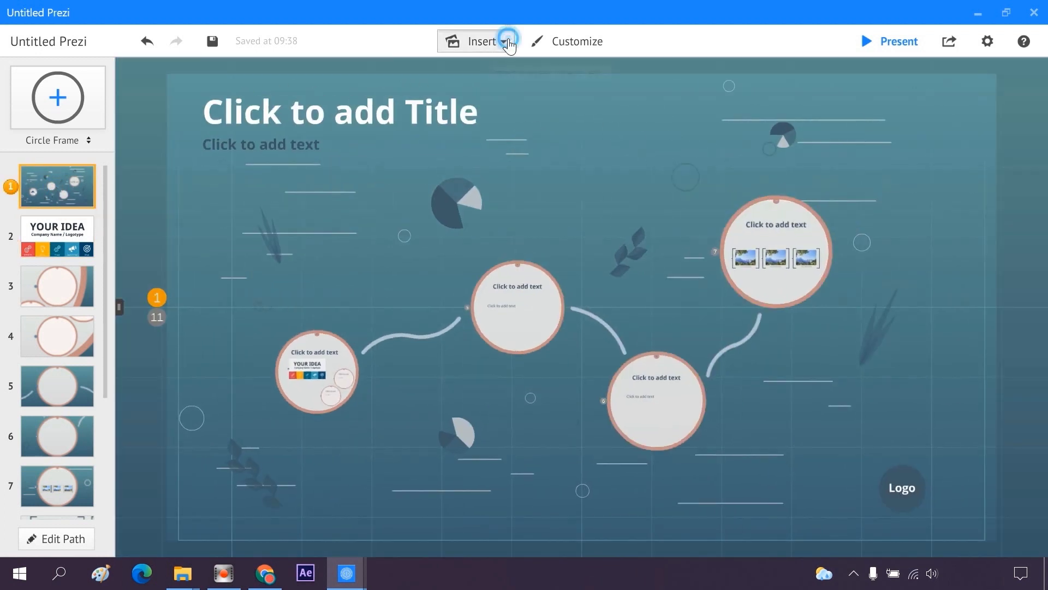
Insert Slide2.JPG and Slide3.JPG together, and roughly shrink the Psychology image
{"action": "left_click", "coordinate": [505, 41]}
{"action": "left_click", "coordinate": [500, 67]}
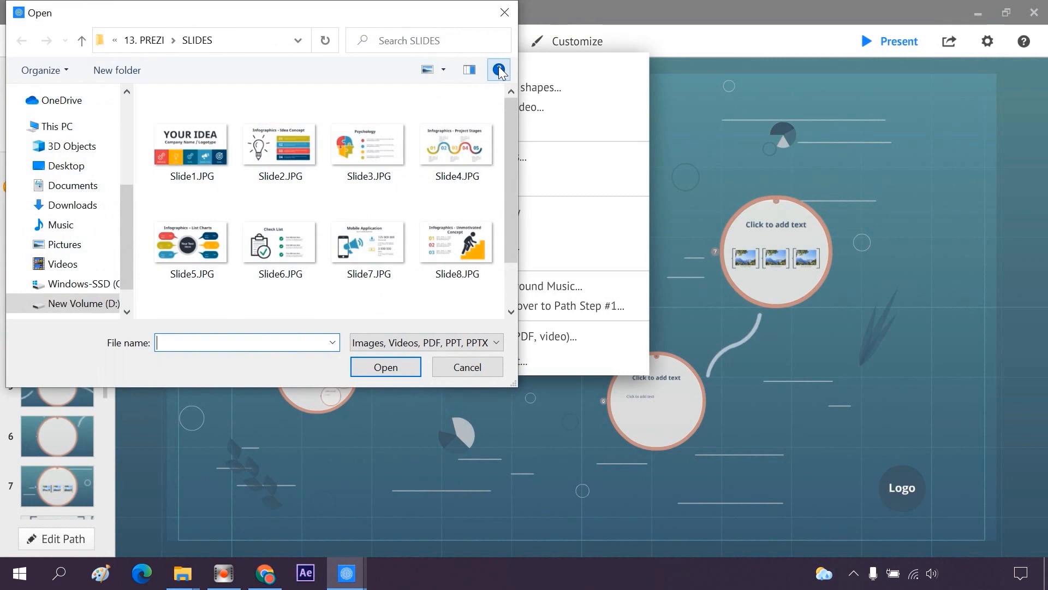
{"action": "left_click", "coordinate": [287, 155]}
{"action": "left_click", "coordinate": [361, 150], "text": "ctrl"}
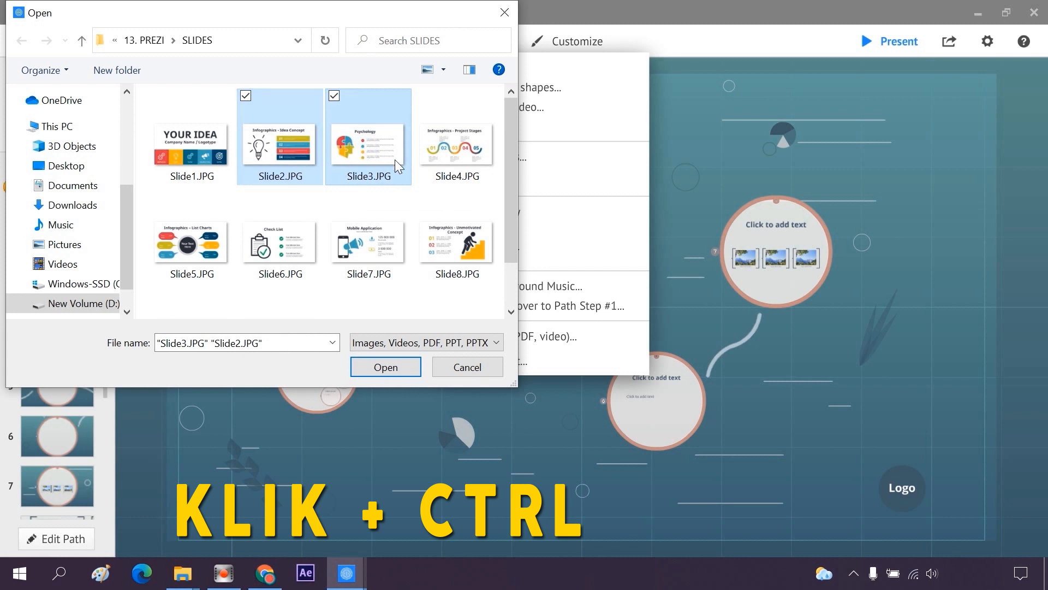
{"action": "left_click", "coordinate": [386, 367]}
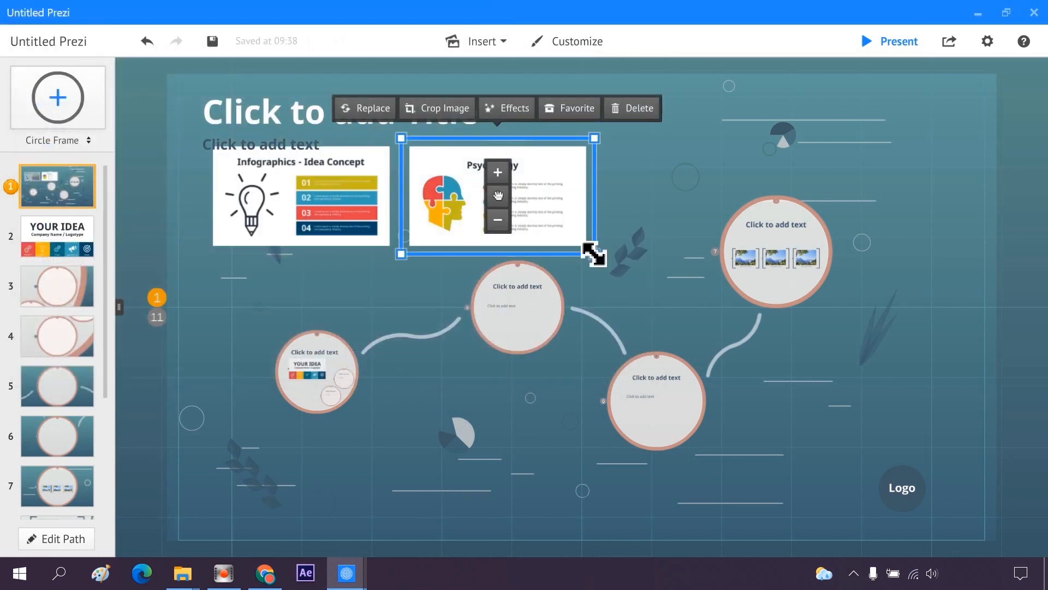
{"action": "left_click_drag", "start_coordinate": [594, 254], "coordinate": [535, 229]}
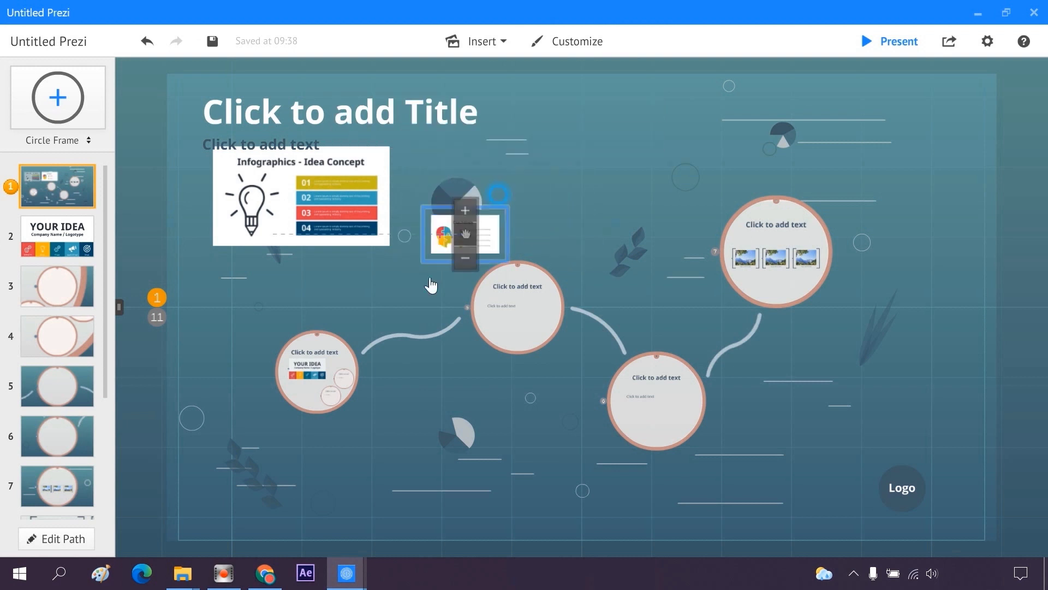
{"action": "left_click_drag", "start_coordinate": [431, 284], "coordinate": [401, 377]}
Shrink the Infographics – Idea Concept image to fit inside the lower small circle frame 4
{"action": "left_click", "coordinate": [323, 193]}
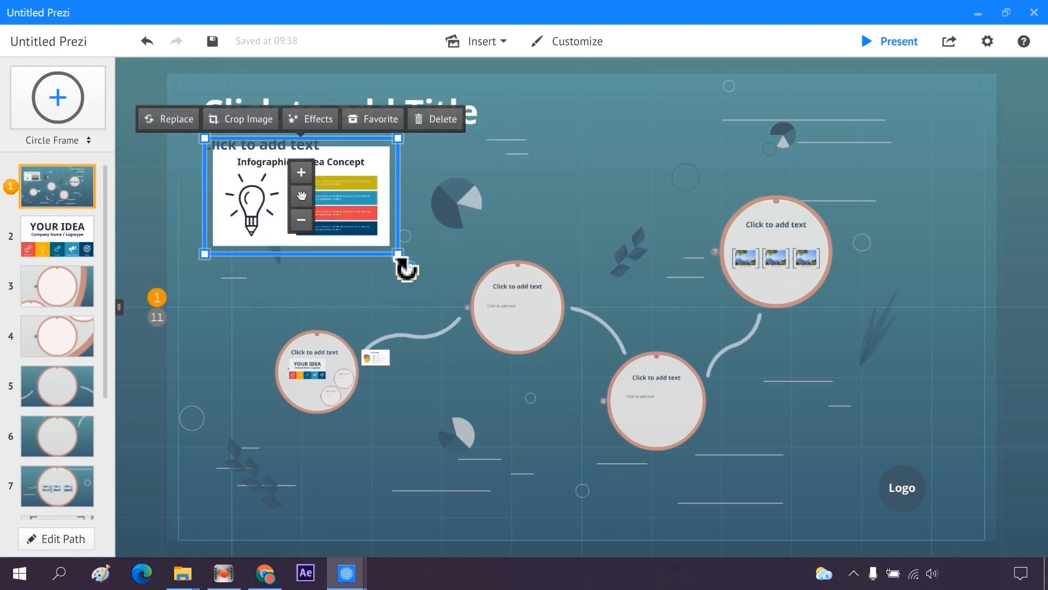
{"action": "mouse_move", "coordinate": [399, 254]}
{"action": "left_mouse_down"}
{"action": "mouse_move", "coordinate": [317, 230]}
{"action": "mouse_move", "coordinate": [362, 423]}
{"action": "left_mouse_up"}
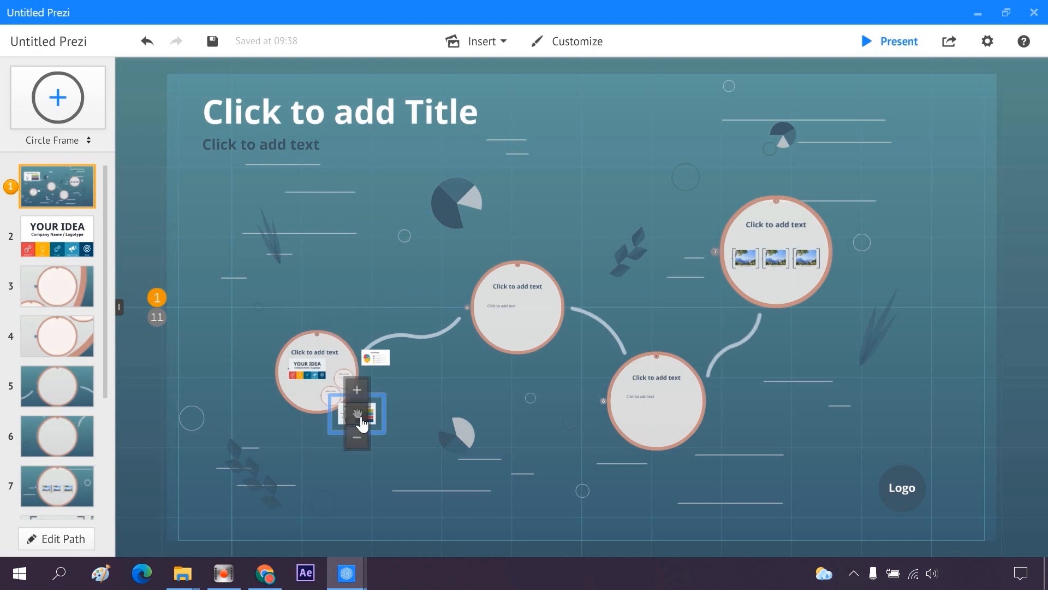
{"action": "scroll", "coordinate": [362, 423], "scroll_direction": "up", "scroll_amount": 5}
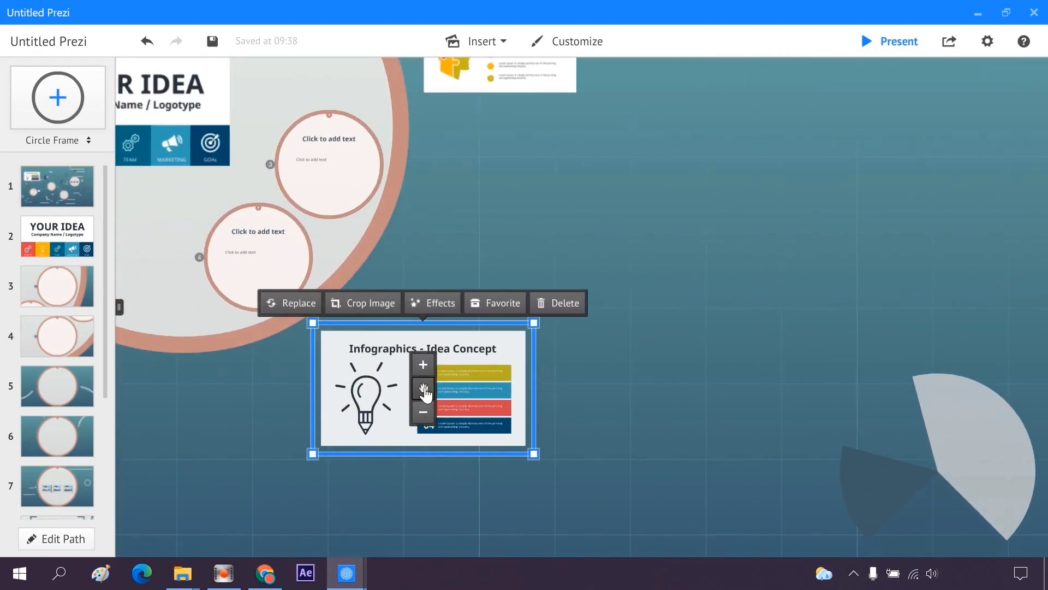
{"action": "left_click_drag", "start_coordinate": [425, 390], "coordinate": [281, 276]}
{"action": "left_click_drag", "start_coordinate": [387, 337], "coordinate": [267, 261]}
{"action": "scroll", "coordinate": [280, 265], "scroll_direction": "up", "scroll_amount": 5}
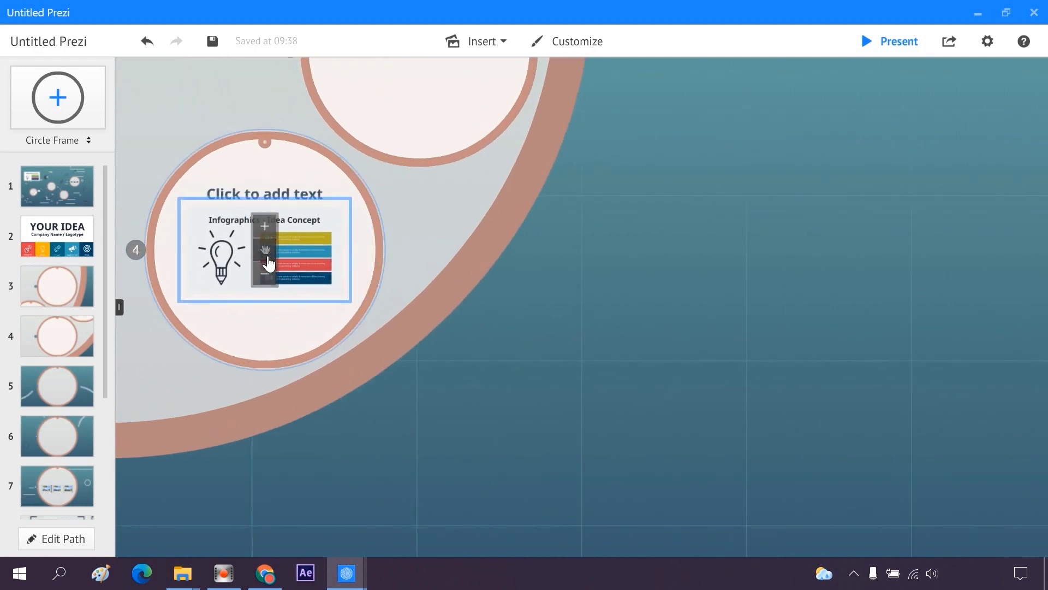
{"action": "scroll", "coordinate": [463, 421], "scroll_direction": "down", "scroll_amount": 5}
Move the Psychology image into circle frame 3 and shrink it to fit
{"action": "left_click", "coordinate": [605, 144]}
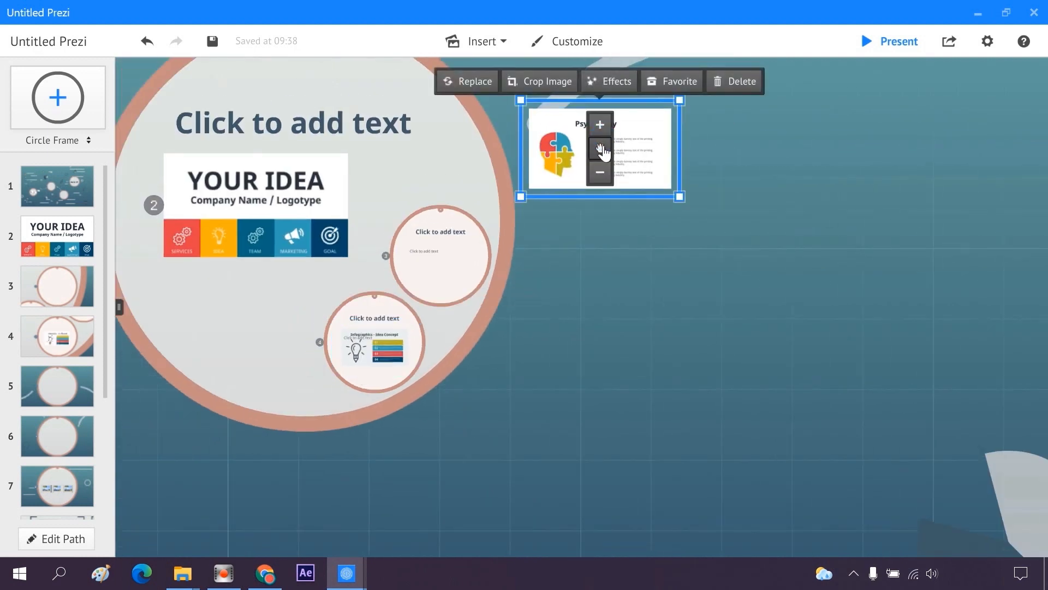
{"action": "left_click_drag", "start_coordinate": [604, 152], "coordinate": [464, 260]}
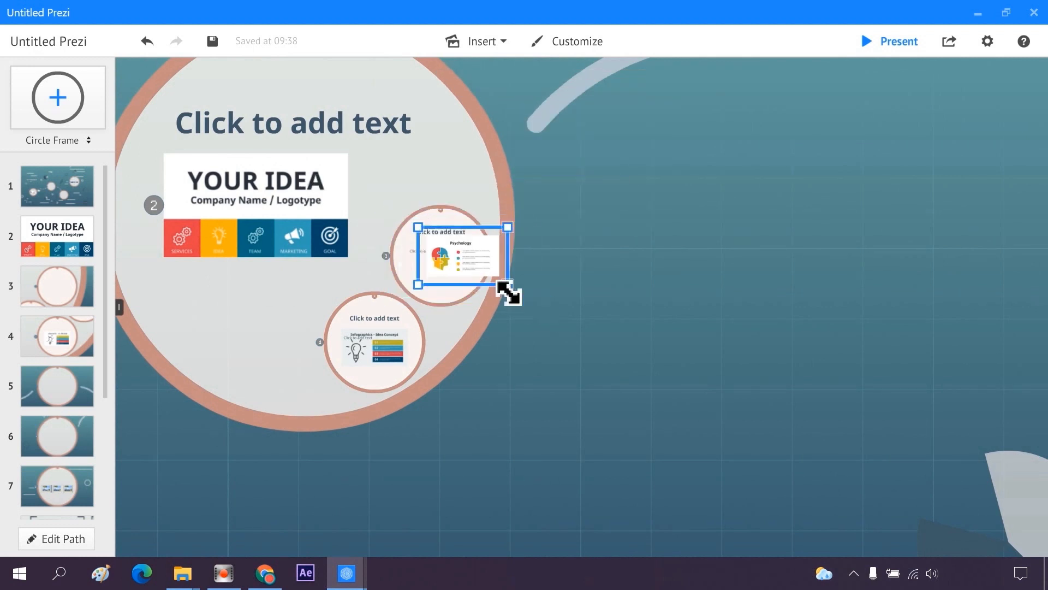
{"action": "left_click_drag", "start_coordinate": [538, 300], "coordinate": [507, 293]}
{"action": "scroll", "coordinate": [468, 273], "scroll_direction": "up", "scroll_amount": 2}
{"action": "scroll", "coordinate": [465, 257], "scroll_direction": "up", "scroll_amount": 3}
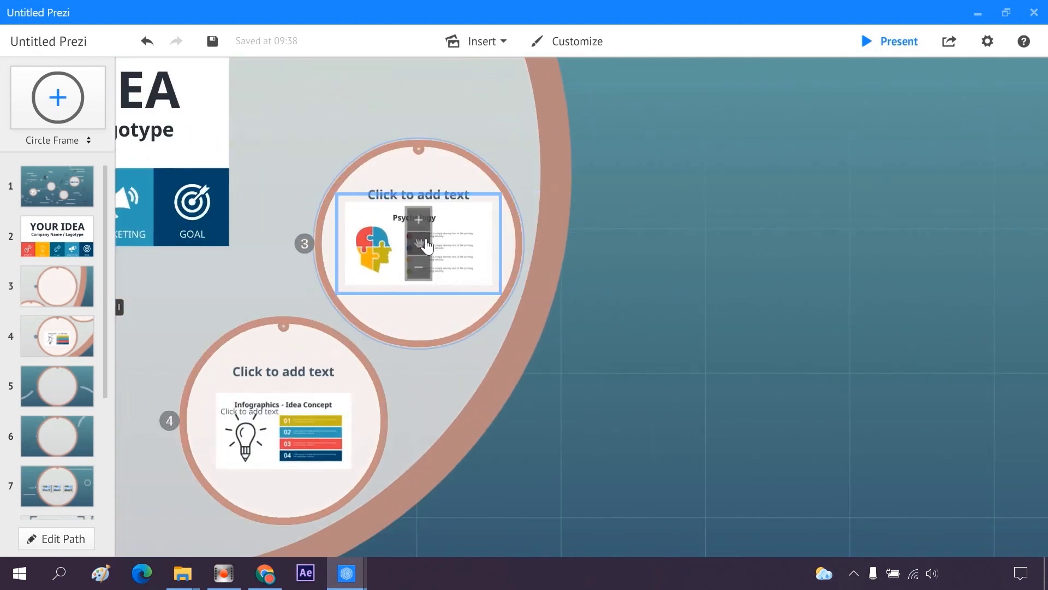
{"action": "left_click", "coordinate": [408, 241]}
{"action": "left_click", "coordinate": [63, 238]}
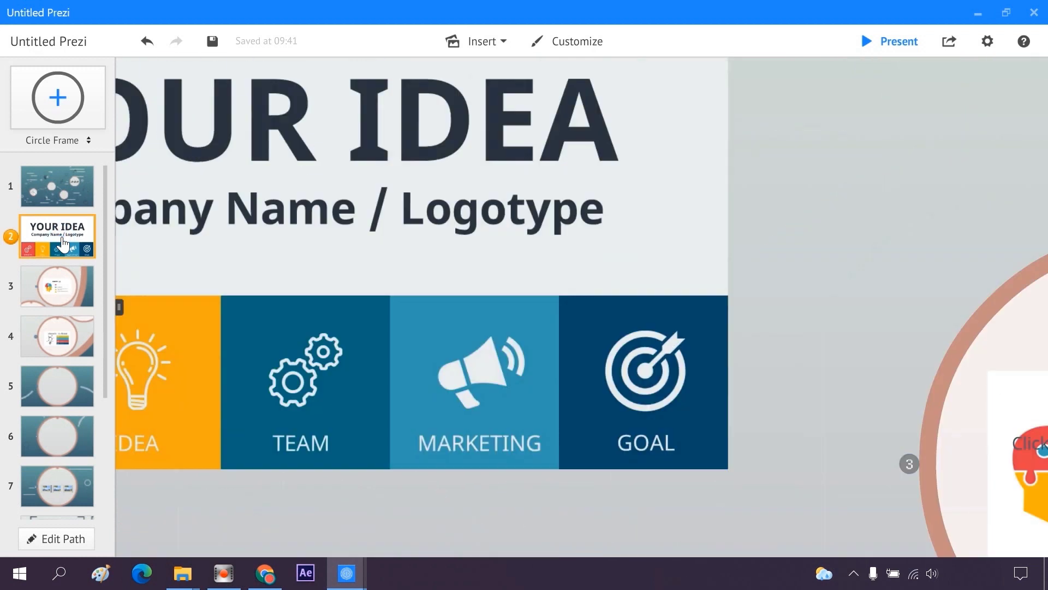
{"action": "left_click", "coordinate": [63, 291]}
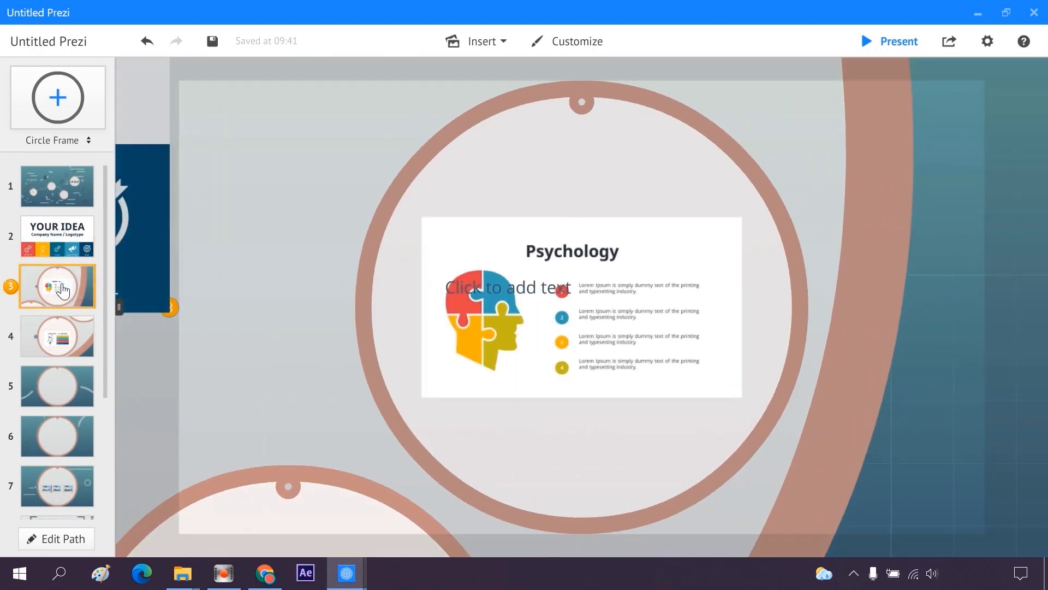
{"action": "left_click", "coordinate": [71, 184]}
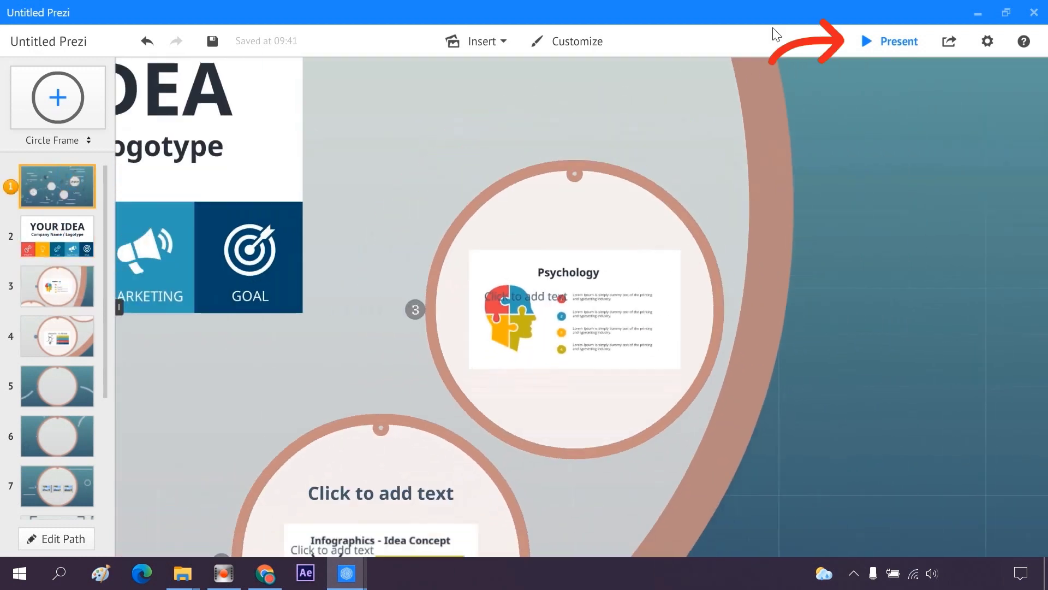
{"action": "left_click", "coordinate": [889, 44]}
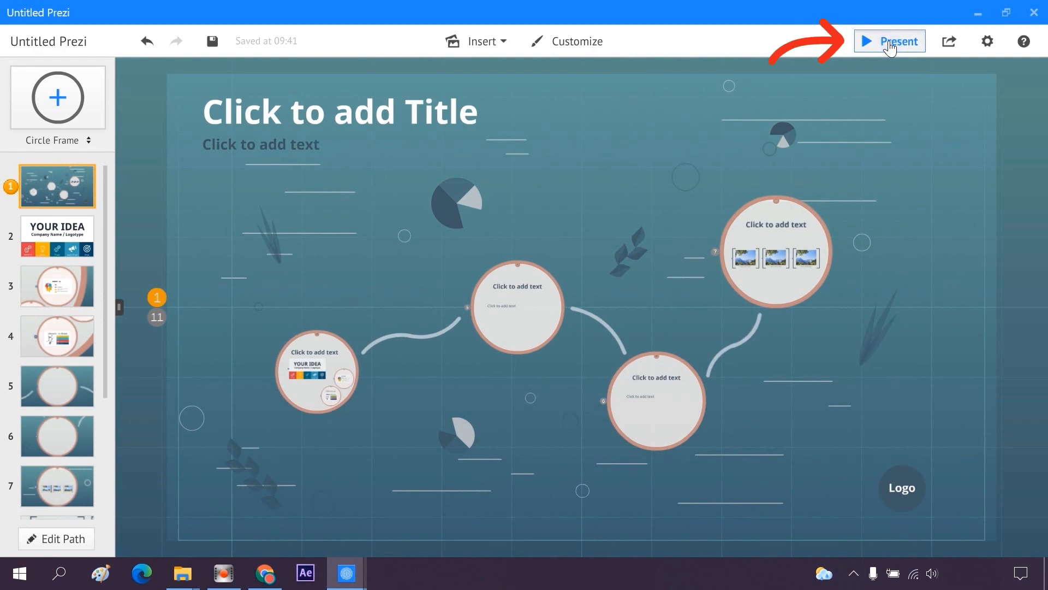
{"action": "left_click", "coordinate": [891, 43]}
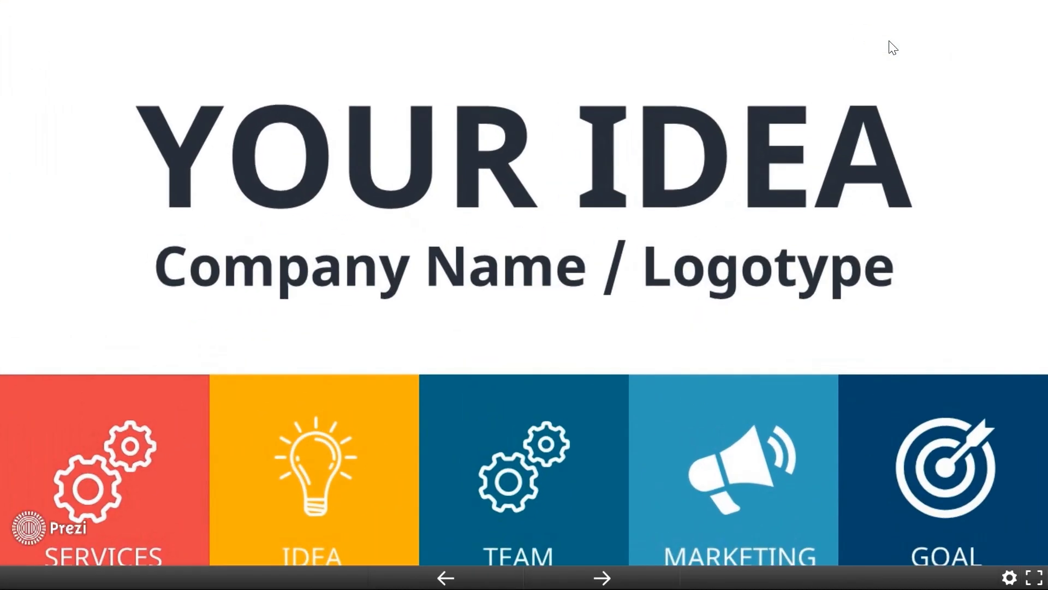
{"action": "left_click", "coordinate": [889, 41]}
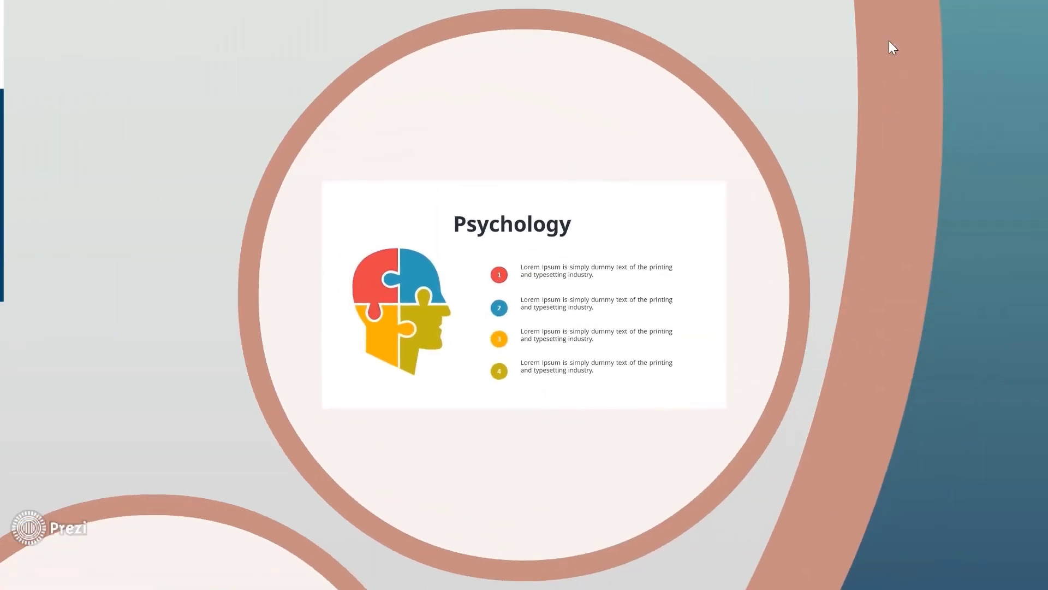
{"action": "left_click", "coordinate": [888, 42]}
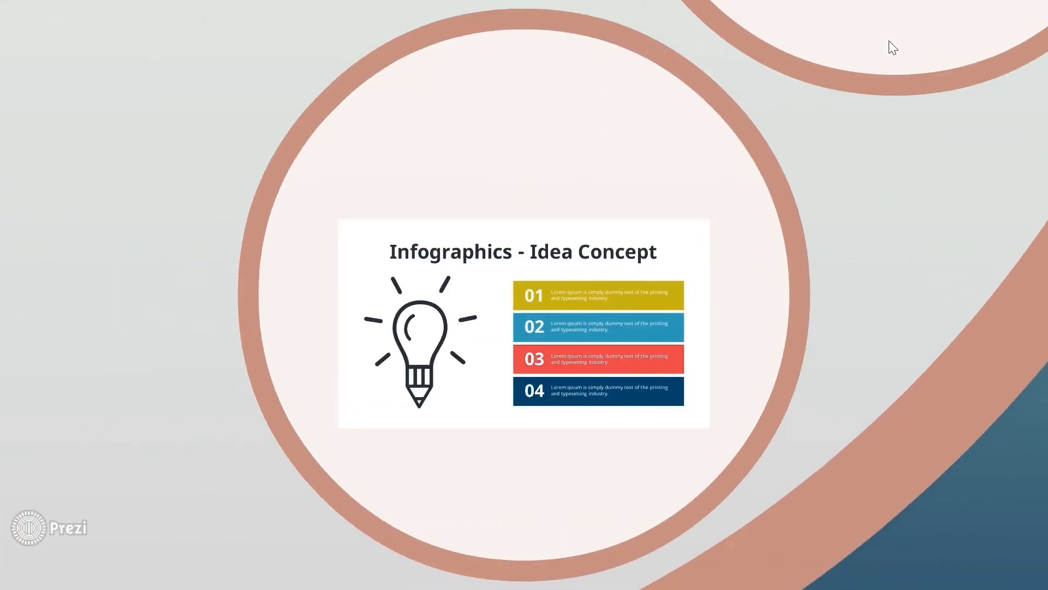
{"action": "key", "text": "Escape"}
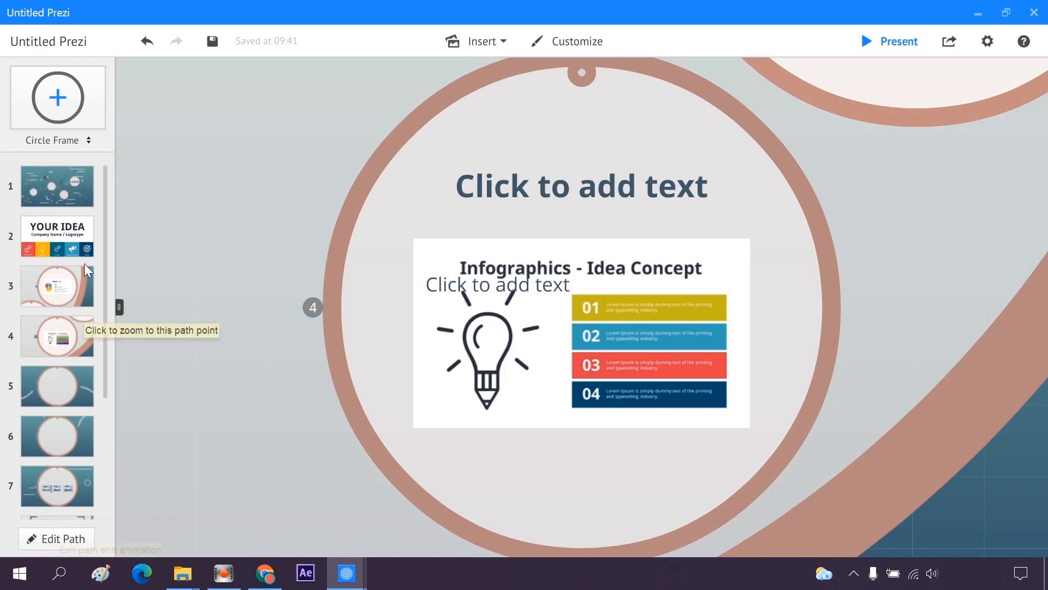
Add the Psychology and Infographics – Idea Concept images as new path steps
{"action": "left_click", "coordinate": [73, 201]}
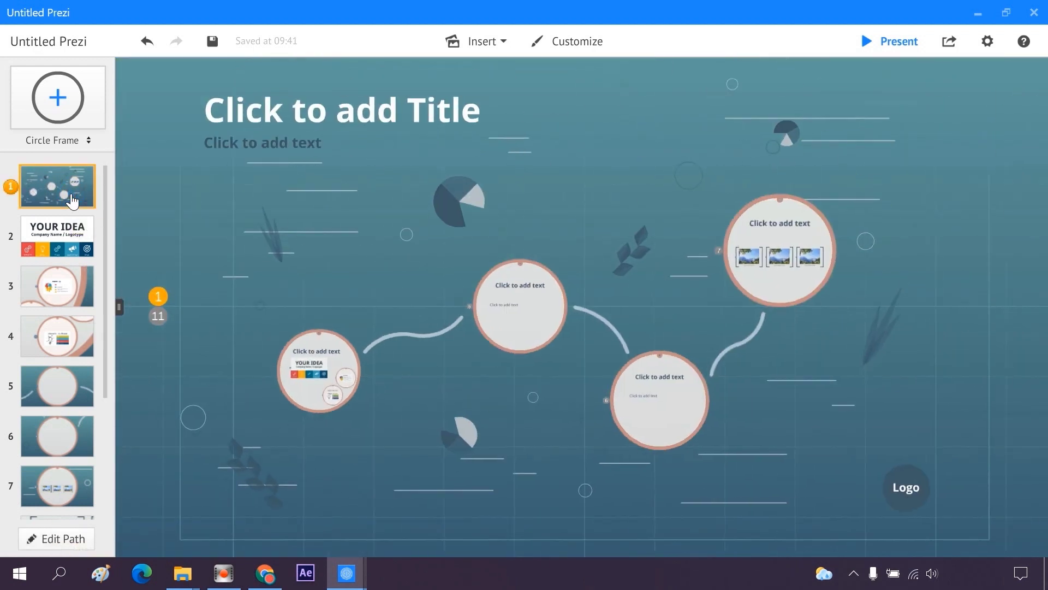
{"action": "left_click", "coordinate": [45, 532]}
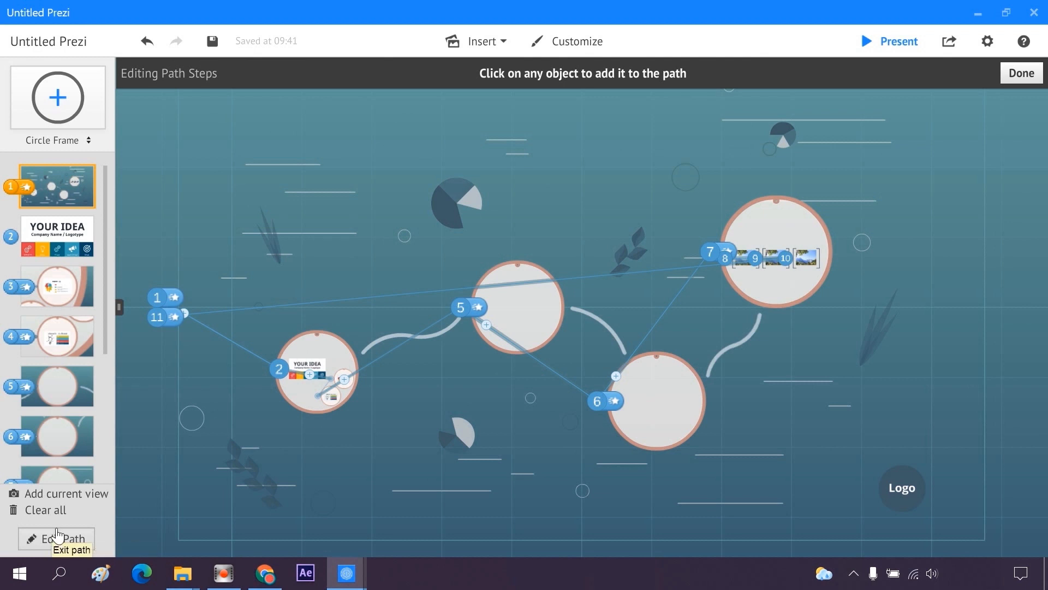
{"action": "left_click", "coordinate": [60, 290]}
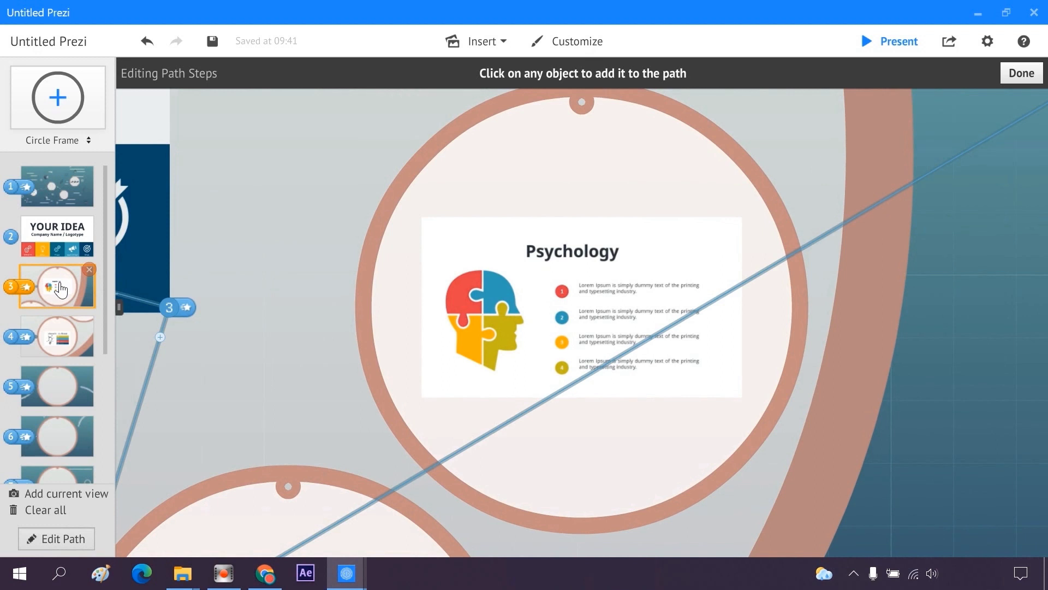
{"action": "left_click", "coordinate": [535, 258]}
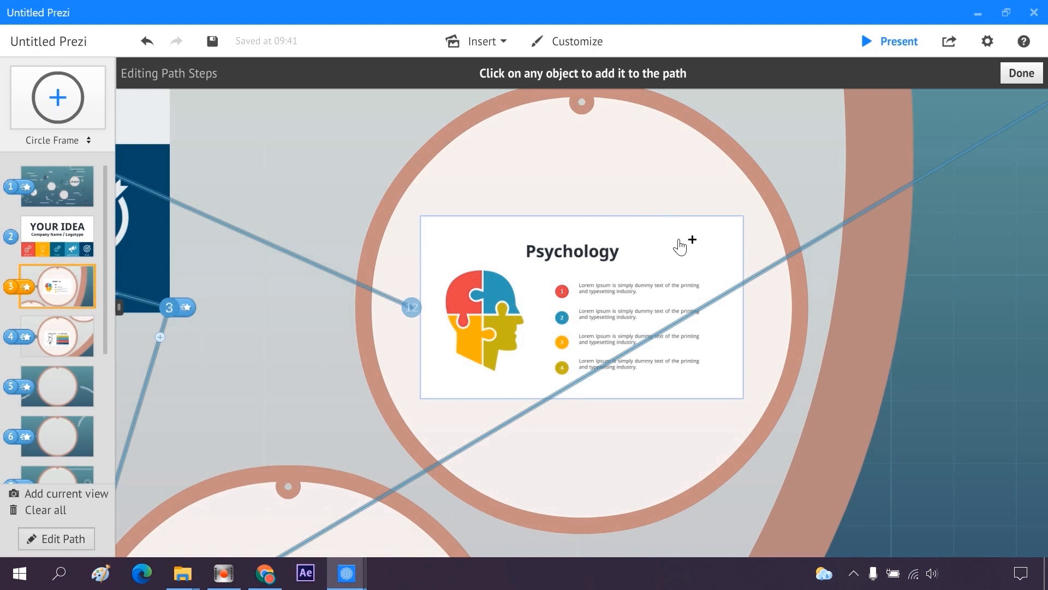
{"action": "left_click", "coordinate": [680, 247]}
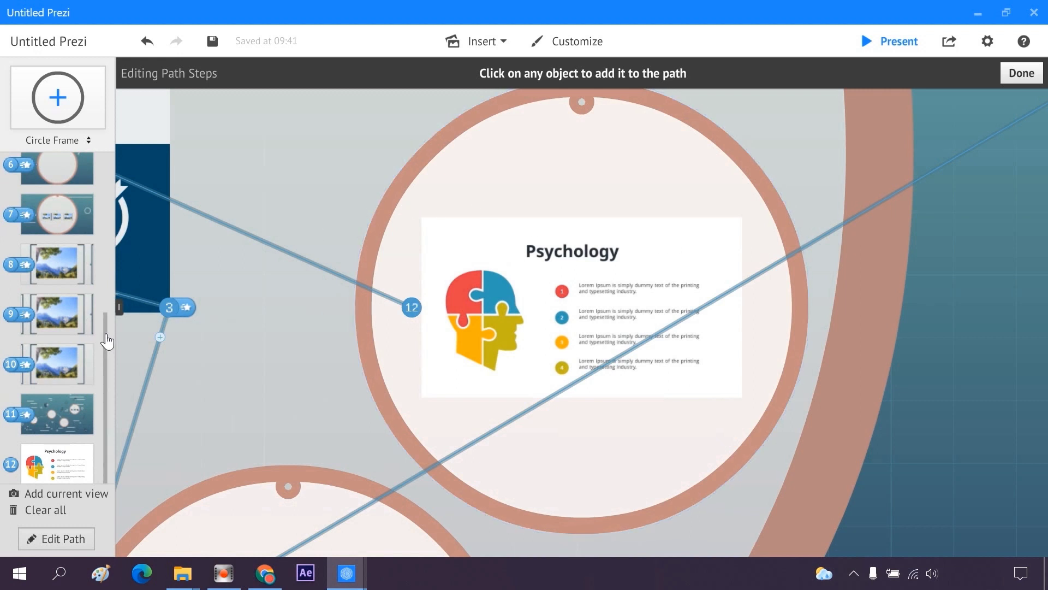
{"action": "left_click_drag", "start_coordinate": [104, 333], "coordinate": [103, 213]}
{"action": "left_click", "coordinate": [63, 282]}
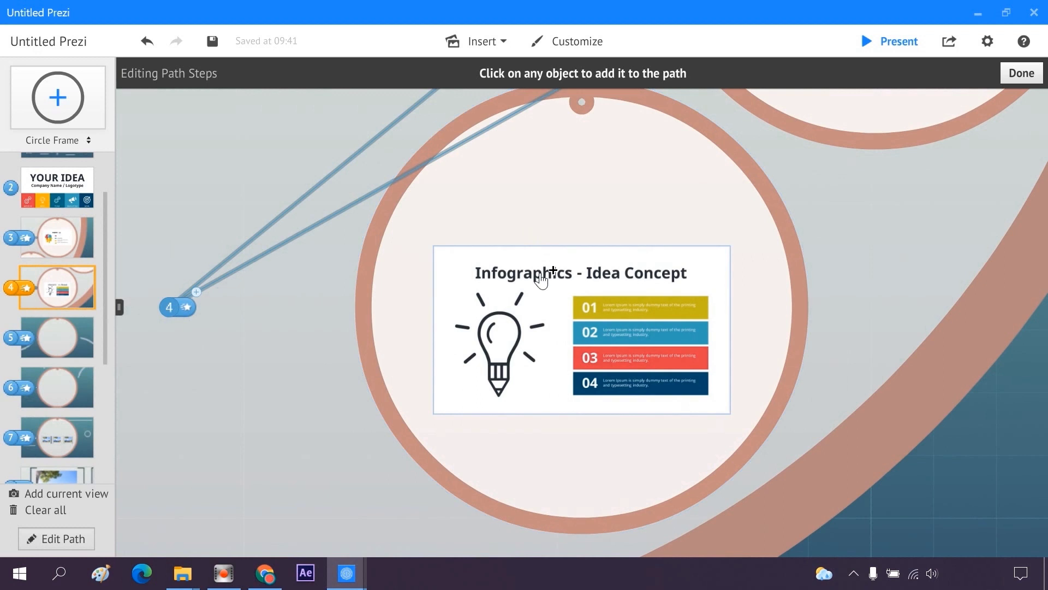
{"action": "left_click", "coordinate": [544, 303]}
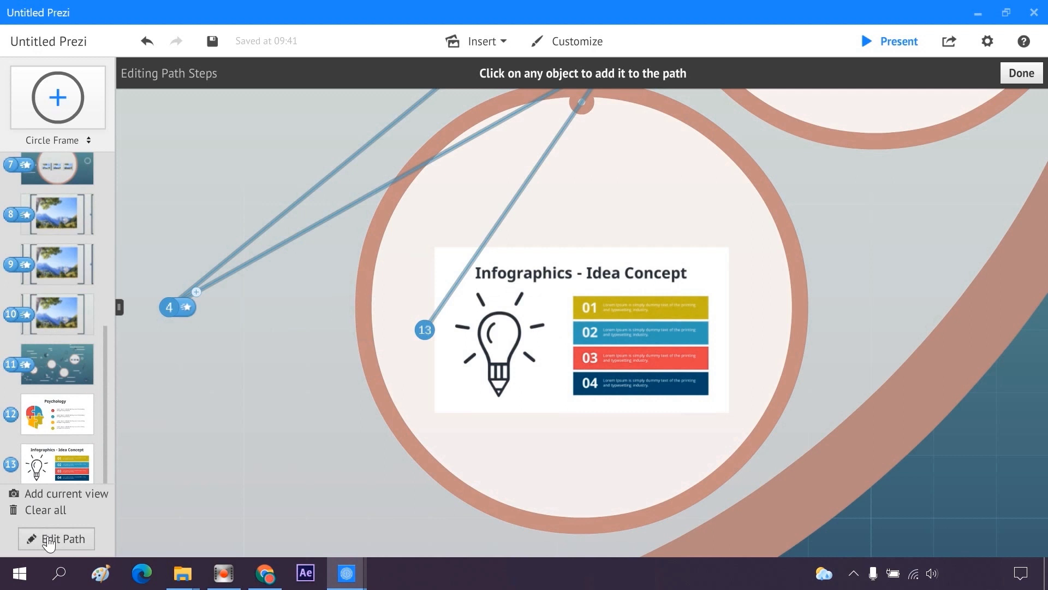
Remove the two old circle-frame path points and finish editing the path
{"action": "scroll", "coordinate": [55, 241], "scroll_direction": "up", "scroll_amount": 2}
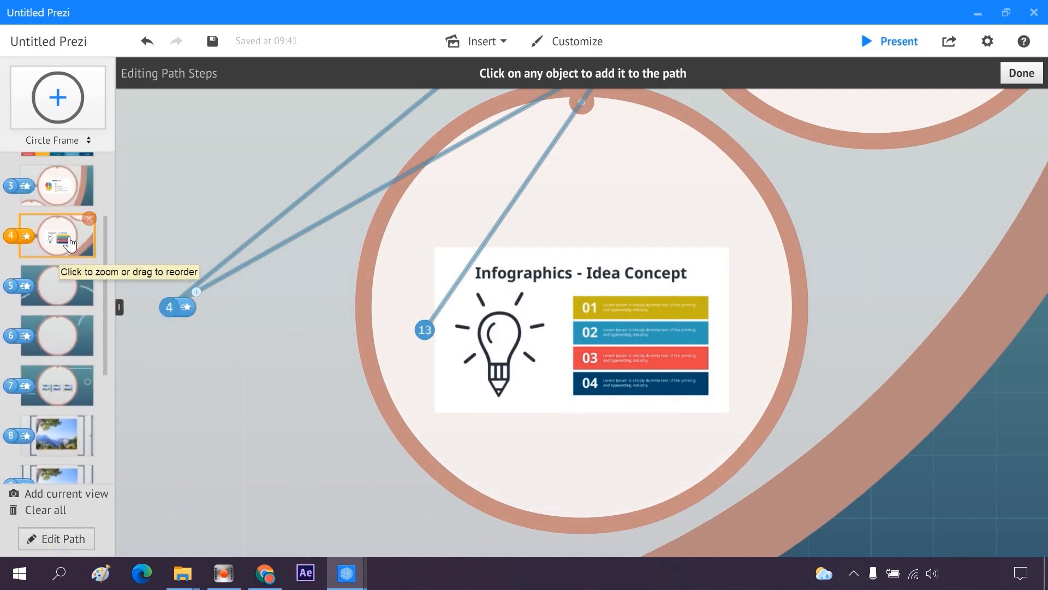
{"action": "scroll", "coordinate": [70, 242], "scroll_direction": "up", "scroll_amount": 1}
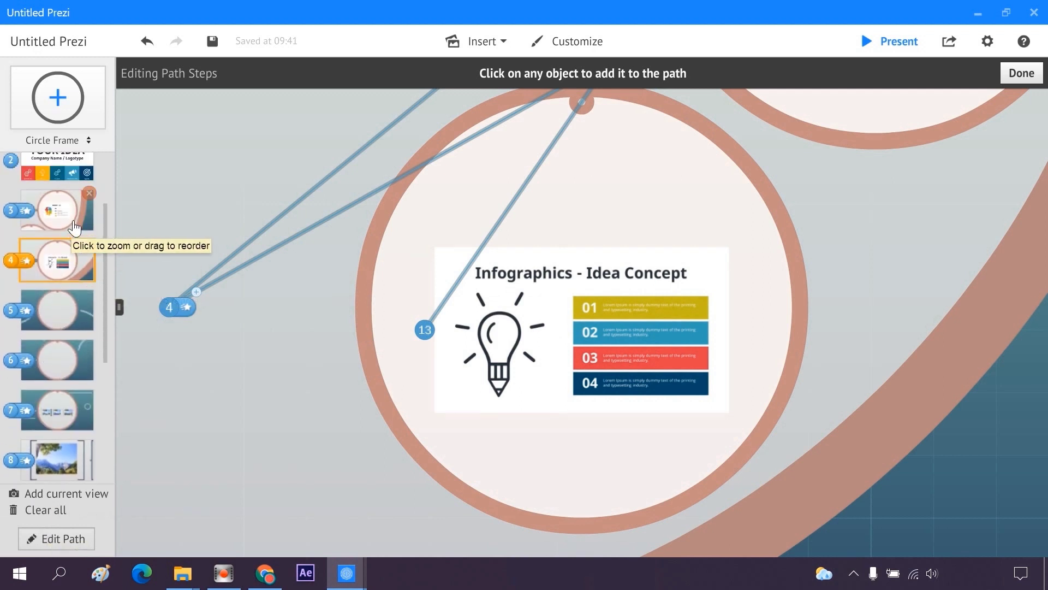
{"action": "left_click", "coordinate": [90, 194]}
{"action": "left_click", "coordinate": [90, 193]}
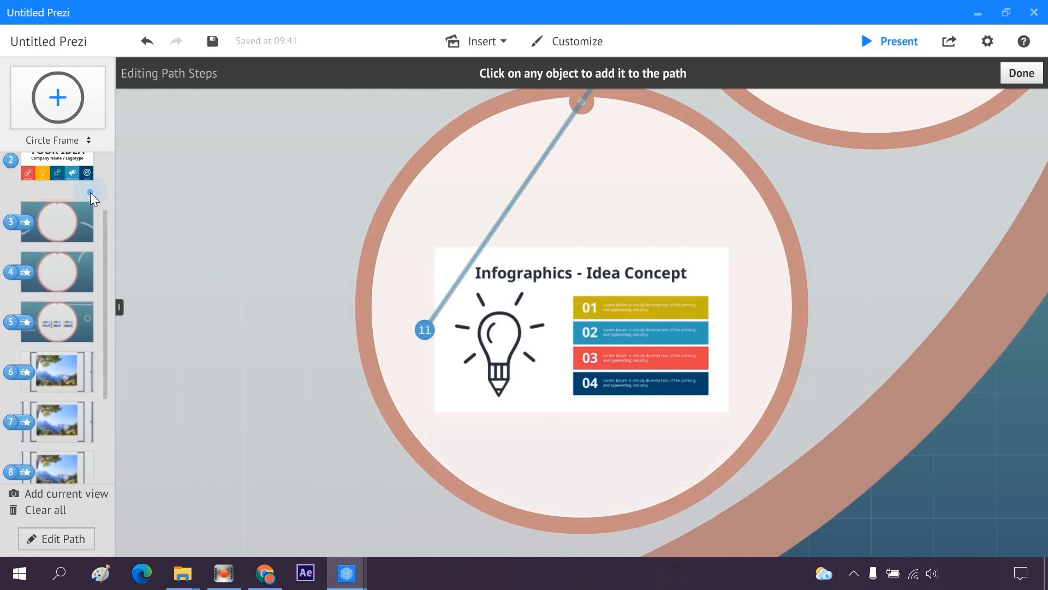
{"action": "left_click", "coordinate": [46, 542]}
Move the Psychology step to path position 3 and Infographics to position 4
{"action": "scroll", "coordinate": [68, 489], "scroll_direction": "down", "scroll_amount": 2}
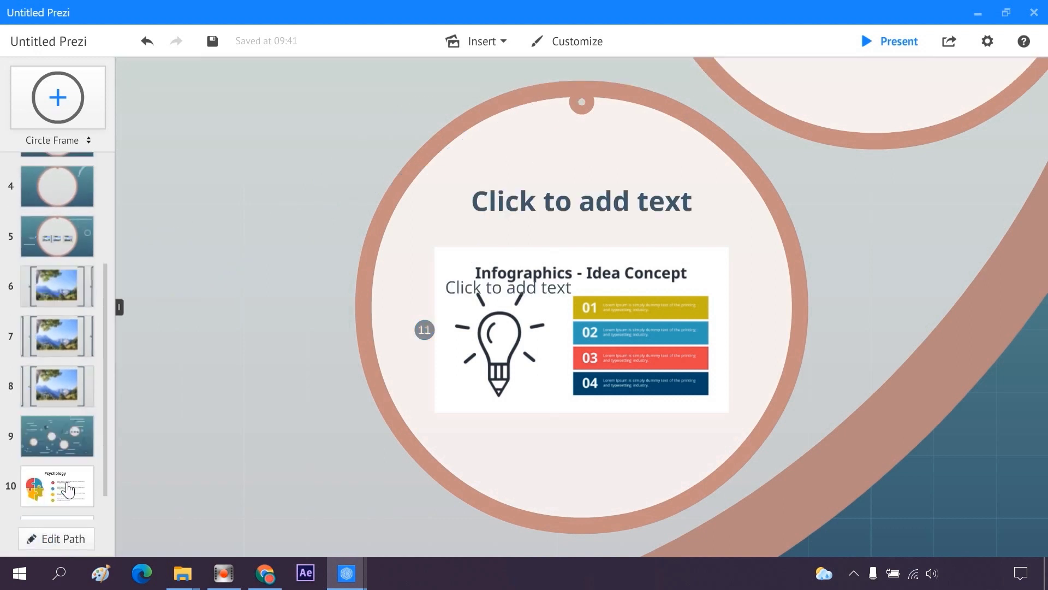
{"action": "mouse_move", "coordinate": [62, 495]}
{"action": "left_mouse_down"}
{"action": "mouse_move", "coordinate": [42, 281]}
{"action": "mouse_move", "coordinate": [43, 306]}
{"action": "left_mouse_up"}
{"action": "scroll", "coordinate": [55, 440], "scroll_direction": "down", "scroll_amount": 5}
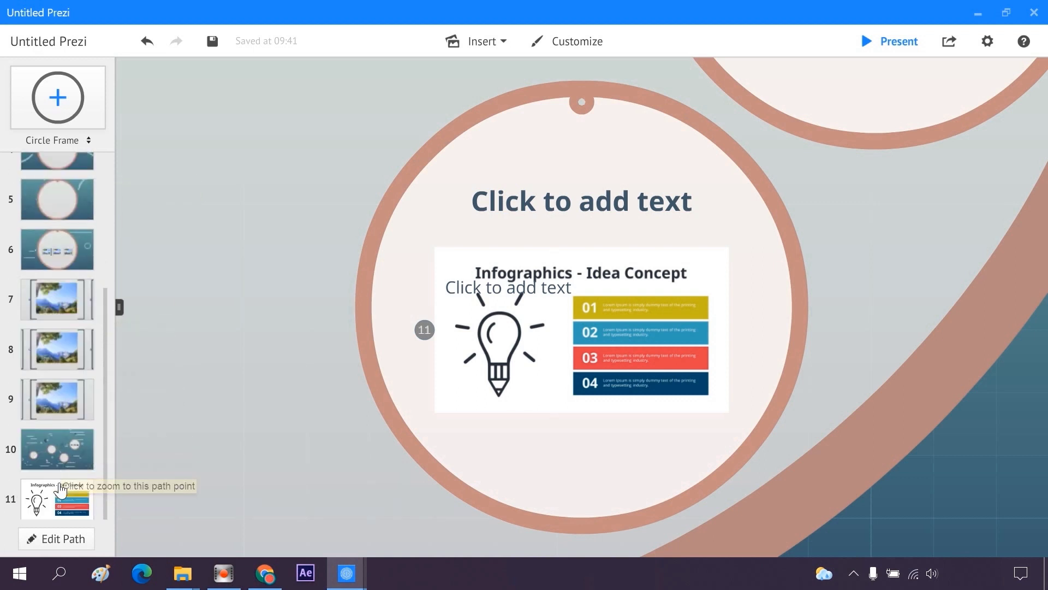
{"action": "left_click_drag", "start_coordinate": [35, 407], "coordinate": [34, 275]}
Check the overview step and the Infographics slide at step 4
{"action": "scroll", "coordinate": [70, 216], "scroll_direction": "up", "scroll_amount": 2}
{"action": "left_click", "coordinate": [59, 188]}
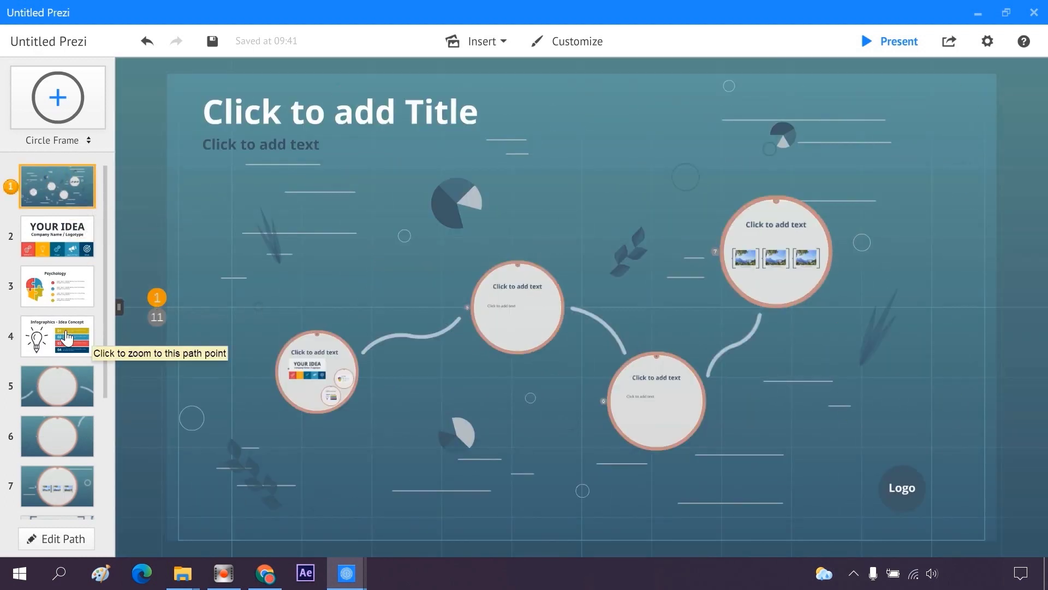
{"action": "left_click", "coordinate": [46, 341]}
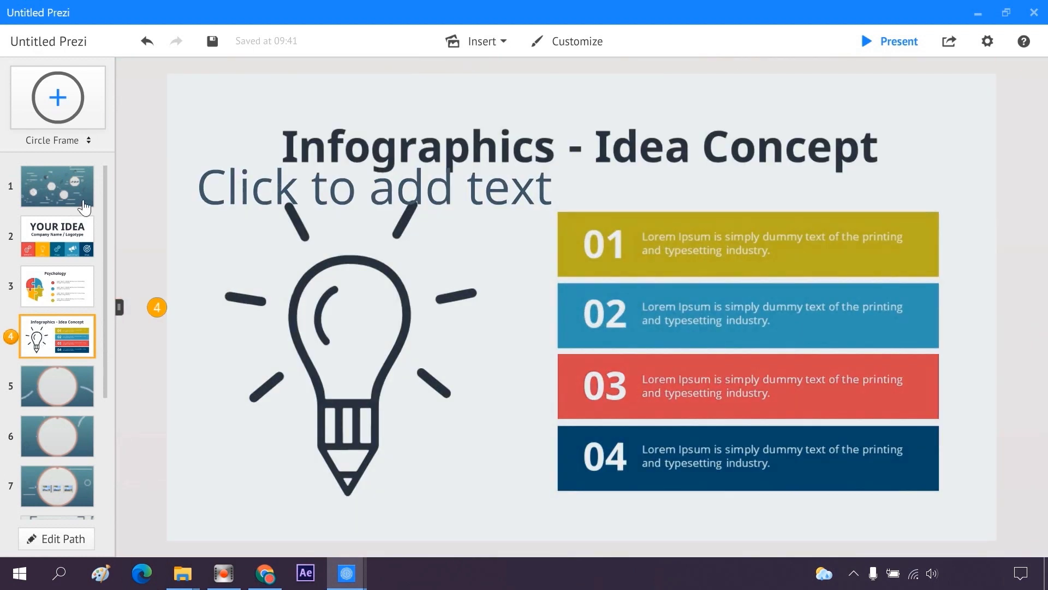
{"action": "left_click", "coordinate": [75, 193]}
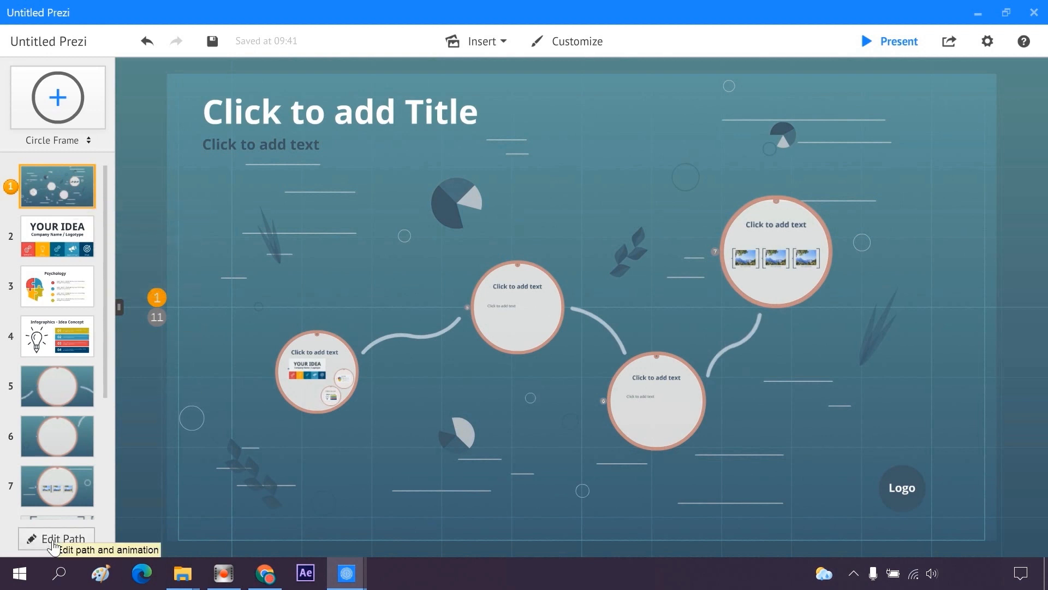
Add the overview as a new path step and move it to slot 5
{"action": "left_click", "coordinate": [57, 538]}
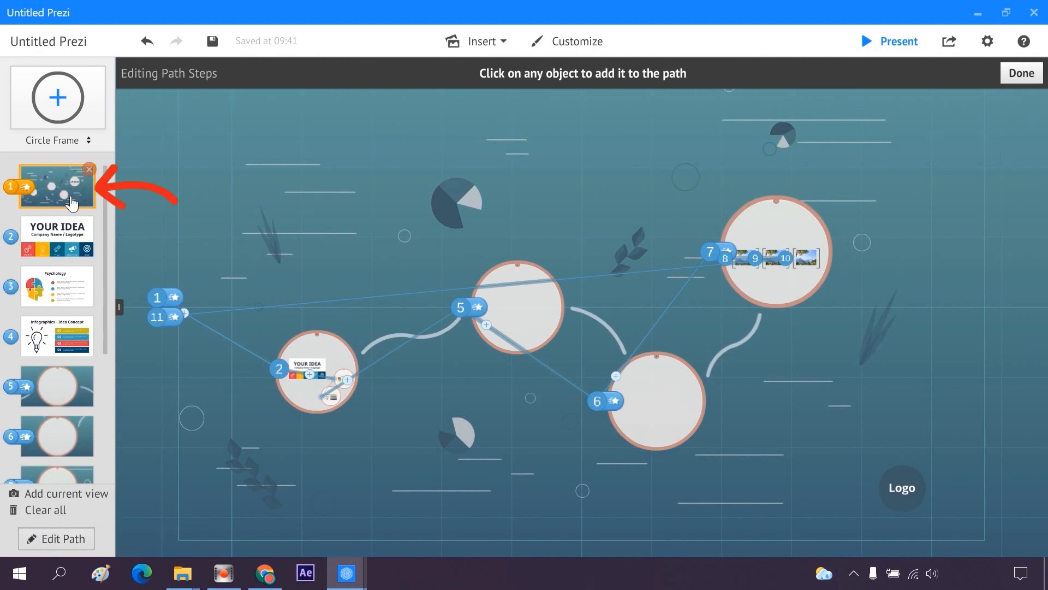
{"action": "left_click", "coordinate": [49, 494]}
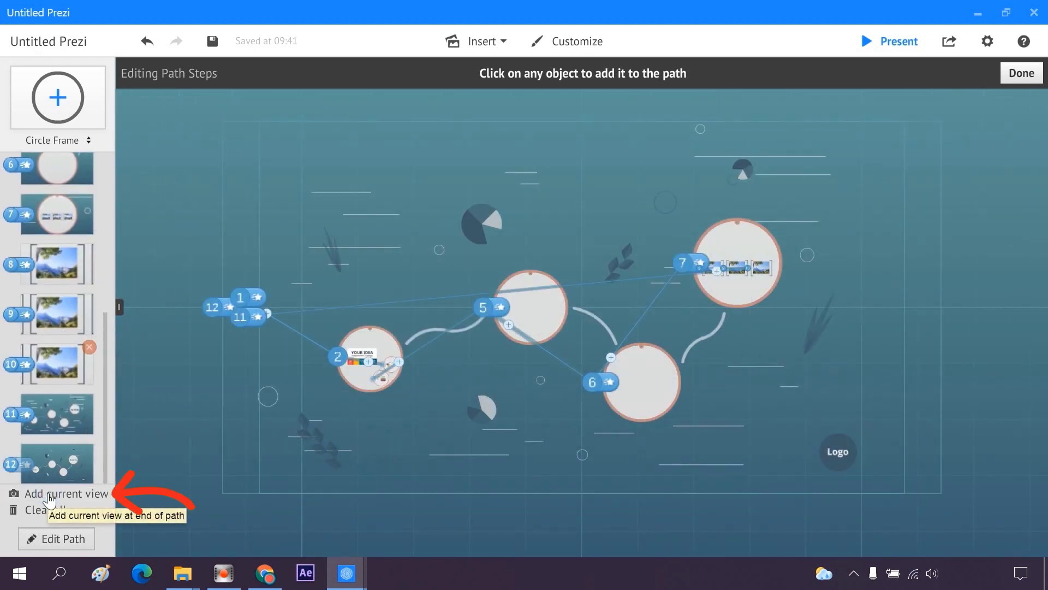
{"action": "mouse_move", "coordinate": [58, 463]}
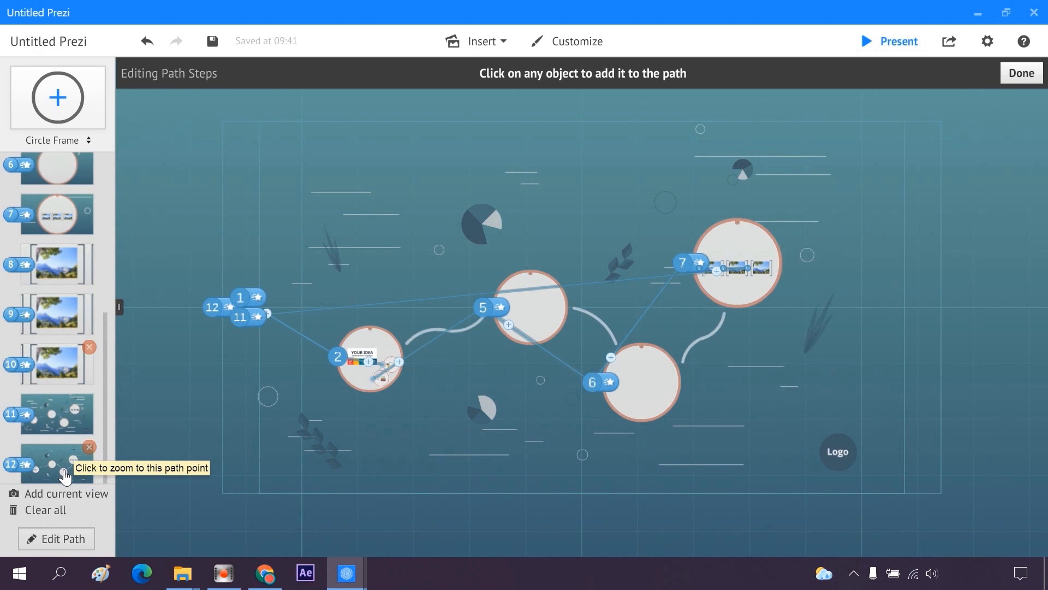
{"action": "left_click", "coordinate": [66, 540]}
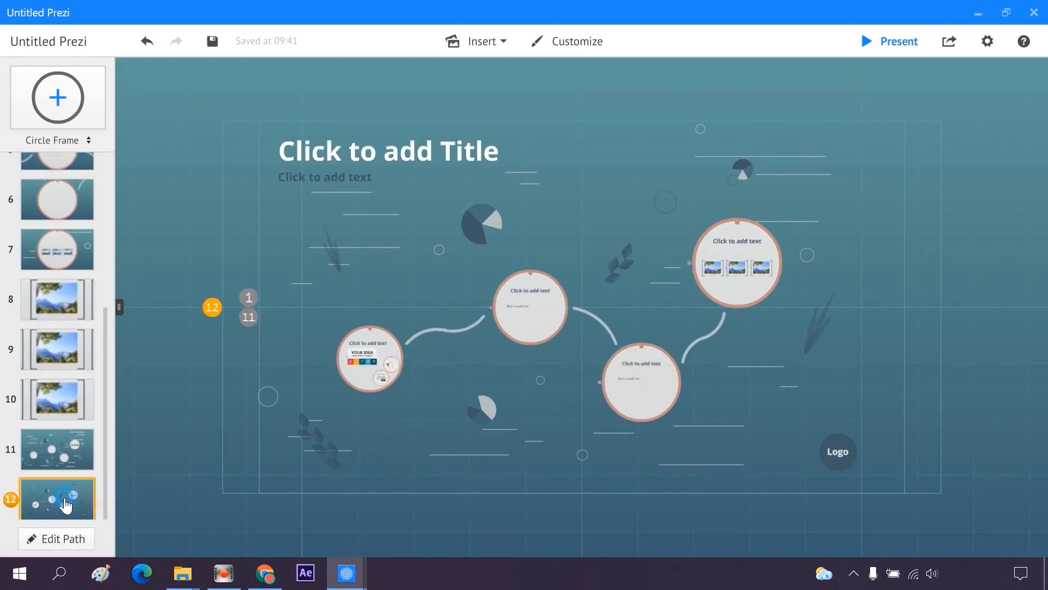
{"action": "mouse_move", "coordinate": [65, 506]}
{"action": "left_mouse_down"}
{"action": "mouse_move", "coordinate": [66, 159]}
{"action": "mouse_move", "coordinate": [52, 317]}
{"action": "left_mouse_up"}
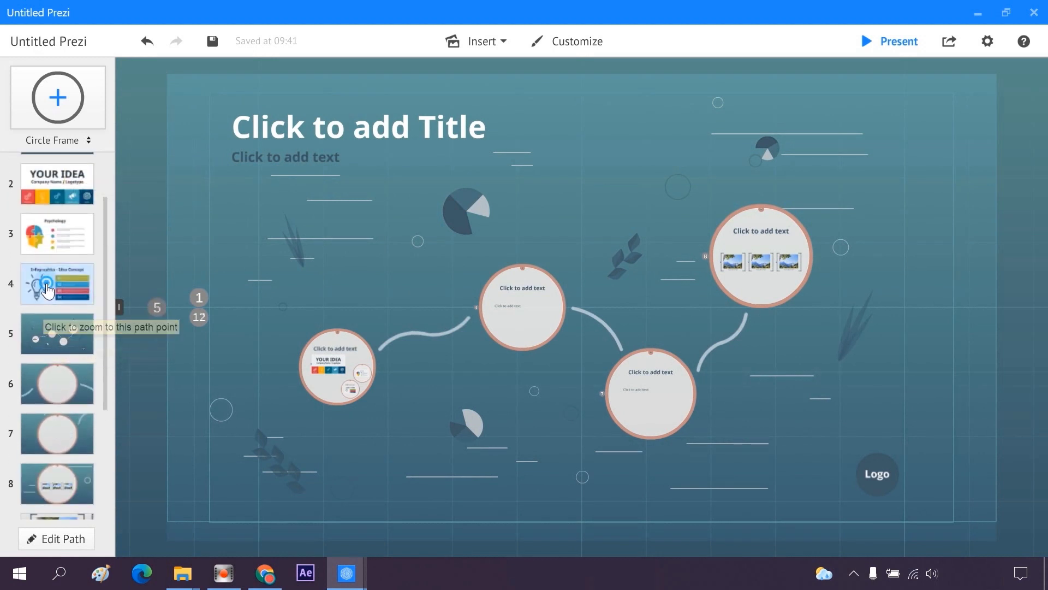
Check path steps 4 and 5, then return to the first overview step
{"action": "left_click", "coordinate": [48, 290]}
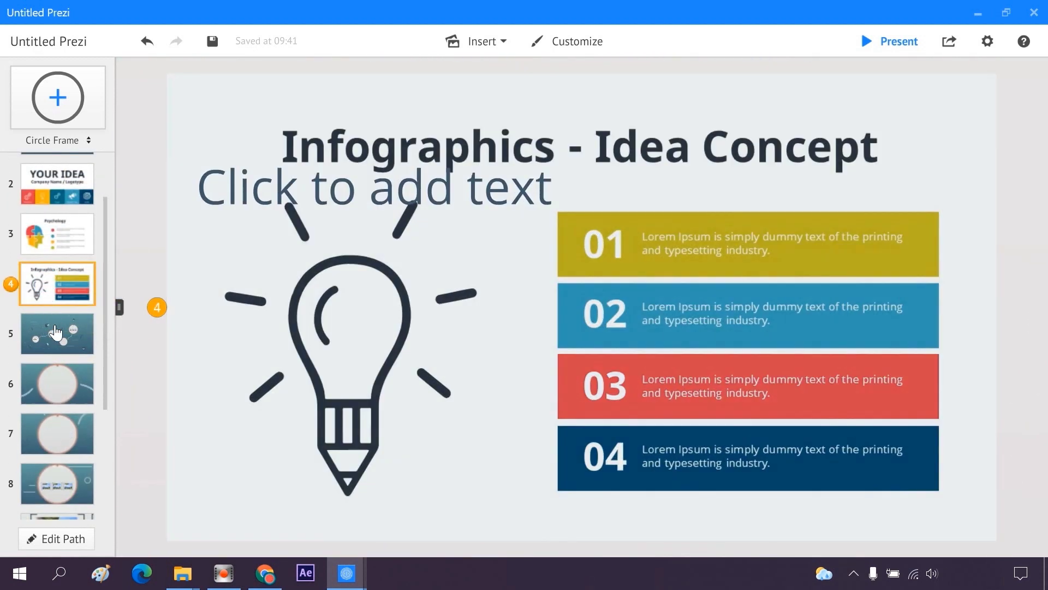
{"action": "left_click", "coordinate": [55, 331]}
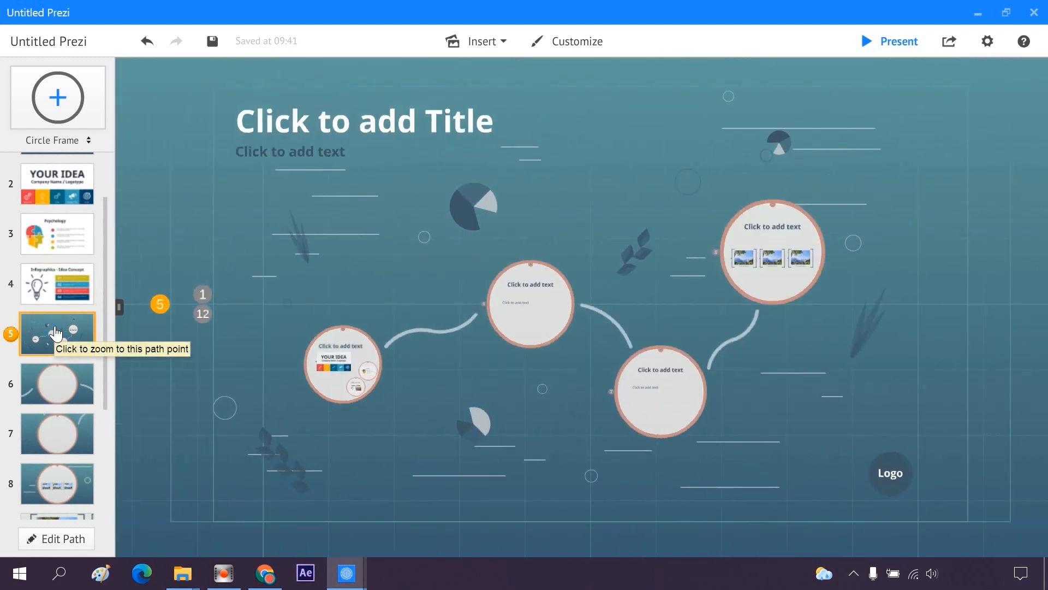
{"action": "scroll", "coordinate": [65, 206], "scroll_direction": "up", "scroll_amount": 1}
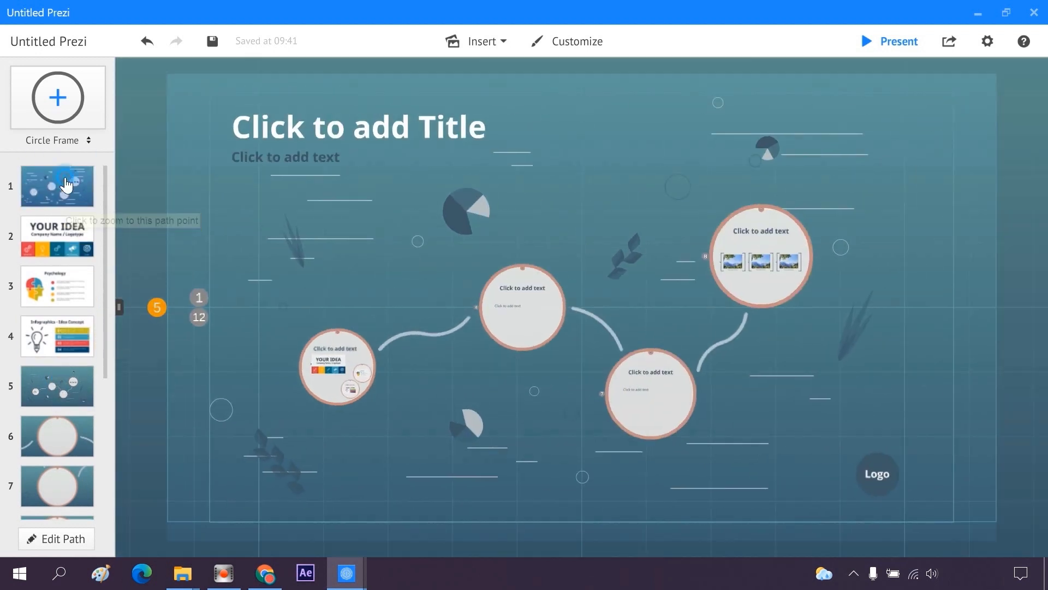
{"action": "left_click", "coordinate": [66, 186]}
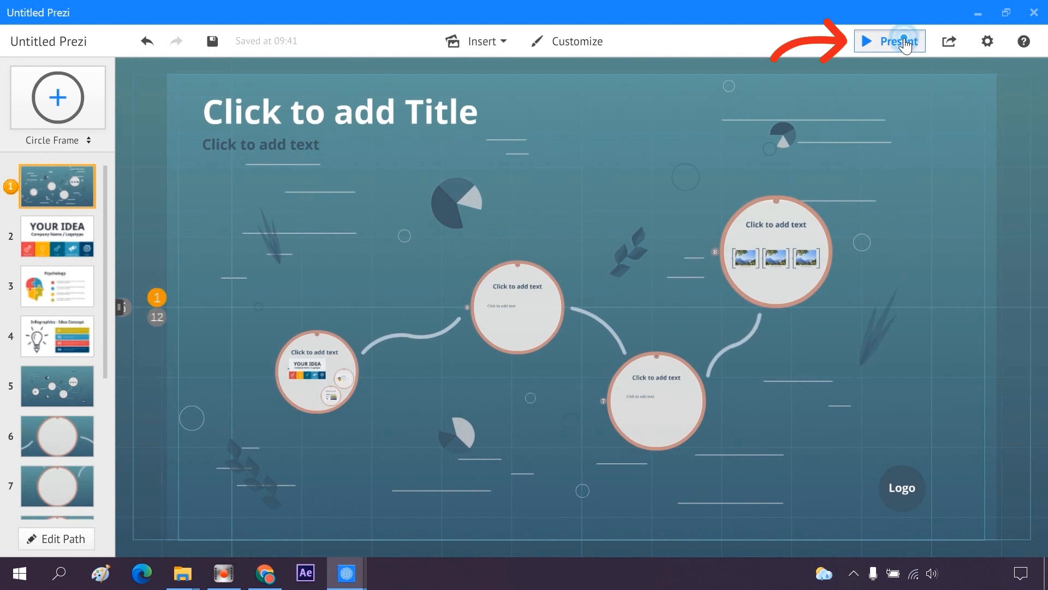
Preview the presentation through its first two steps and return to the editor
{"action": "left_click", "coordinate": [905, 44]}
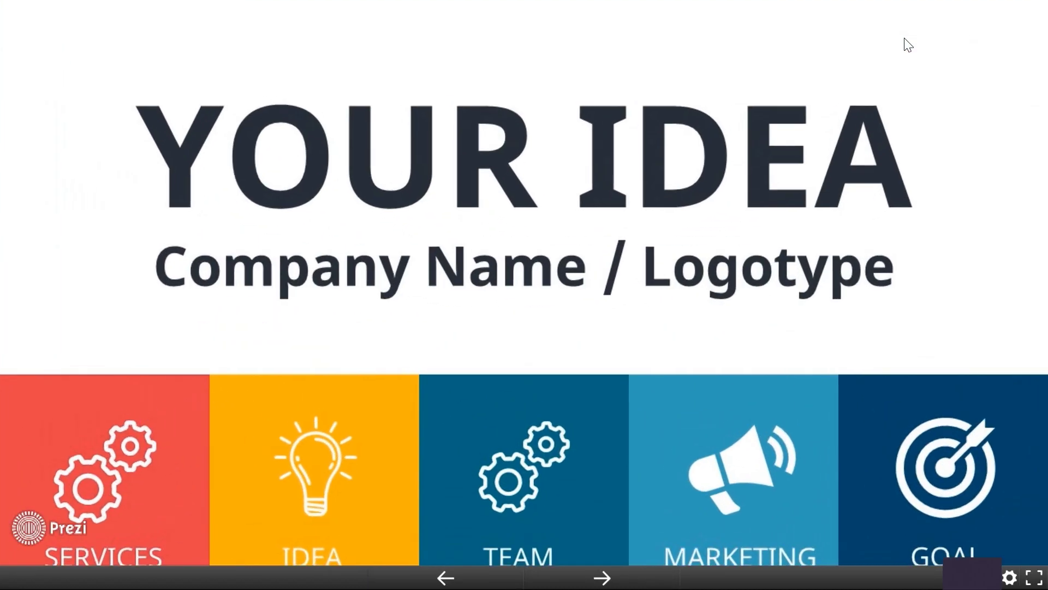
{"action": "key", "text": "Right"}
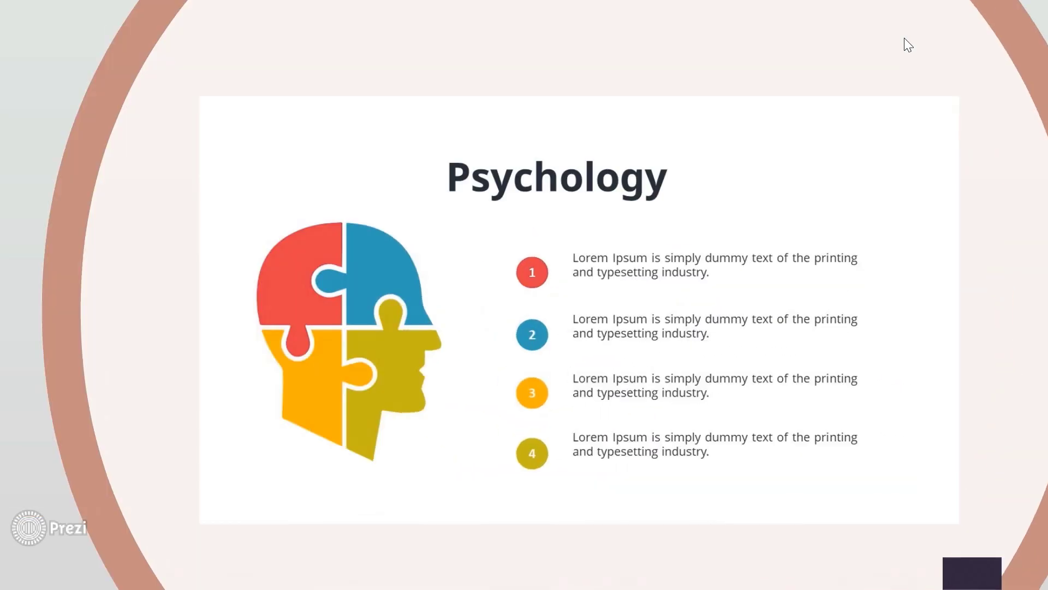
{"action": "key", "text": "Right"}
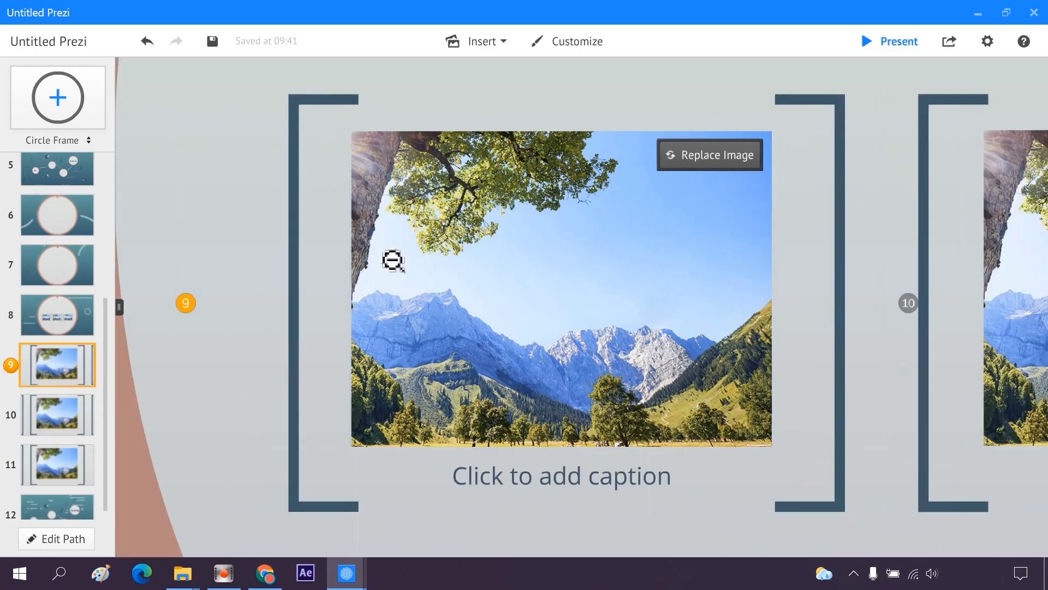
{"action": "left_click", "coordinate": [392, 260]}
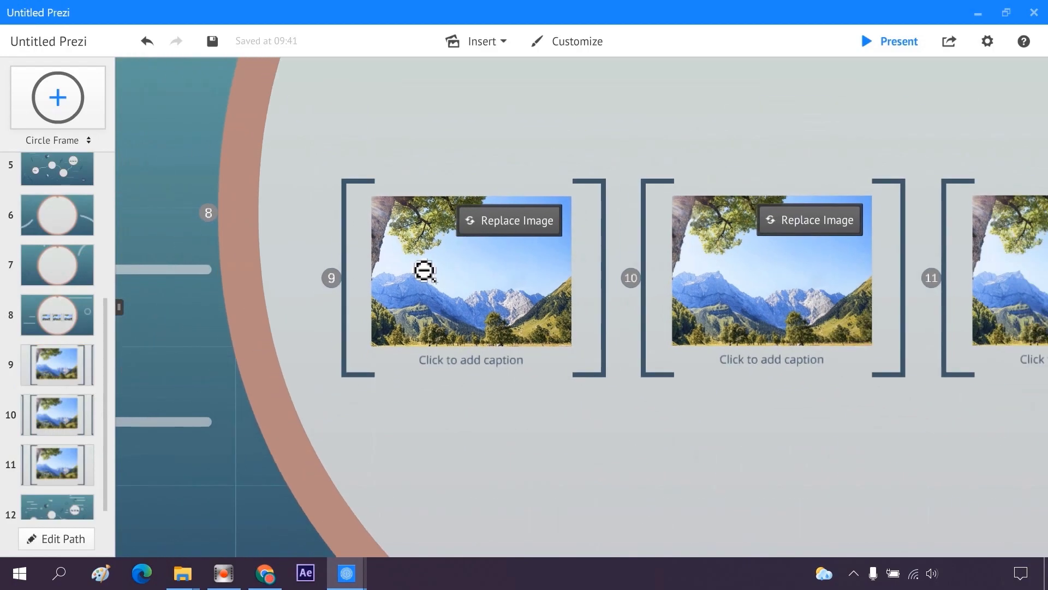
Insert the Slide5–Slide7 images into circle frame 8
{"action": "left_click", "coordinate": [81, 322]}
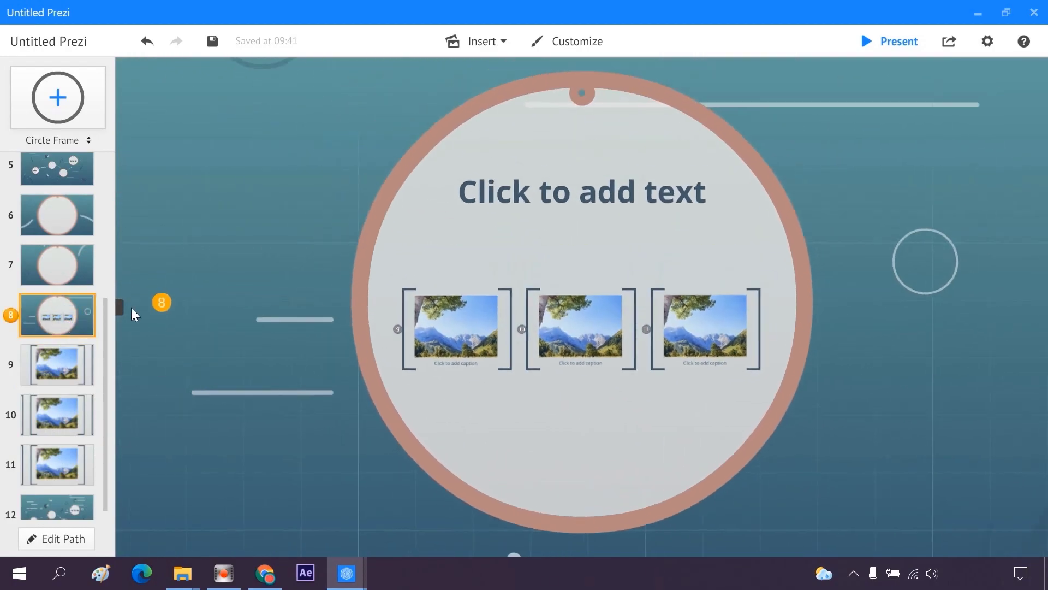
{"action": "left_click", "coordinate": [509, 44]}
{"action": "left_click", "coordinate": [497, 67]}
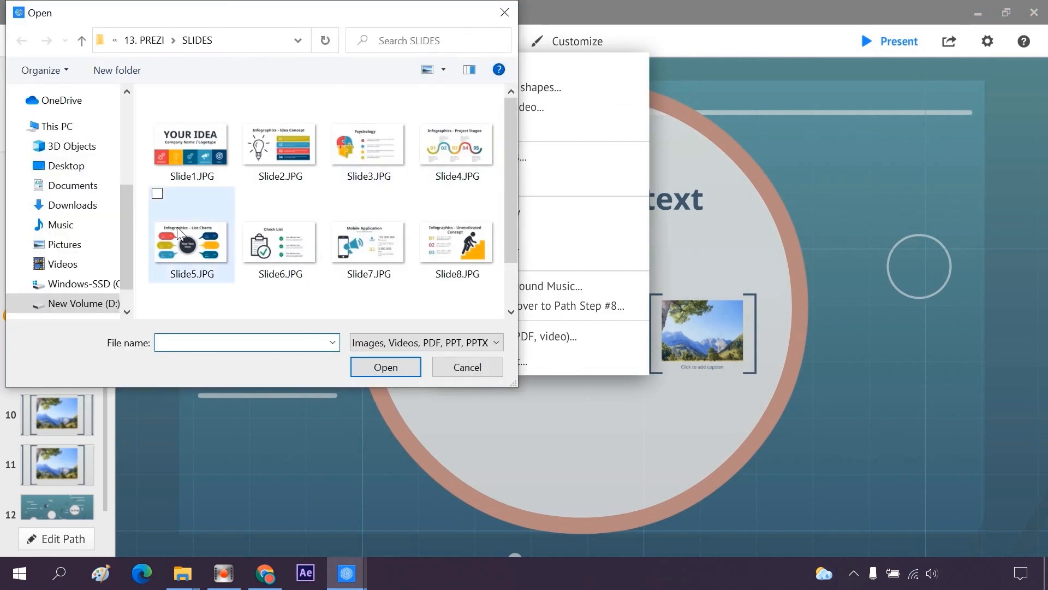
{"action": "left_click", "coordinate": [191, 243]}
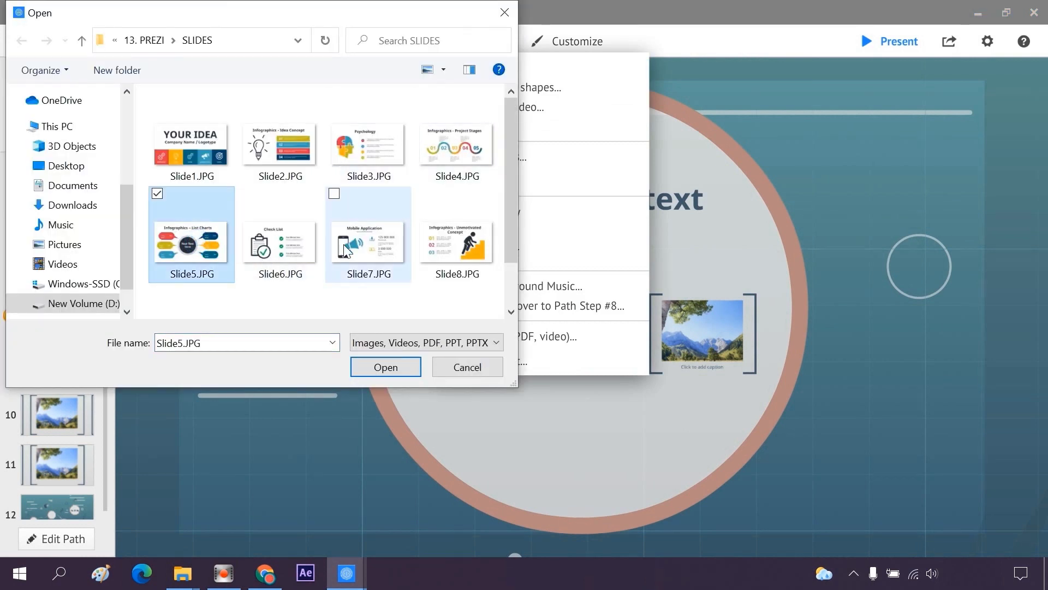
{"action": "left_click", "coordinate": [369, 246], "text": "shift"}
{"action": "left_click", "coordinate": [379, 368]}
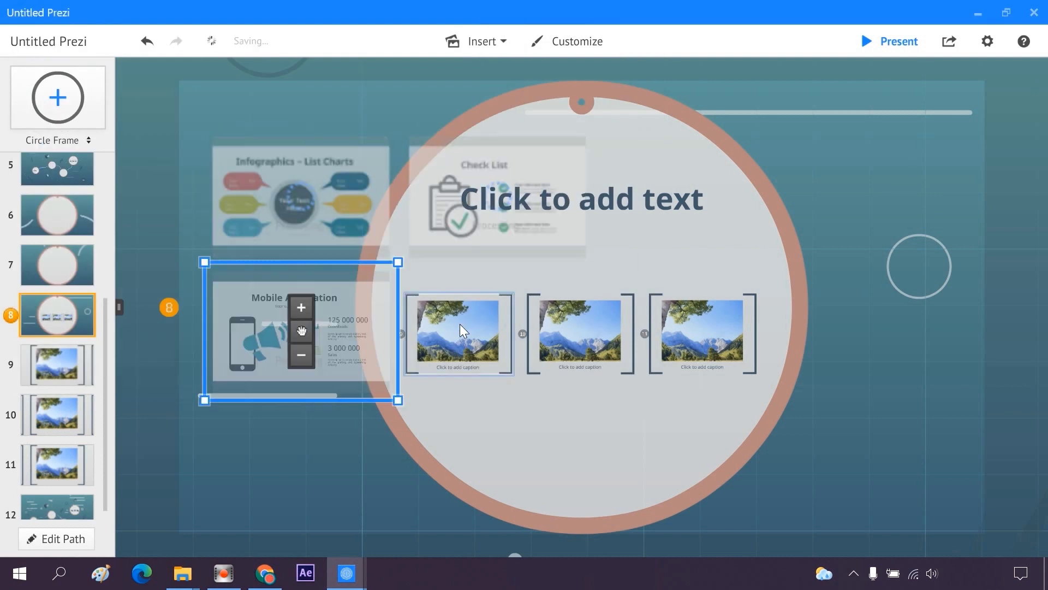
Shrink the List Charts, Check List and Mobile Application images and move them inside the circle
{"action": "left_click", "coordinate": [375, 162], "text": "shift"}
{"action": "left_click", "coordinate": [355, 293], "text": "shift"}
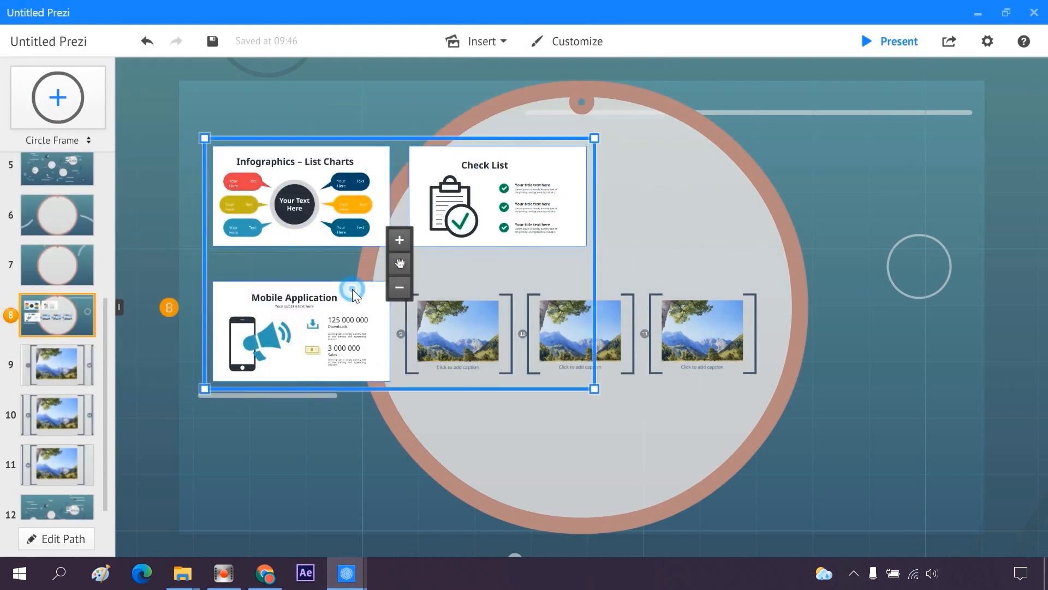
{"action": "left_click_drag", "start_coordinate": [601, 393], "coordinate": [494, 327]}
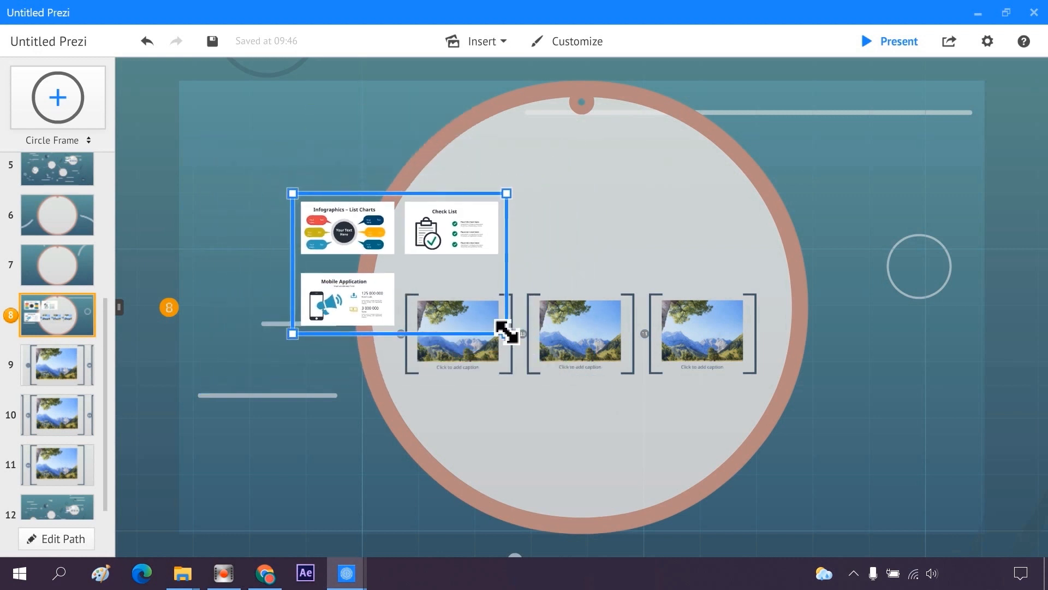
{"action": "left_click_drag", "start_coordinate": [400, 267], "coordinate": [505, 303]}
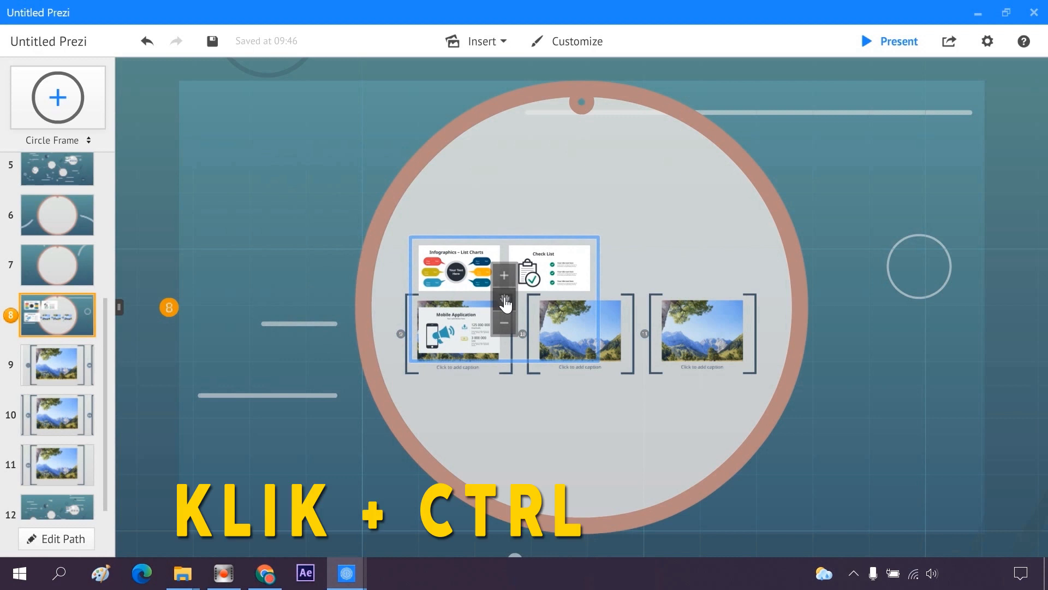
{"action": "left_click", "coordinate": [559, 405]}
Delete the landscape placeholder images in frames 9, 10 and 11
{"action": "left_click", "coordinate": [503, 357]}
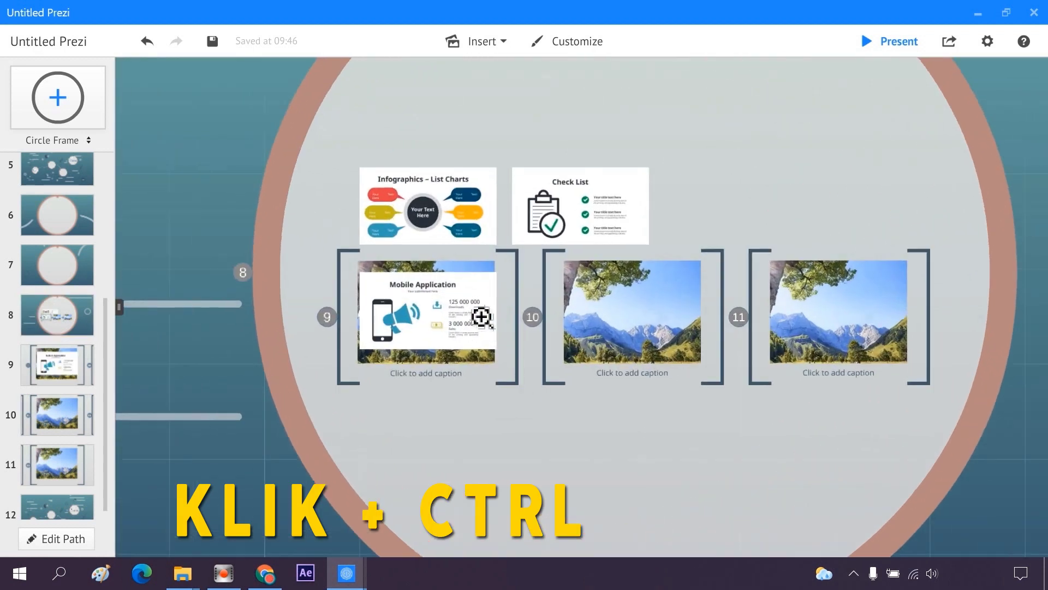
{"action": "left_click", "coordinate": [454, 375]}
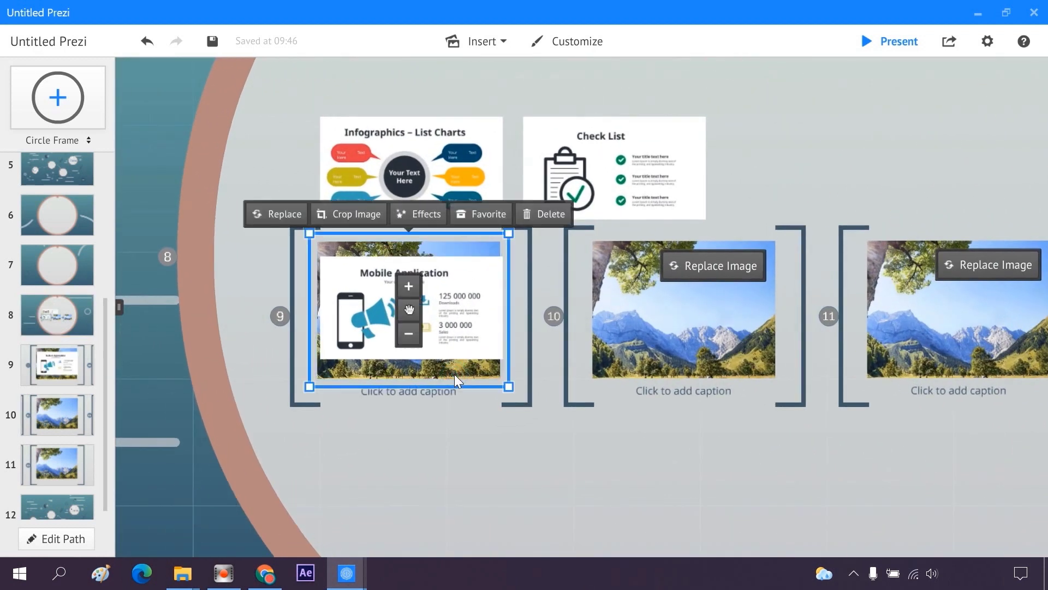
{"action": "left_click", "coordinate": [466, 376]}
{"action": "left_click", "coordinate": [630, 361]}
{"action": "key", "text": "Delete"}
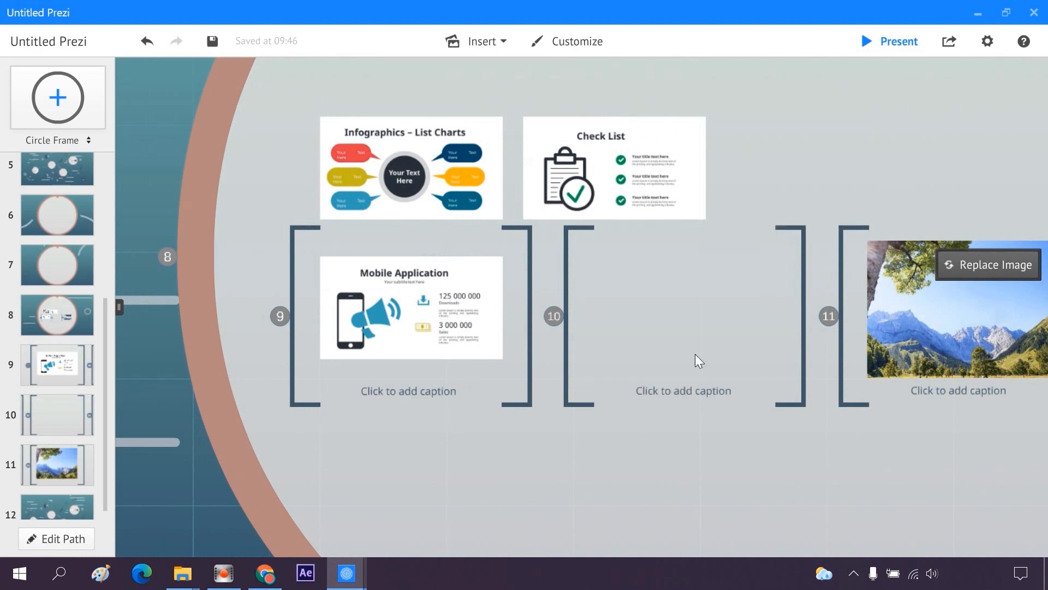
{"action": "left_click", "coordinate": [916, 346]}
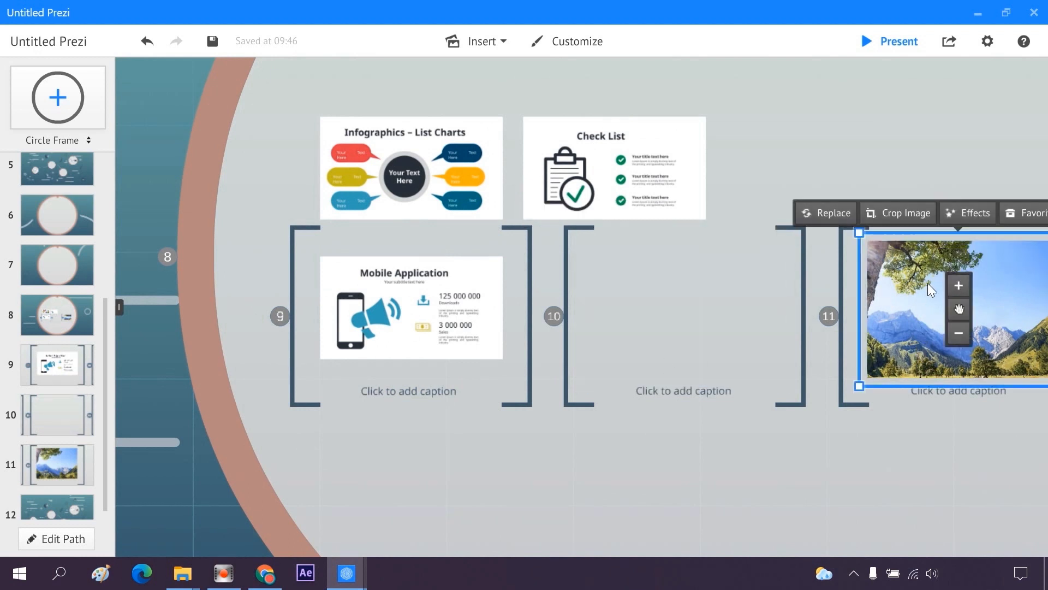
{"action": "scroll", "coordinate": [681, 393], "scroll_direction": "down", "scroll_amount": 1}
{"action": "scroll", "coordinate": [859, 342], "scroll_direction": "up", "scroll_amount": 3}
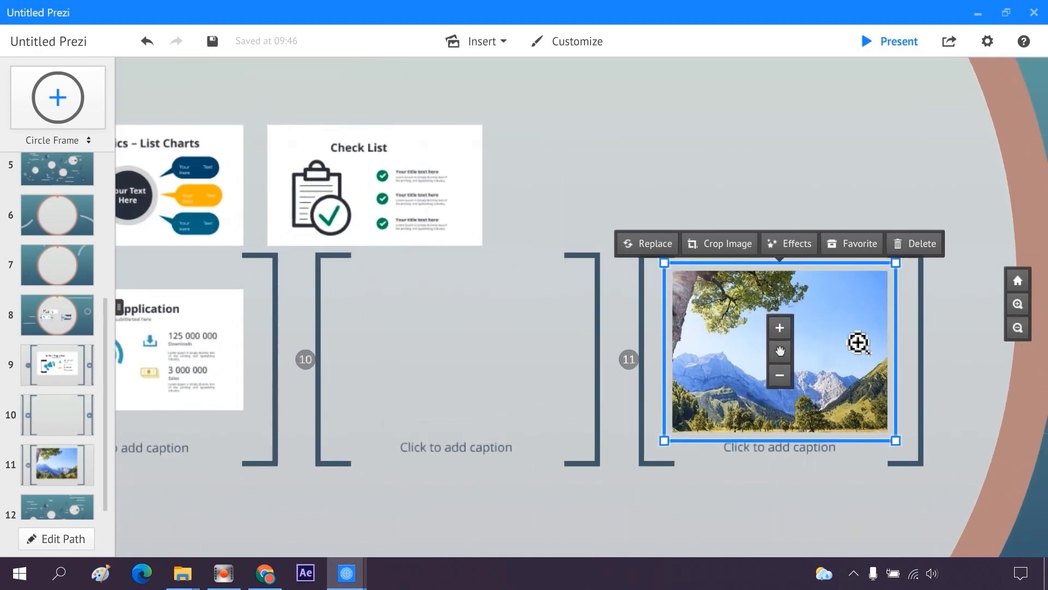
{"action": "left_click", "coordinate": [818, 508]}
{"action": "left_click", "coordinate": [844, 330]}
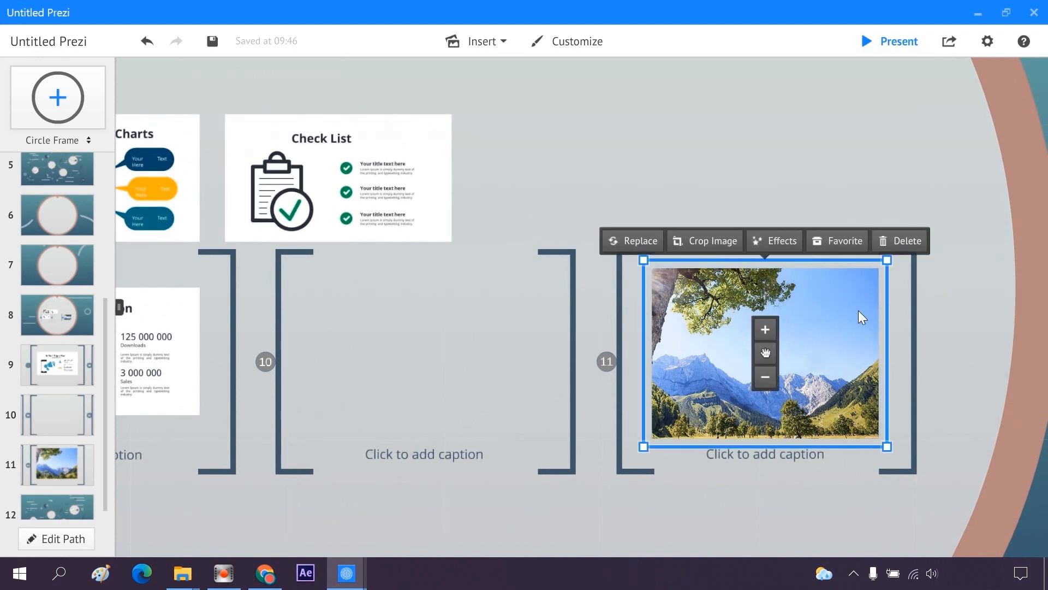
{"action": "left_click", "coordinate": [906, 242]}
{"action": "scroll", "coordinate": [845, 334], "scroll_direction": "down", "scroll_amount": 2}
Place the List Charts image in frame 10 and the Check List image in frame 11
{"action": "left_click", "coordinate": [287, 208]}
{"action": "left_click_drag", "start_coordinate": [287, 208], "coordinate": [545, 354]}
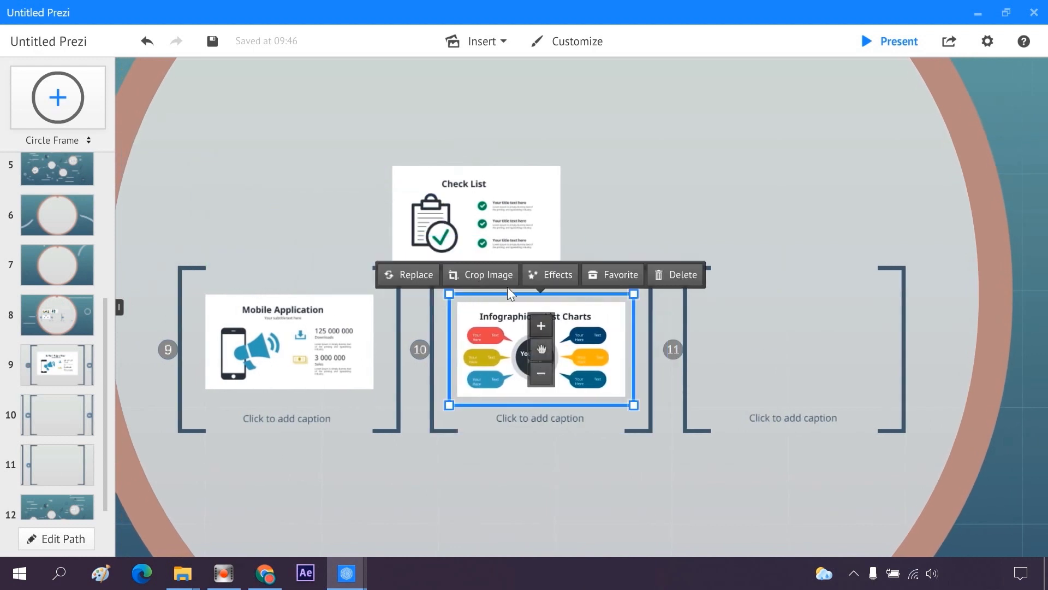
{"action": "left_click", "coordinate": [486, 215]}
{"action": "left_click_drag", "start_coordinate": [475, 222], "coordinate": [796, 354]}
{"action": "left_click", "coordinate": [594, 457]}
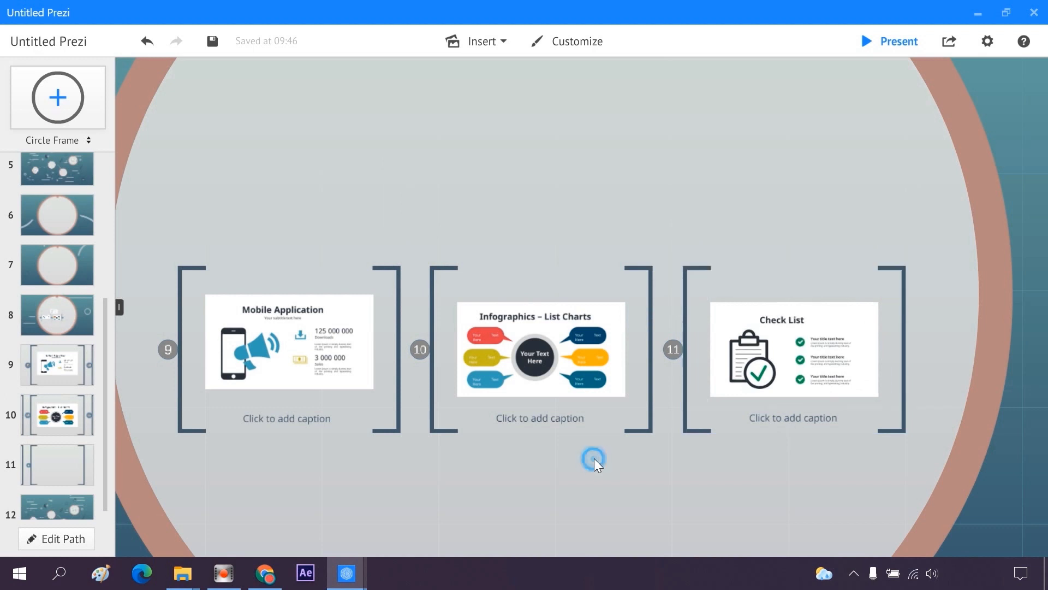
{"action": "left_click", "coordinate": [34, 326]}
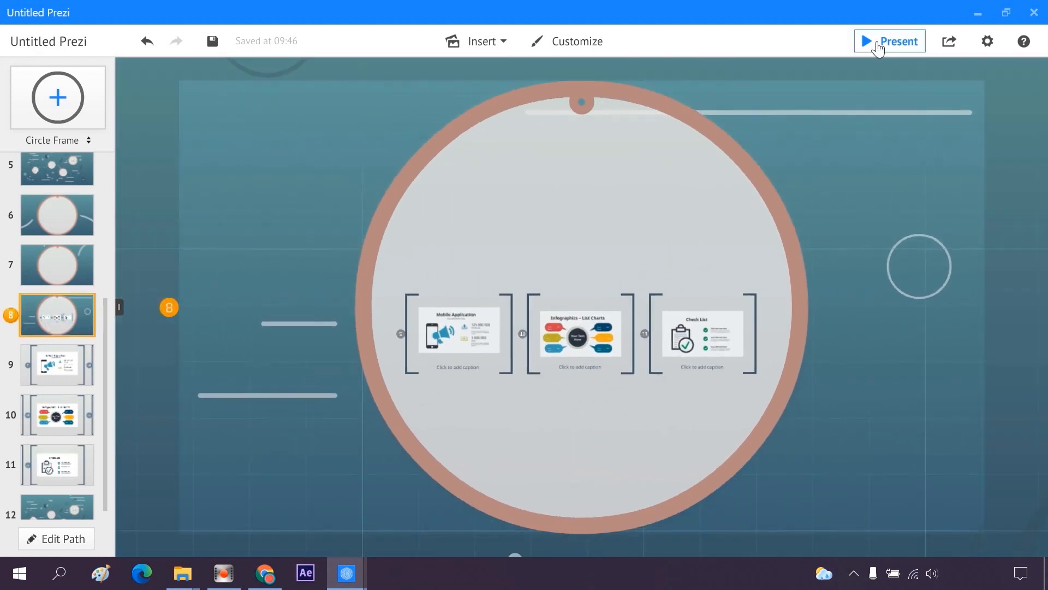
Preview from circle frame 8 through the Mobile Application and Check List steps, then exit
{"action": "left_click", "coordinate": [881, 43]}
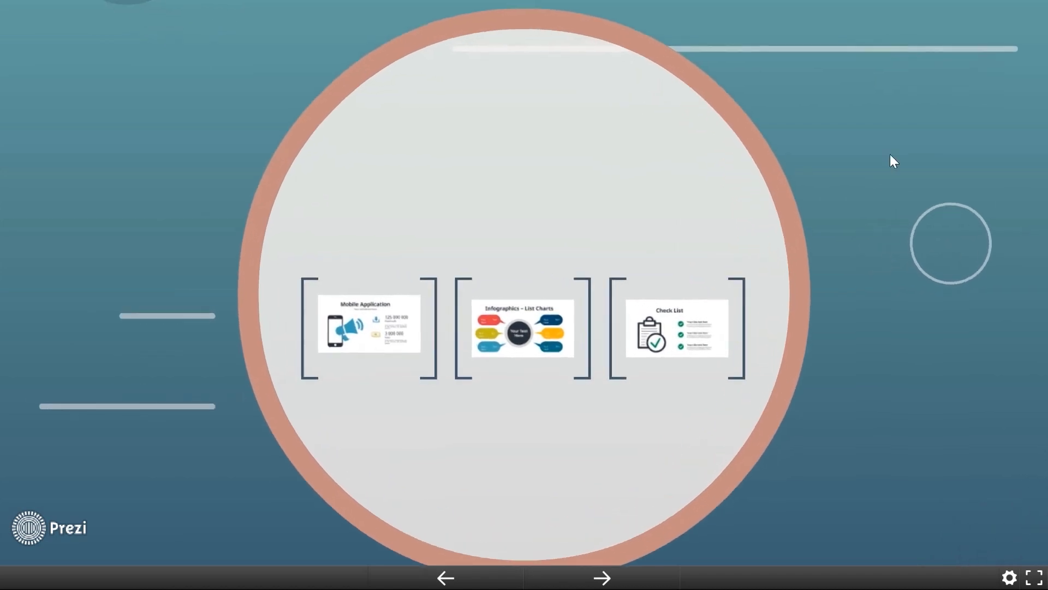
{"action": "key", "text": "Right"}
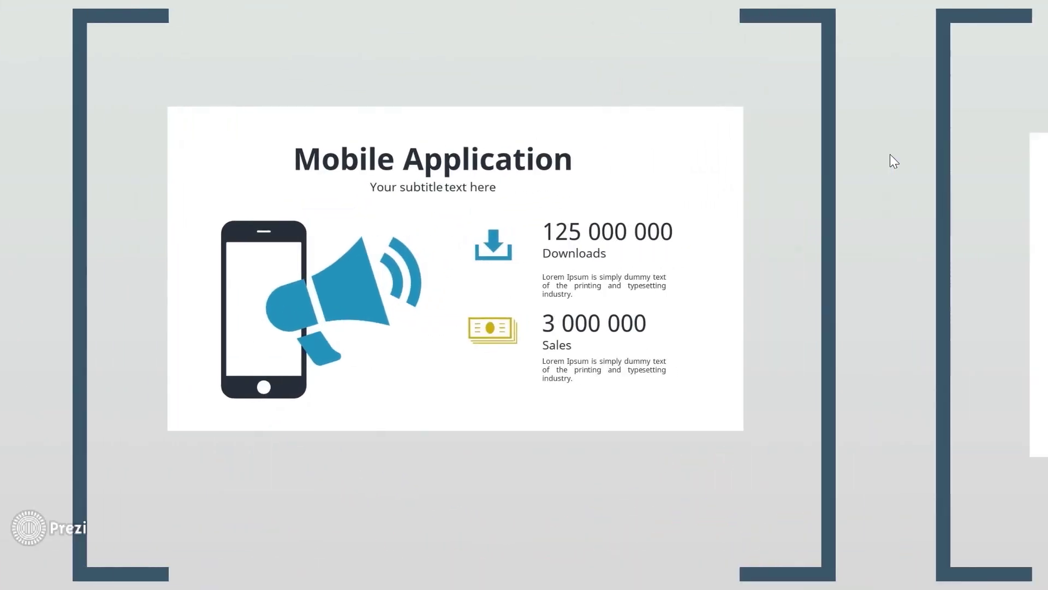
{"action": "key", "text": "Right"}
{"action": "key", "text": "Right"}
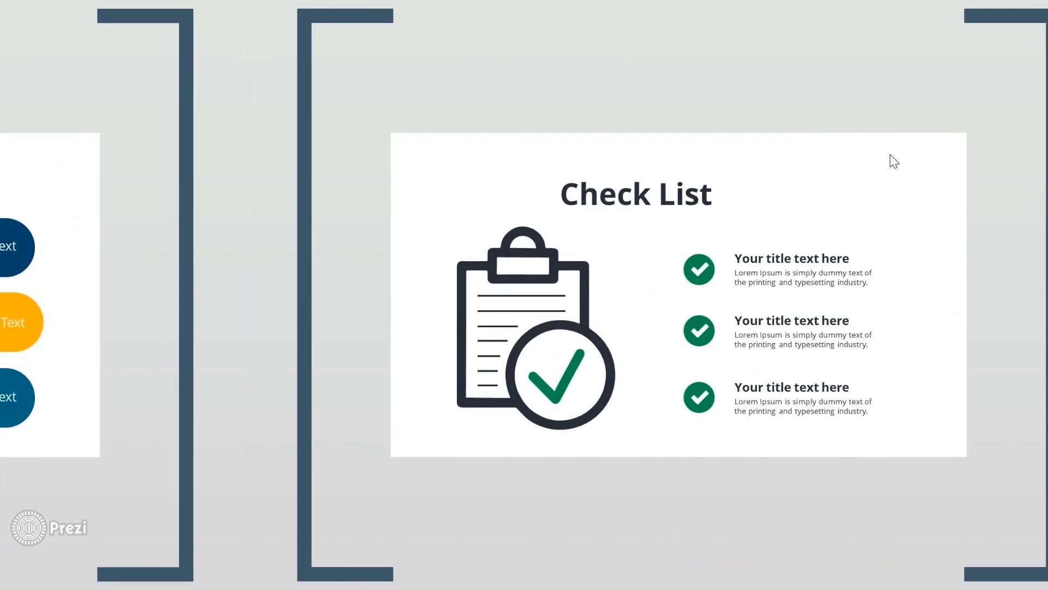
{"action": "key", "text": "Escape"}
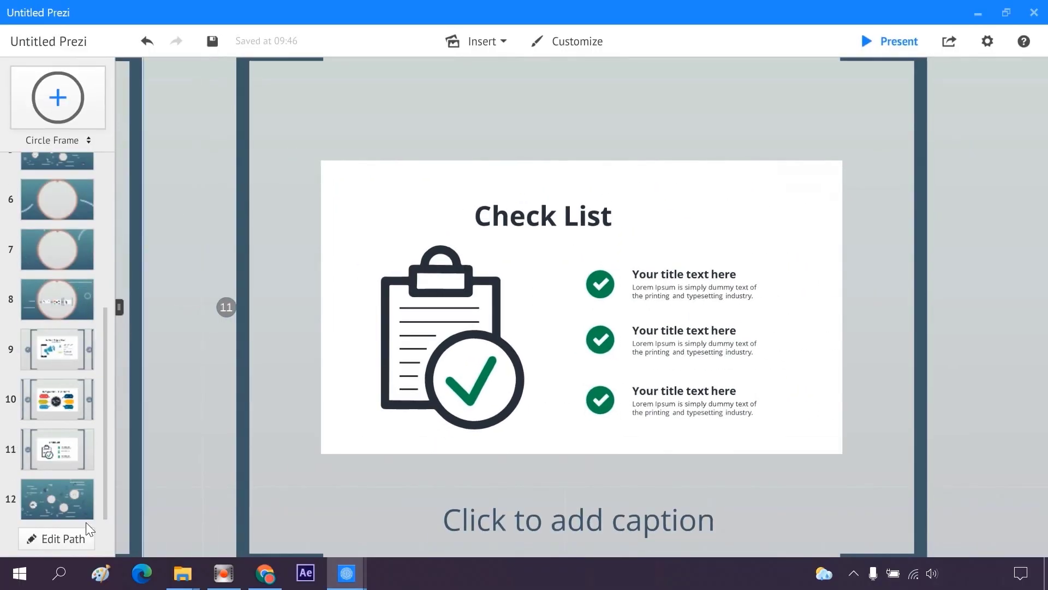
Add the Mobile Application and Check List slides as path steps
{"action": "left_click", "coordinate": [64, 540]}
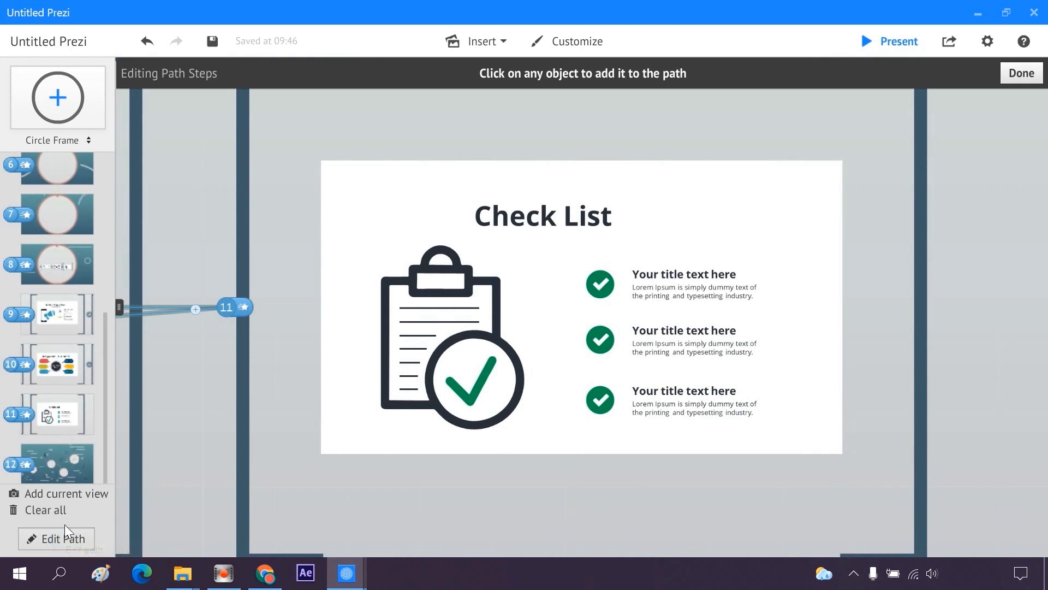
{"action": "left_click", "coordinate": [65, 319]}
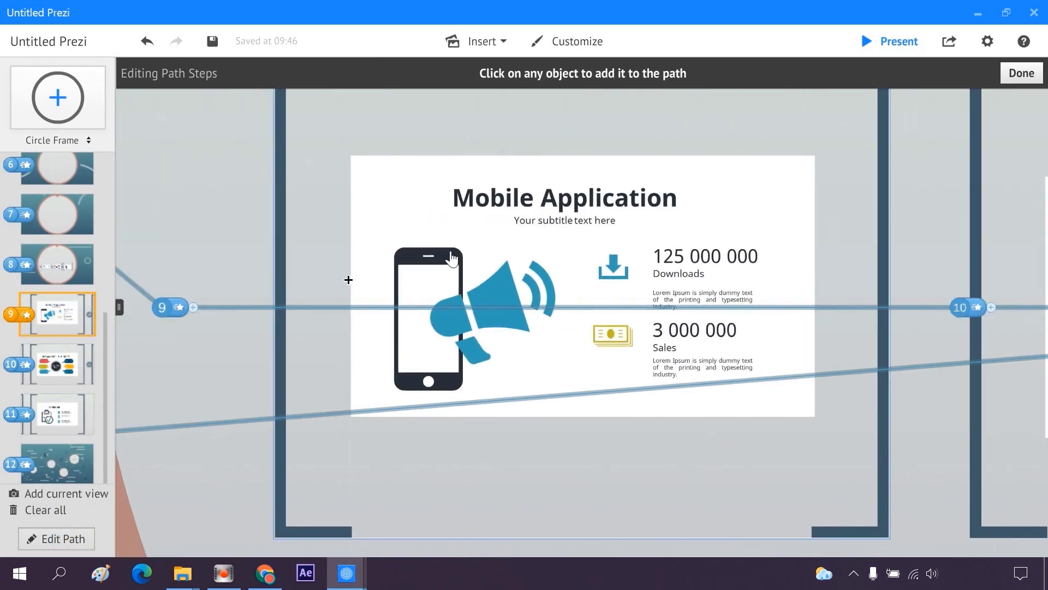
{"action": "left_click", "coordinate": [583, 245]}
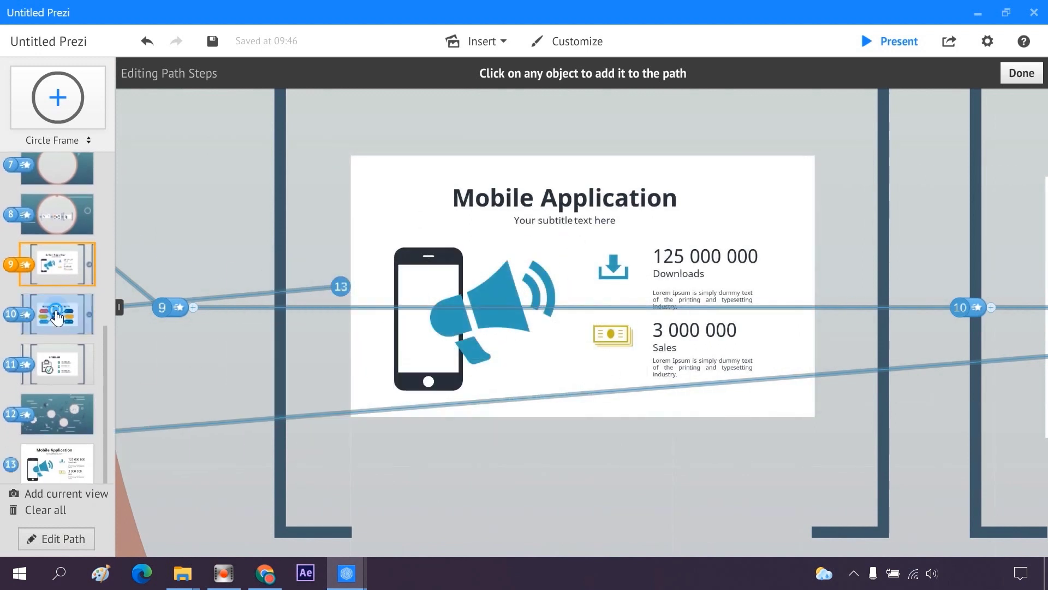
{"action": "left_click", "coordinate": [57, 316]}
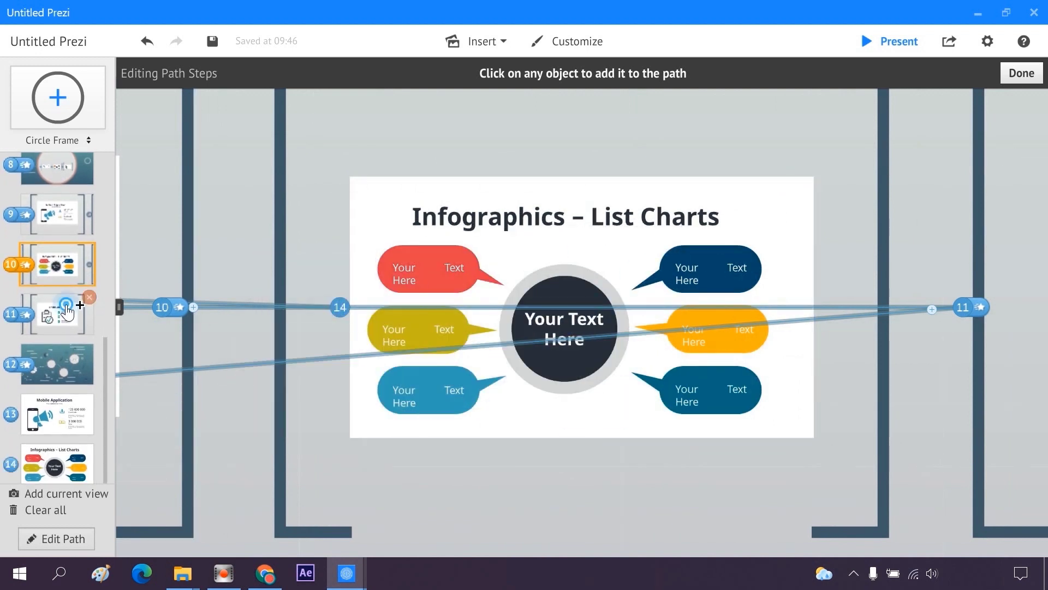
{"action": "left_click", "coordinate": [66, 312]}
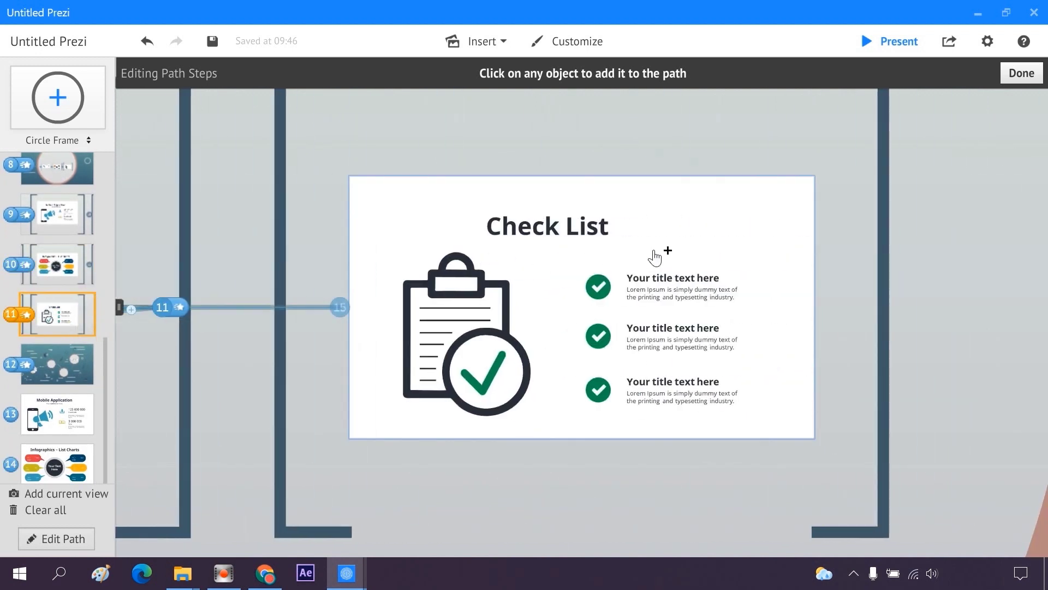
{"action": "left_click", "coordinate": [655, 257]}
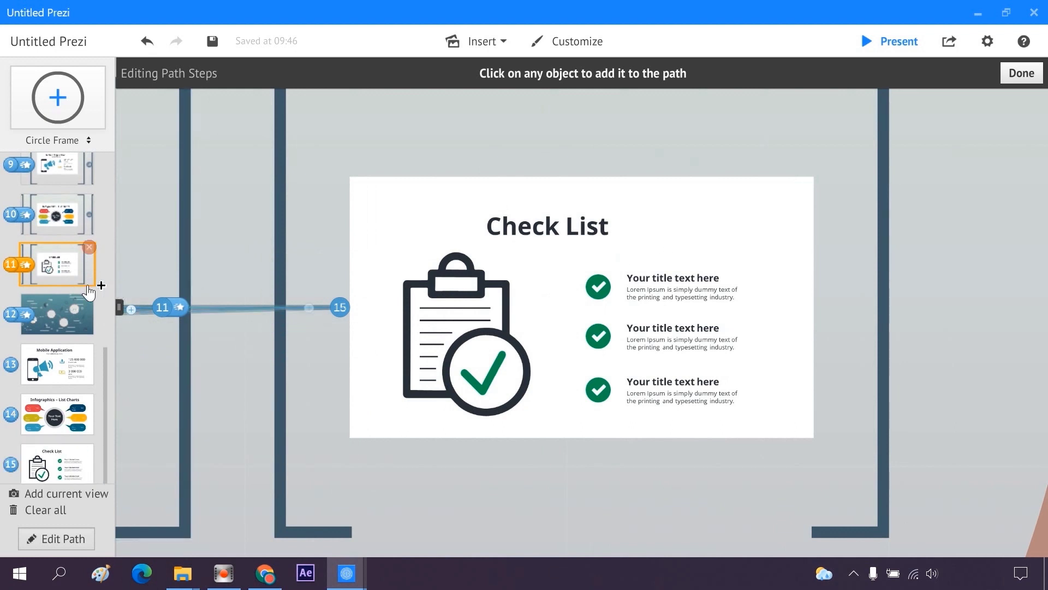
Remove the three duplicate path steps and finish editing the path
{"action": "scroll", "coordinate": [88, 293], "scroll_direction": "up", "scroll_amount": 1}
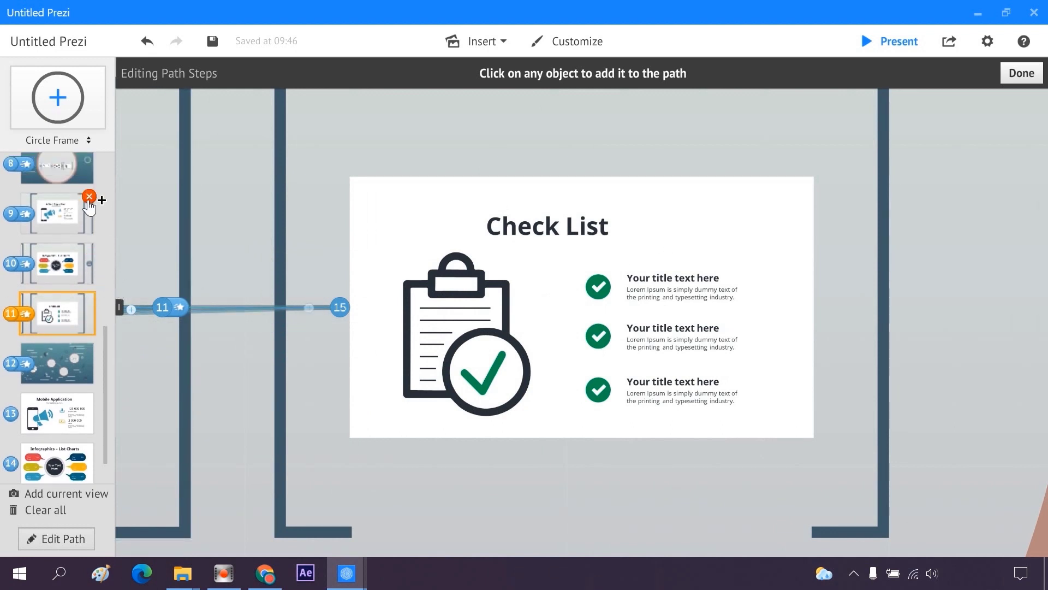
{"action": "left_click", "coordinate": [89, 197]}
{"action": "left_click", "coordinate": [89, 197]}
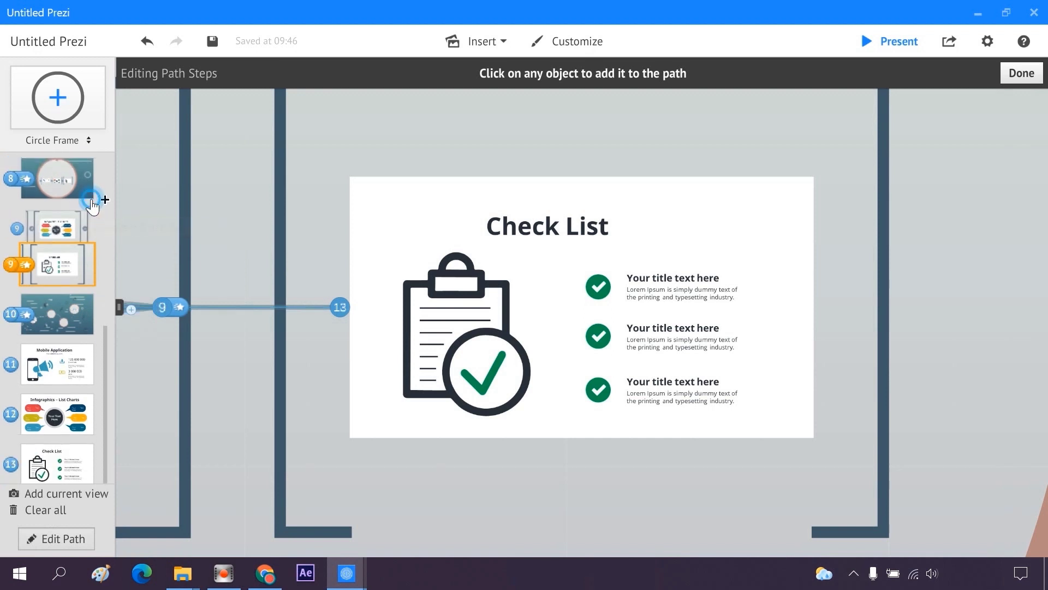
{"action": "left_click", "coordinate": [89, 247]}
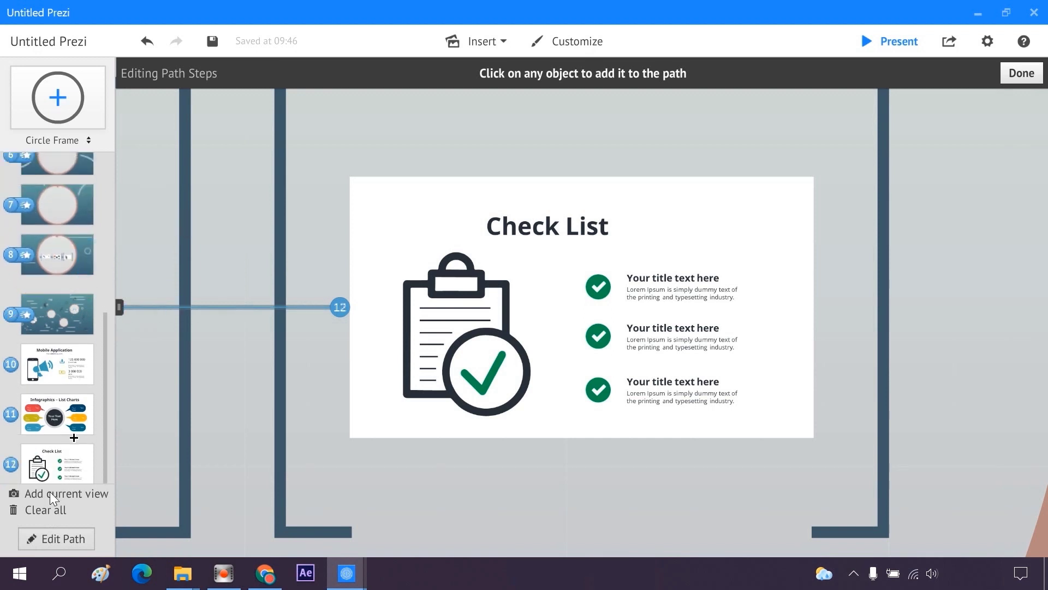
{"action": "left_click", "coordinate": [49, 541]}
Reorder Mobile Application, List Charts and Check List to path steps 9, 10 and 11
{"action": "left_click_drag", "start_coordinate": [61, 407], "coordinate": [17, 361]}
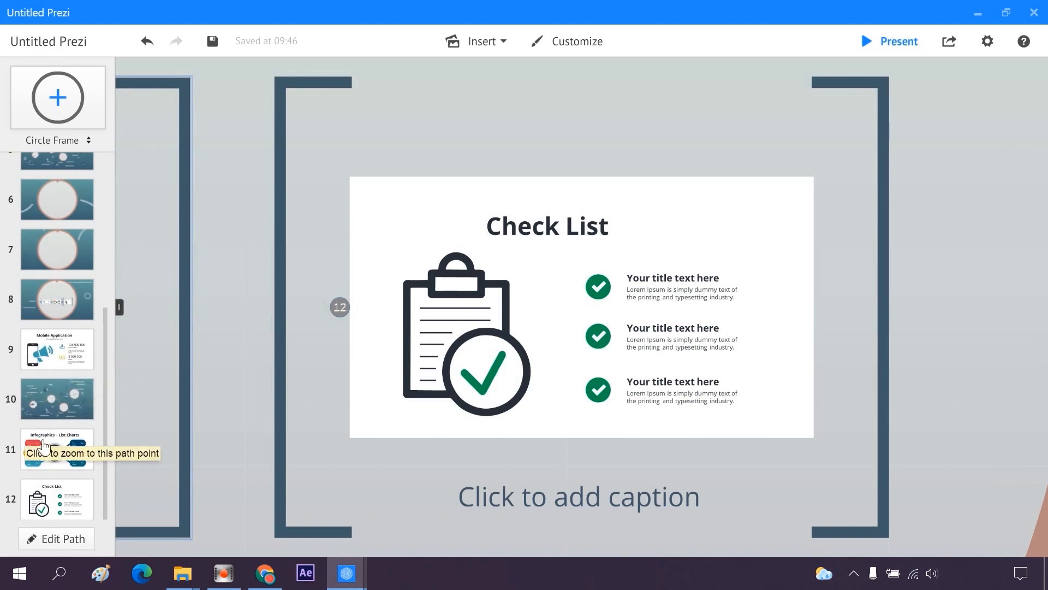
{"action": "left_click_drag", "start_coordinate": [44, 447], "coordinate": [41, 401]}
{"action": "left_click_drag", "start_coordinate": [47, 496], "coordinate": [38, 453]}
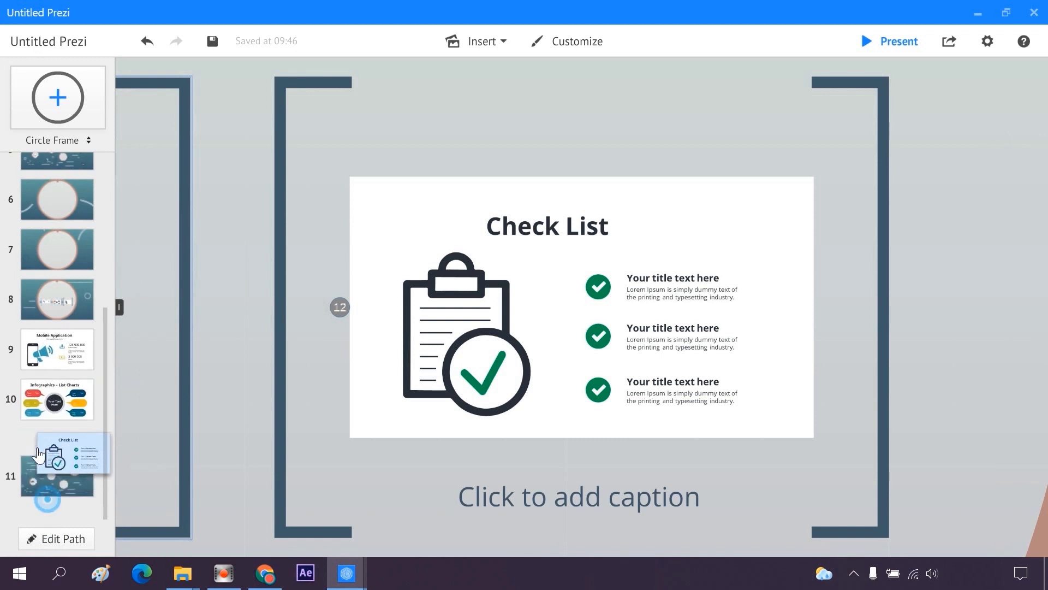
{"action": "left_click", "coordinate": [58, 309]}
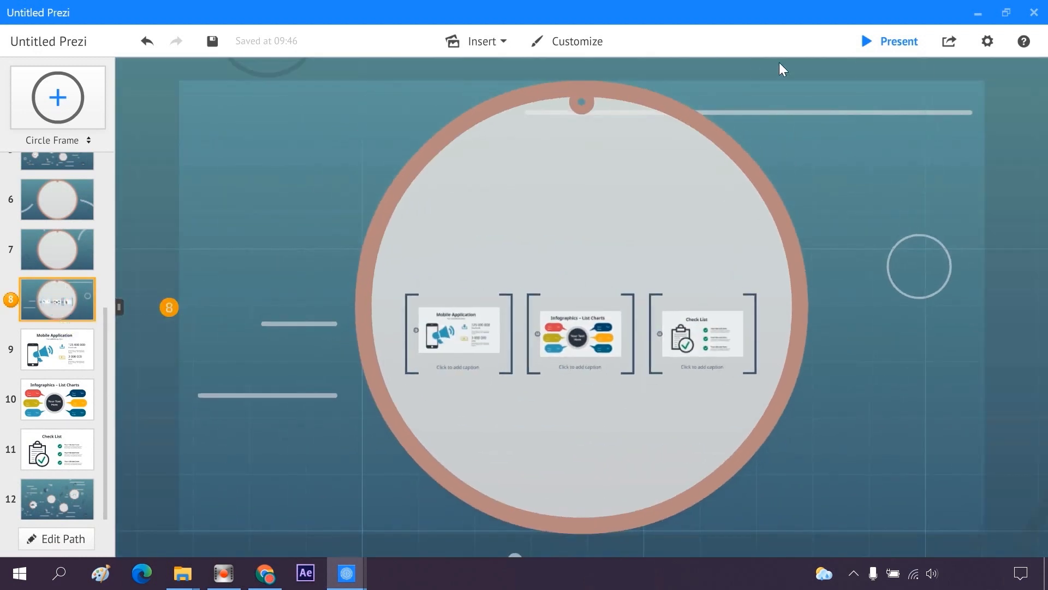
{"action": "left_click", "coordinate": [895, 42]}
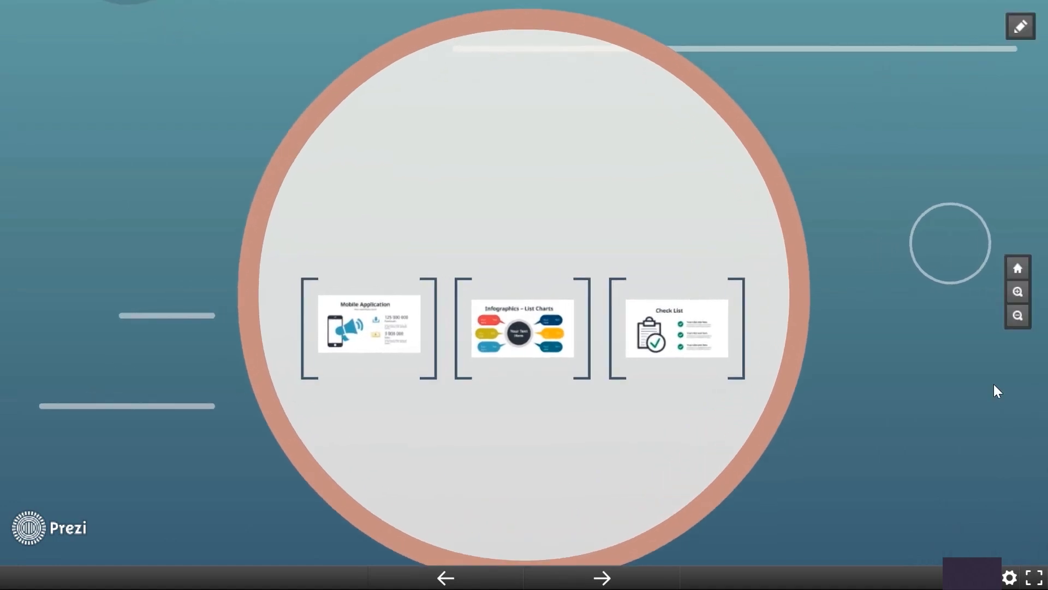
{"action": "key", "text": "Right"}
{"action": "key", "text": "Right"}
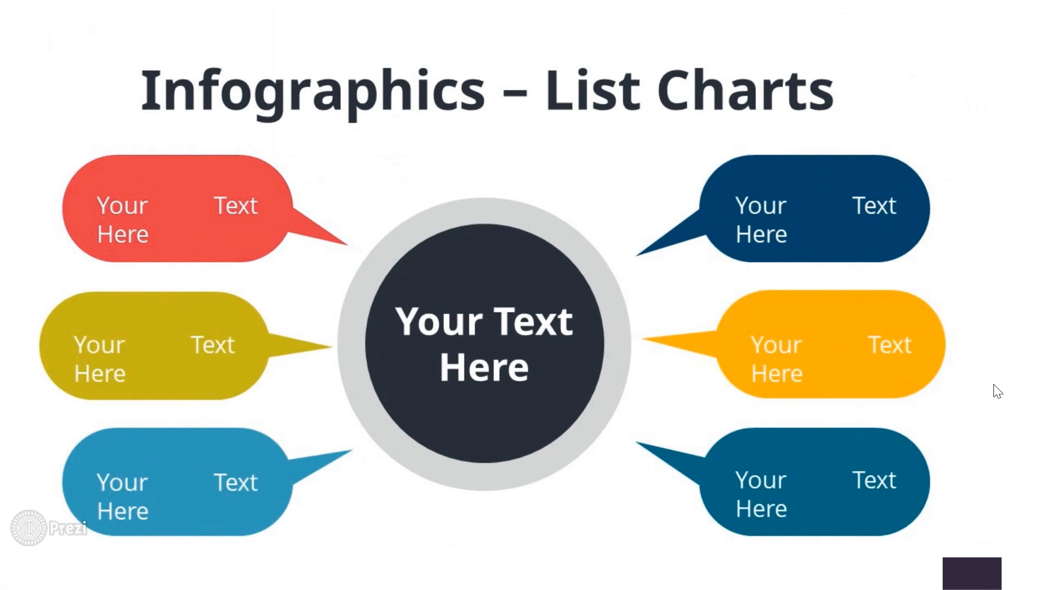
{"action": "key", "text": "Right"}
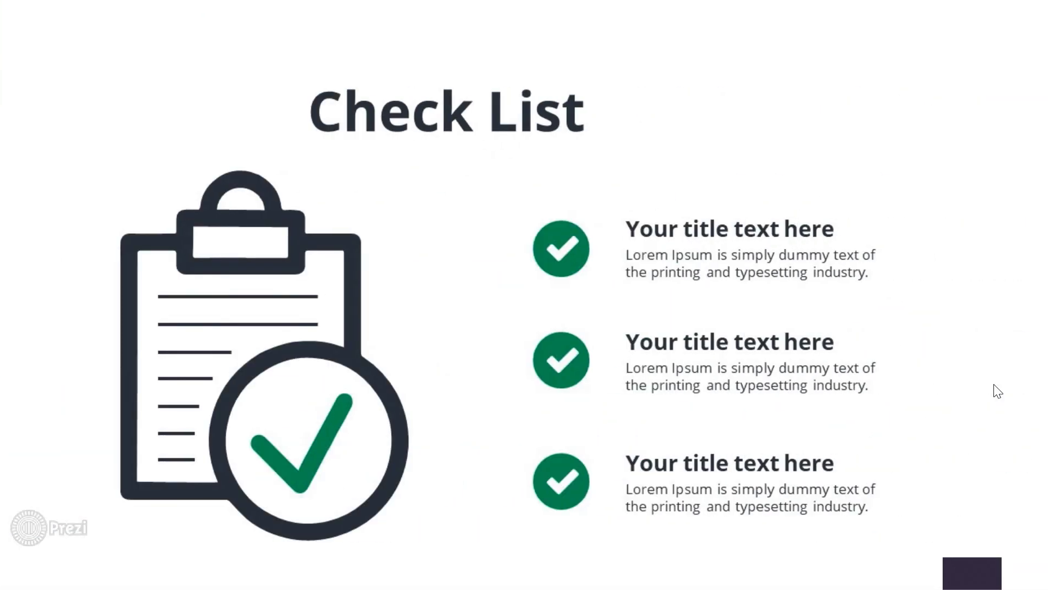
{"action": "key", "text": "Escape"}
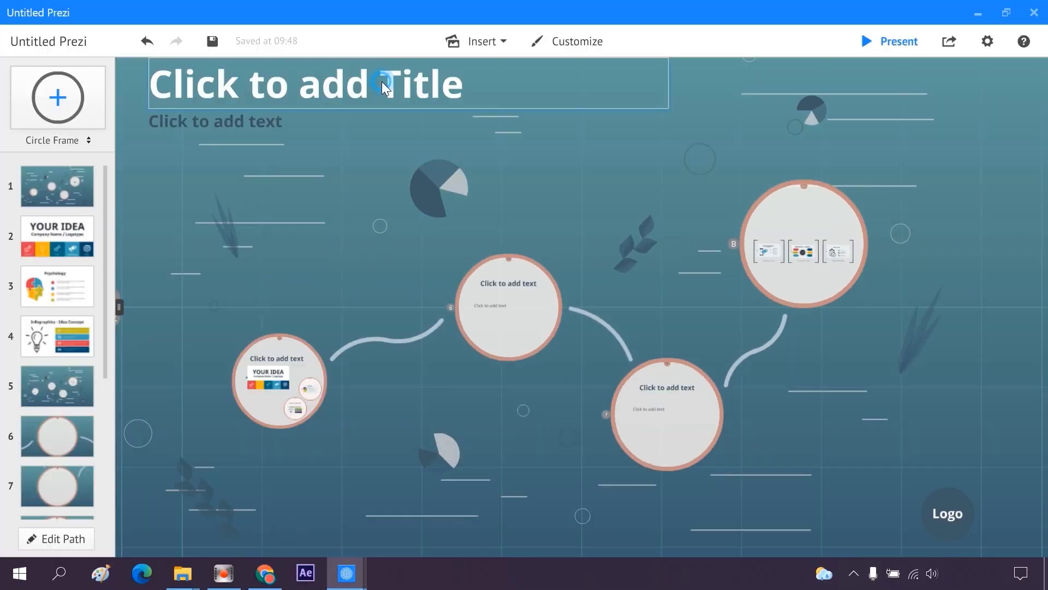
Enter PRESENTASI in capitals as the prezi title
{"action": "left_click", "coordinate": [391, 82]}
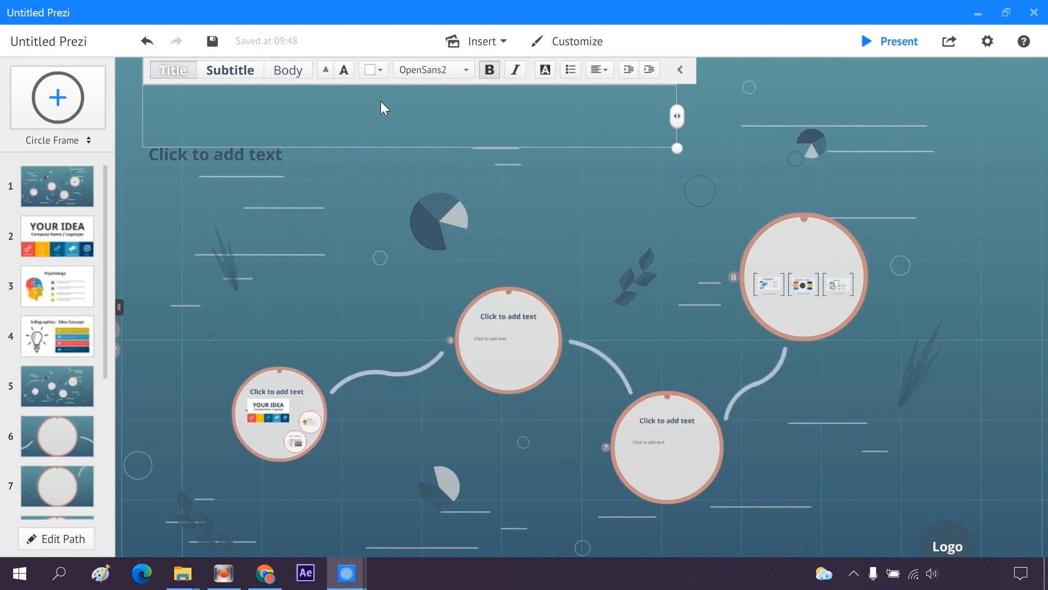
{"action": "key", "text": "Caps_Lock"}
{"action": "type", "text": "PRESEN"}
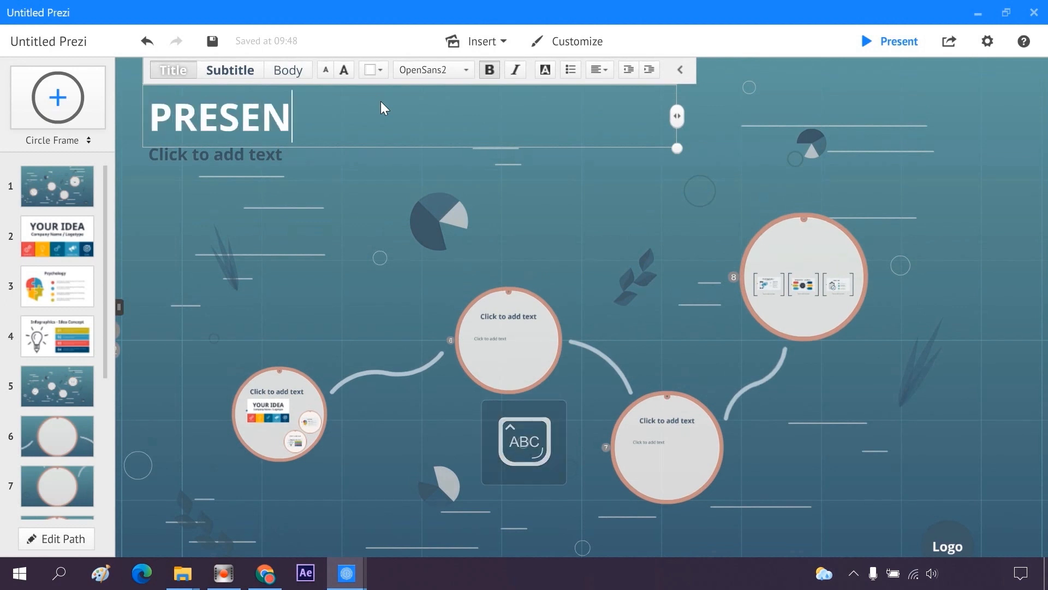
{"action": "type", "text": "TASI"}
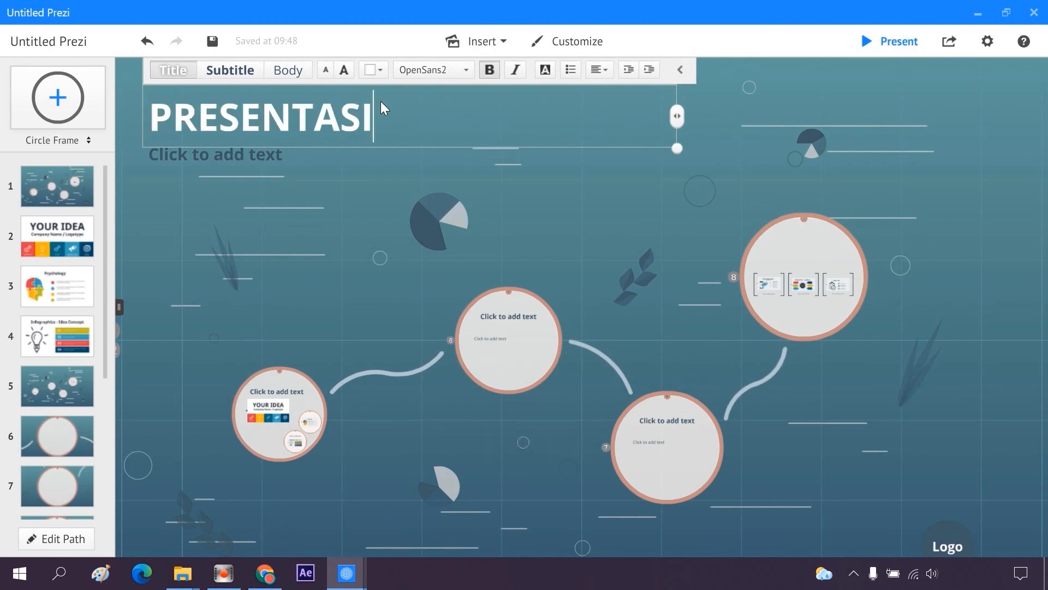
Format the PRESENTASI title in yellow Arimo at a slightly smaller size
{"action": "left_click_drag", "start_coordinate": [341, 124], "coordinate": [122, 133]}
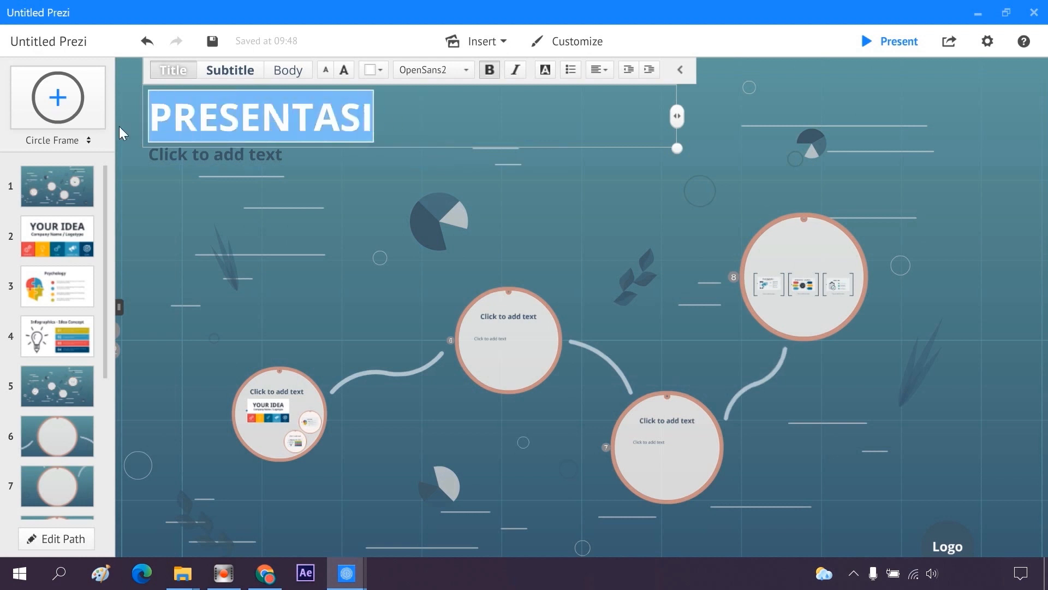
{"action": "left_click", "coordinate": [383, 72]}
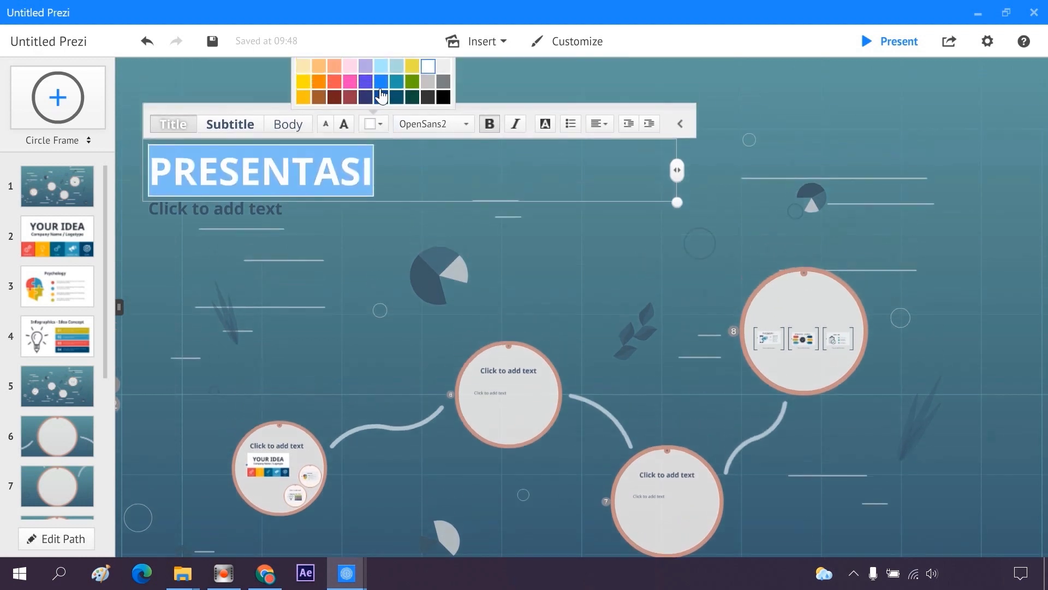
{"action": "left_click", "coordinate": [334, 89]}
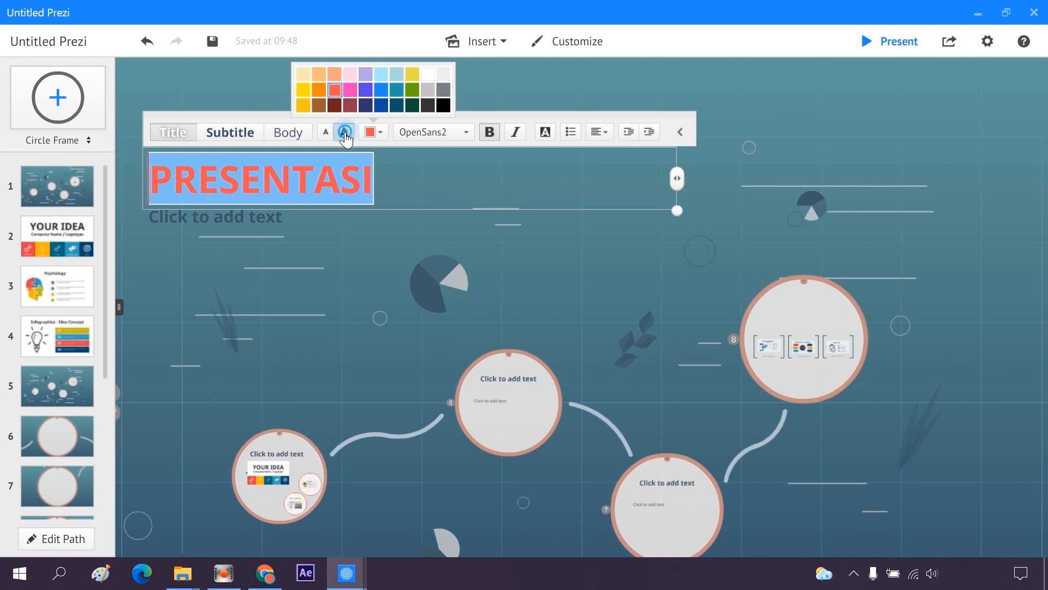
{"action": "left_click", "coordinate": [344, 132]}
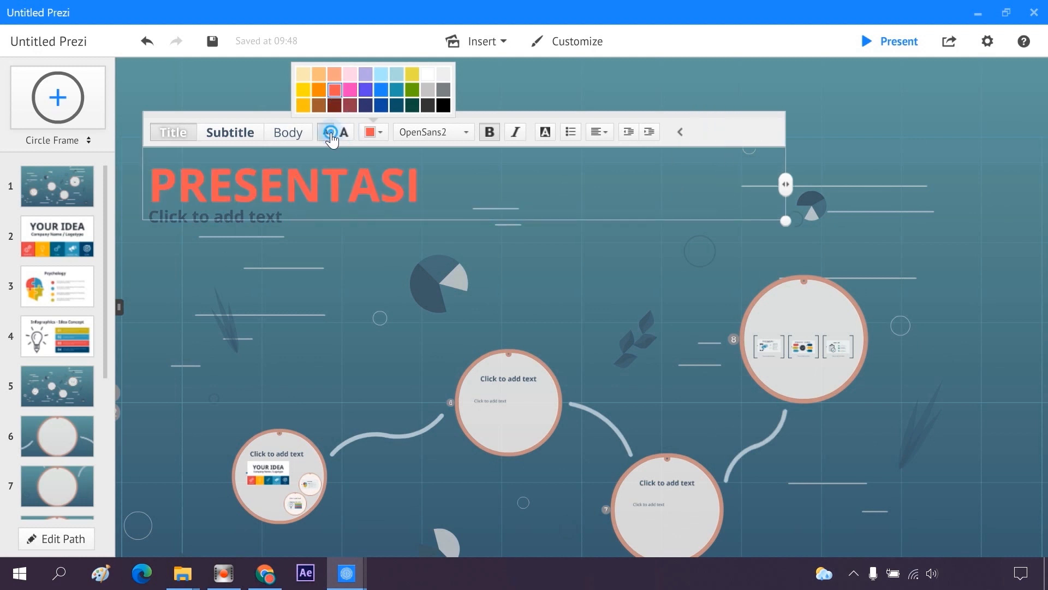
{"action": "left_click", "coordinate": [330, 134]}
{"action": "left_click", "coordinate": [330, 134]}
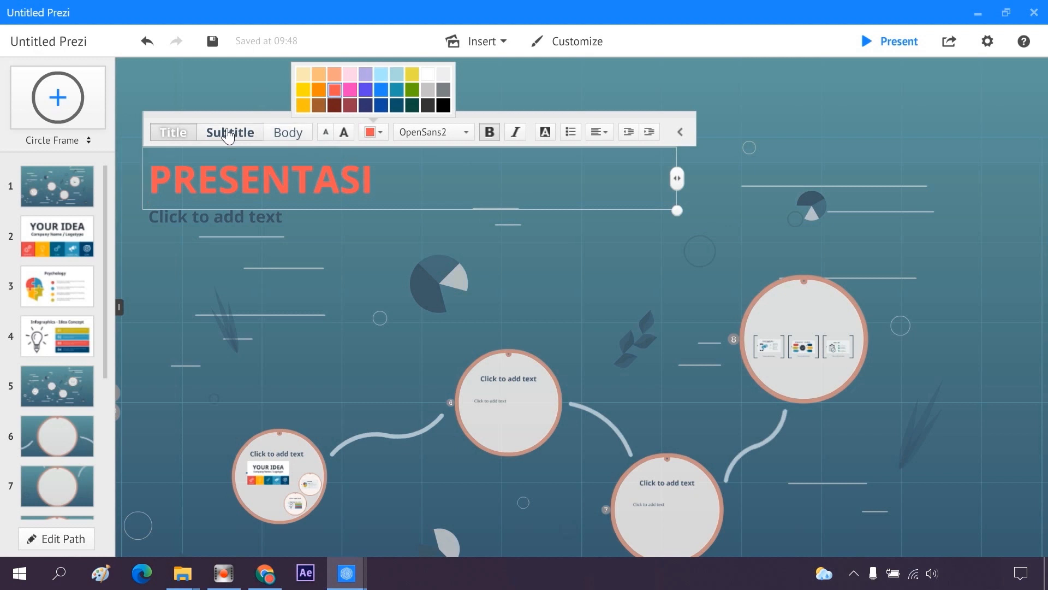
{"action": "left_click", "coordinate": [465, 133]}
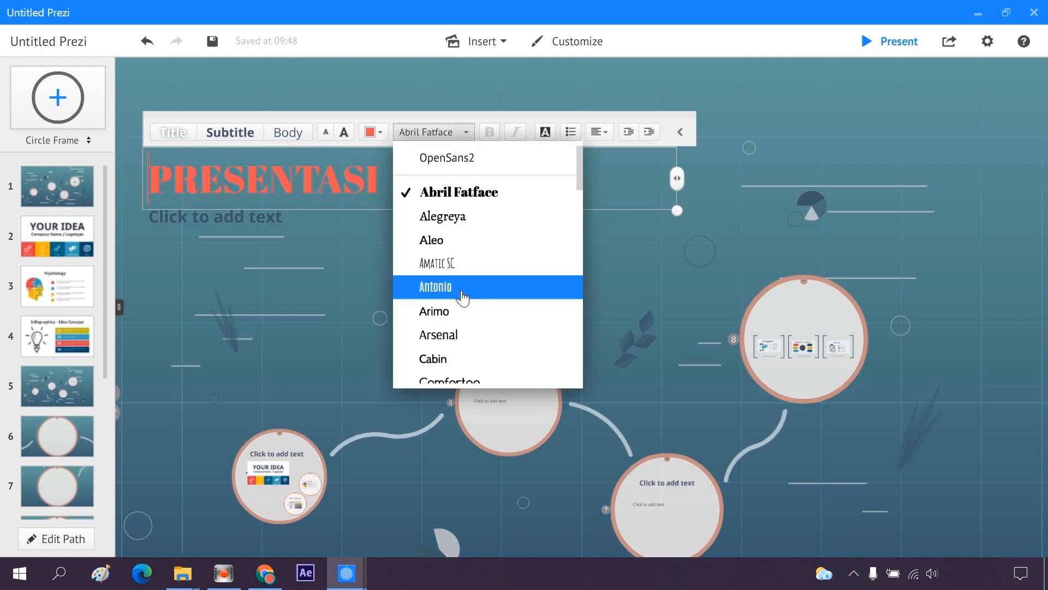
{"action": "left_click", "coordinate": [455, 310]}
{"action": "left_click", "coordinate": [382, 133]}
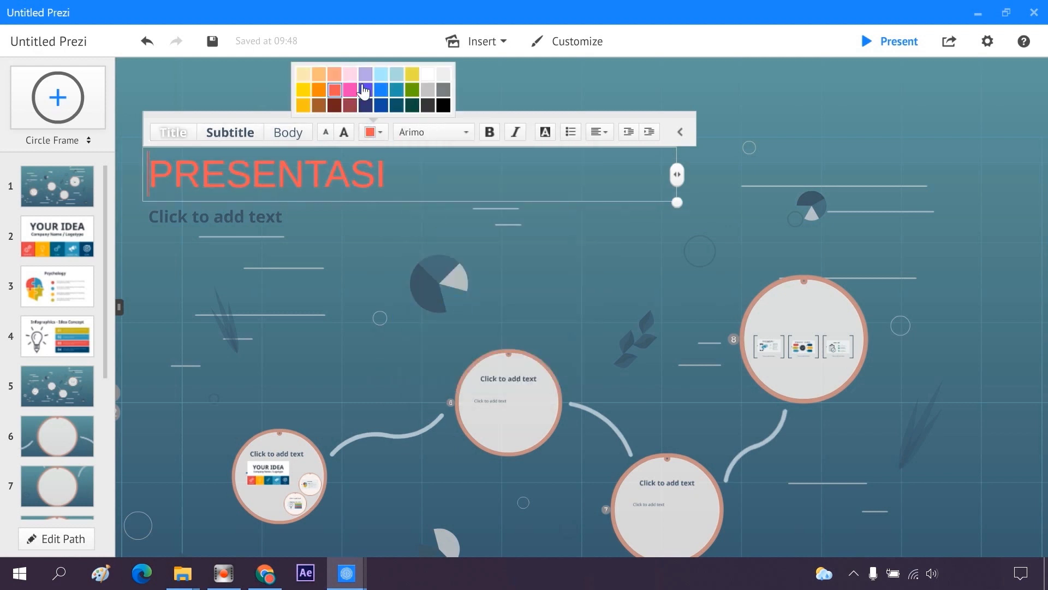
{"action": "left_click", "coordinate": [303, 90]}
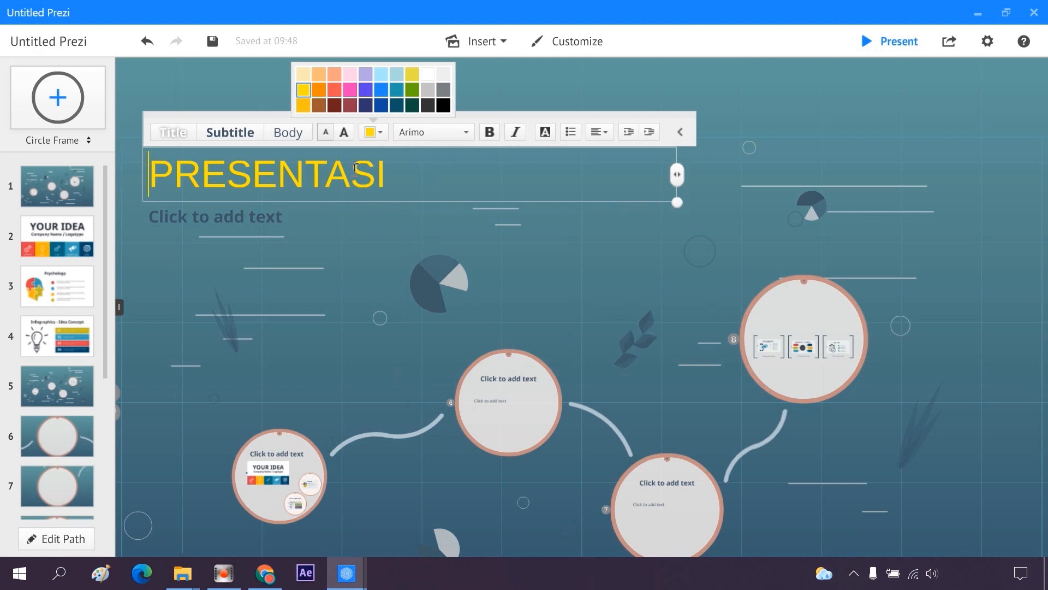
{"action": "left_click", "coordinate": [346, 243]}
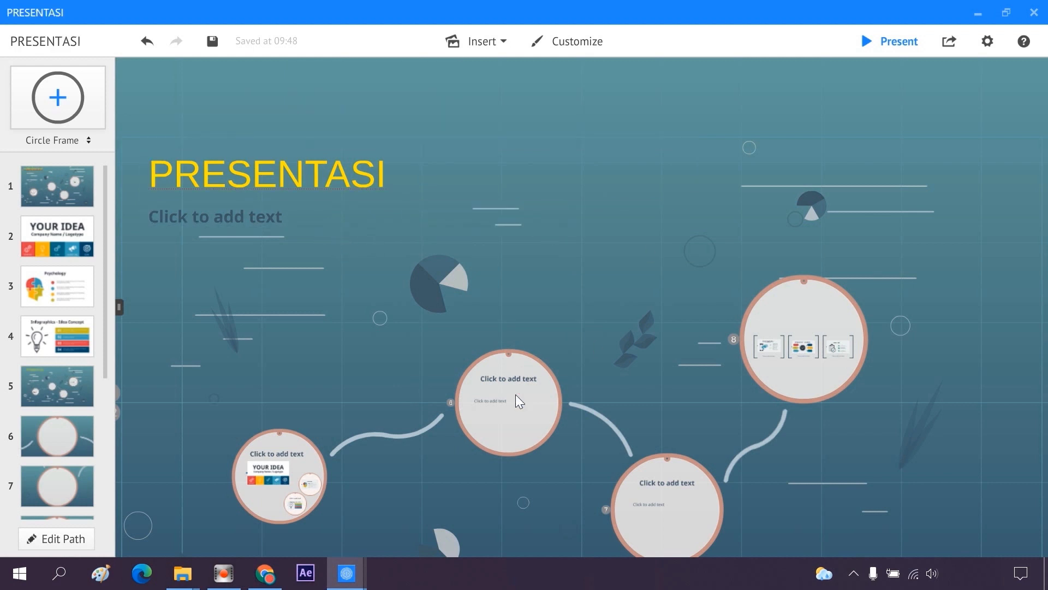
Add the heading AAAA to circle frame 6
{"action": "left_click", "coordinate": [518, 401]}
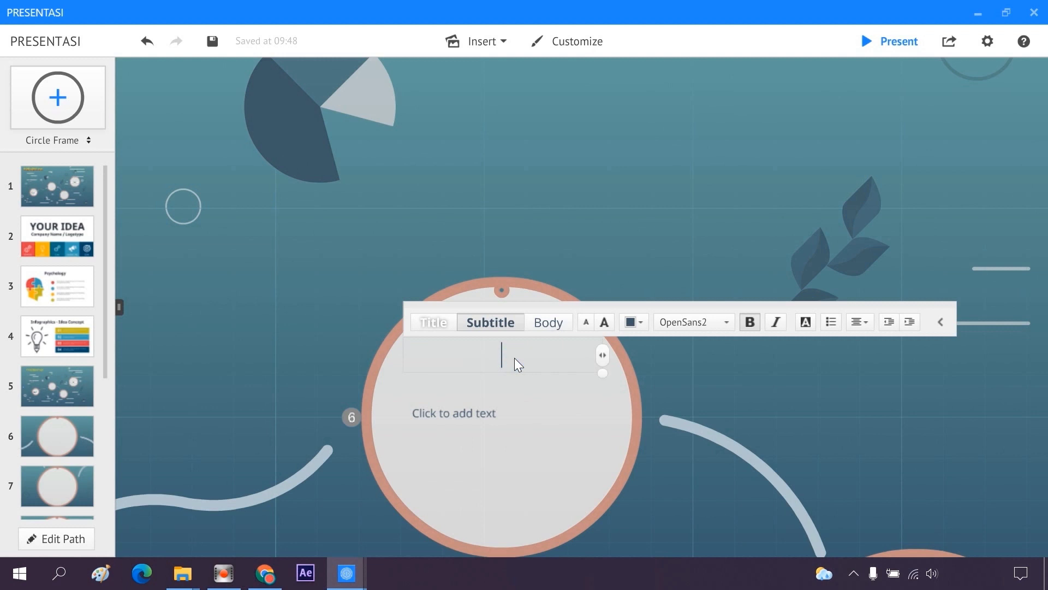
{"action": "type", "text": "AAAA"}
{"action": "scroll", "coordinate": [561, 348], "scroll_direction": "down", "scroll_amount": 1}
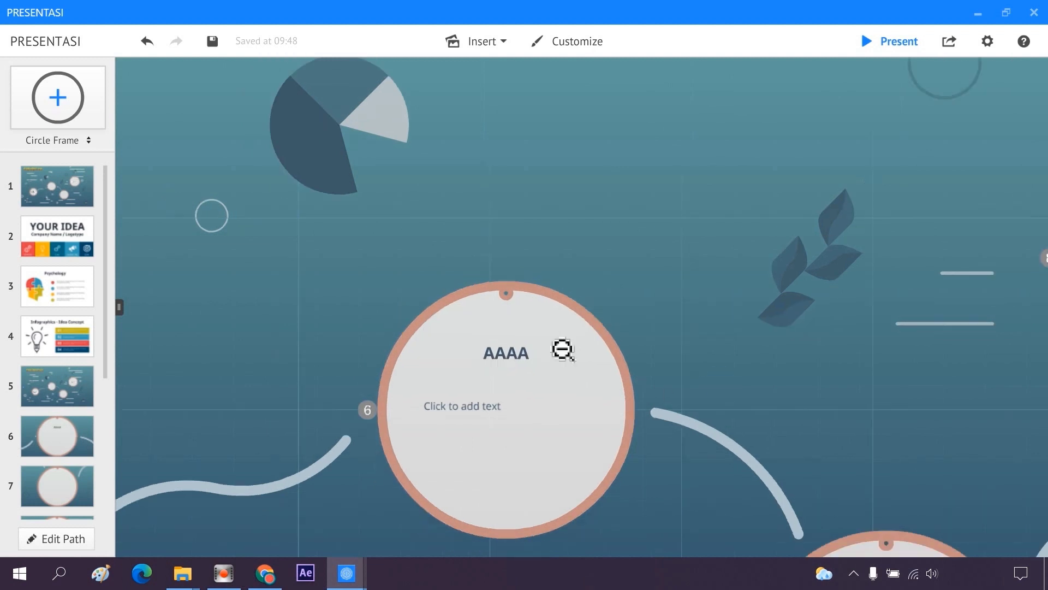
{"action": "scroll", "coordinate": [566, 367], "scroll_direction": "down", "scroll_amount": 3}
Place a person avatar from the For light prezis symbols into the AAAA circle
{"action": "left_click", "coordinate": [524, 41]}
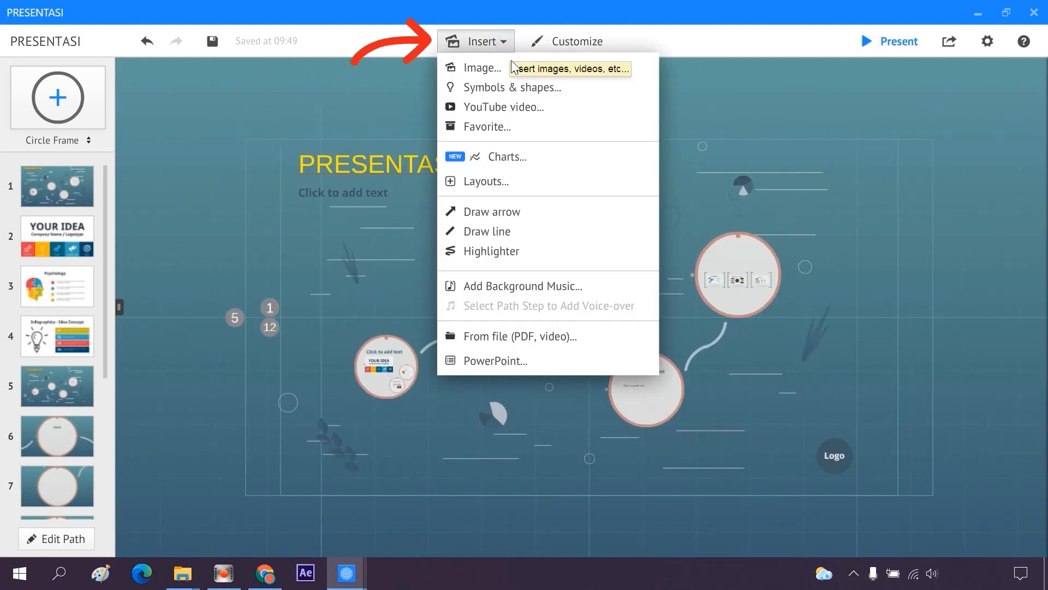
{"action": "left_click", "coordinate": [515, 88]}
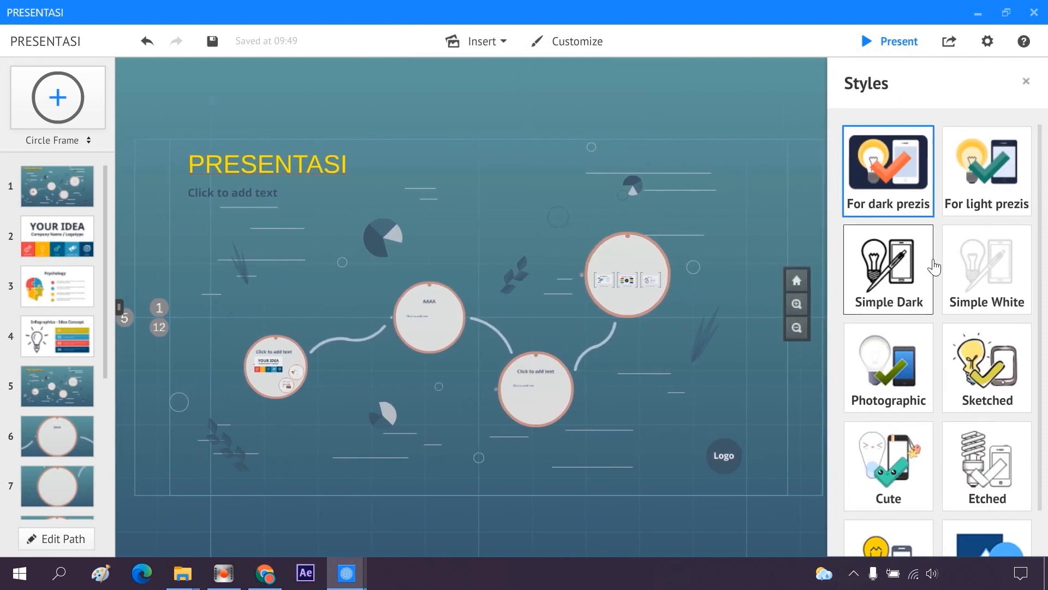
{"action": "scroll", "coordinate": [953, 297], "scroll_direction": "down", "scroll_amount": 1}
{"action": "scroll", "coordinate": [969, 415], "scroll_direction": "up", "scroll_amount": 1}
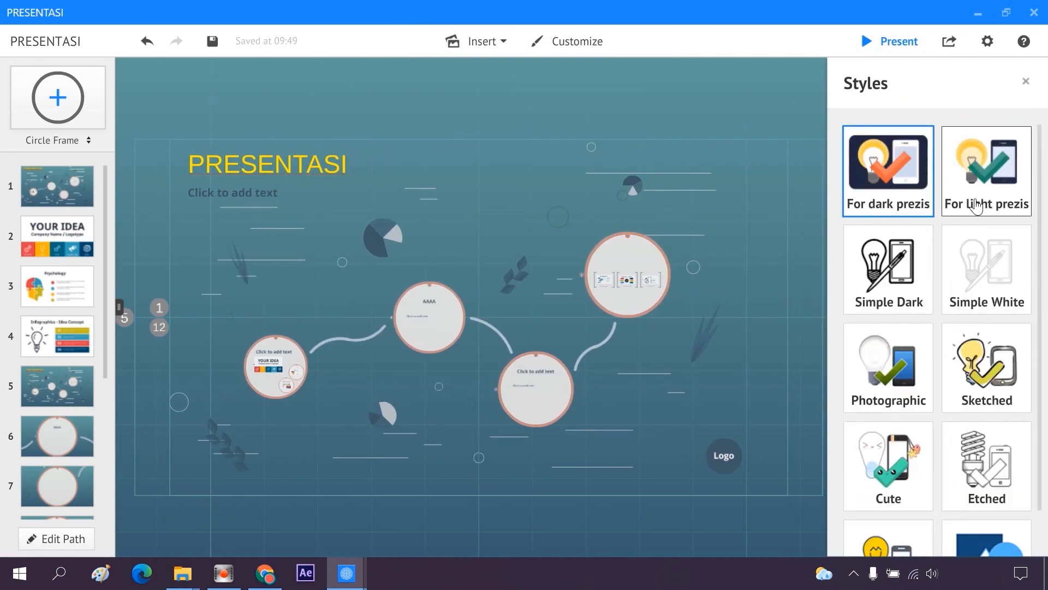
{"action": "left_click", "coordinate": [981, 194]}
{"action": "left_click_drag", "start_coordinate": [962, 254], "coordinate": [658, 199]}
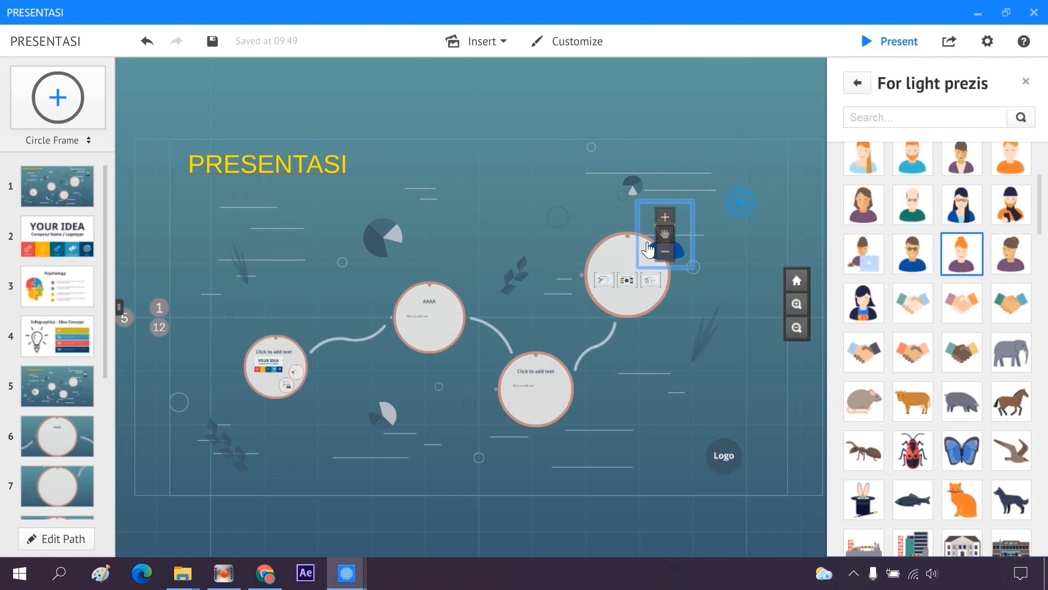
{"action": "left_click_drag", "start_coordinate": [658, 200], "coordinate": [424, 321]}
Shrink the avatar to fit inside the circle frame
{"action": "left_click_drag", "start_coordinate": [466, 356], "coordinate": [441, 331]}
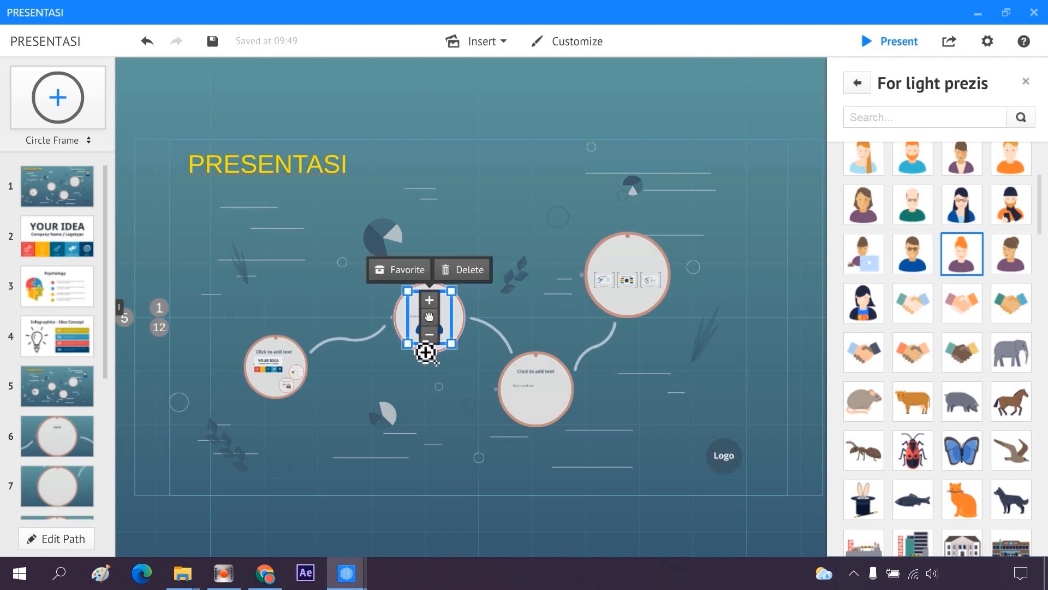
{"action": "scroll", "coordinate": [425, 351], "scroll_direction": "up", "scroll_amount": 5}
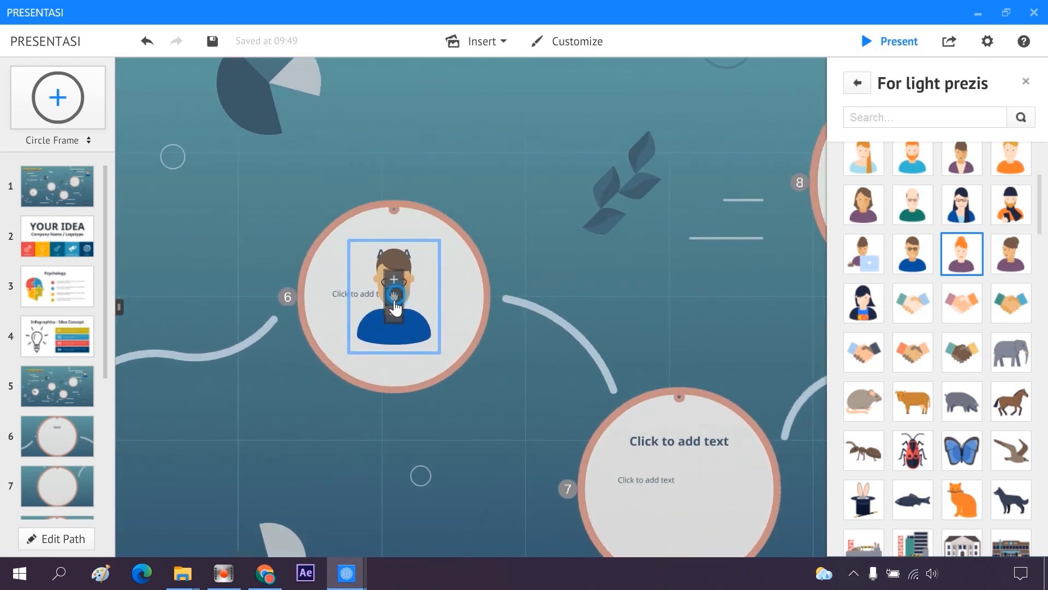
{"action": "left_click_drag", "start_coordinate": [449, 371], "coordinate": [434, 355]}
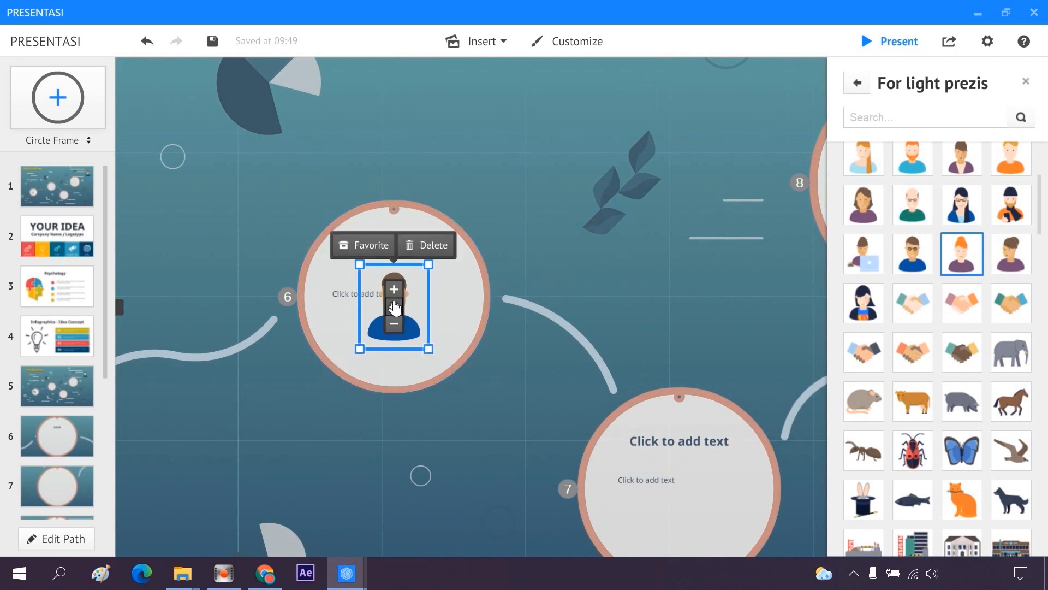
{"action": "left_click", "coordinate": [522, 270]}
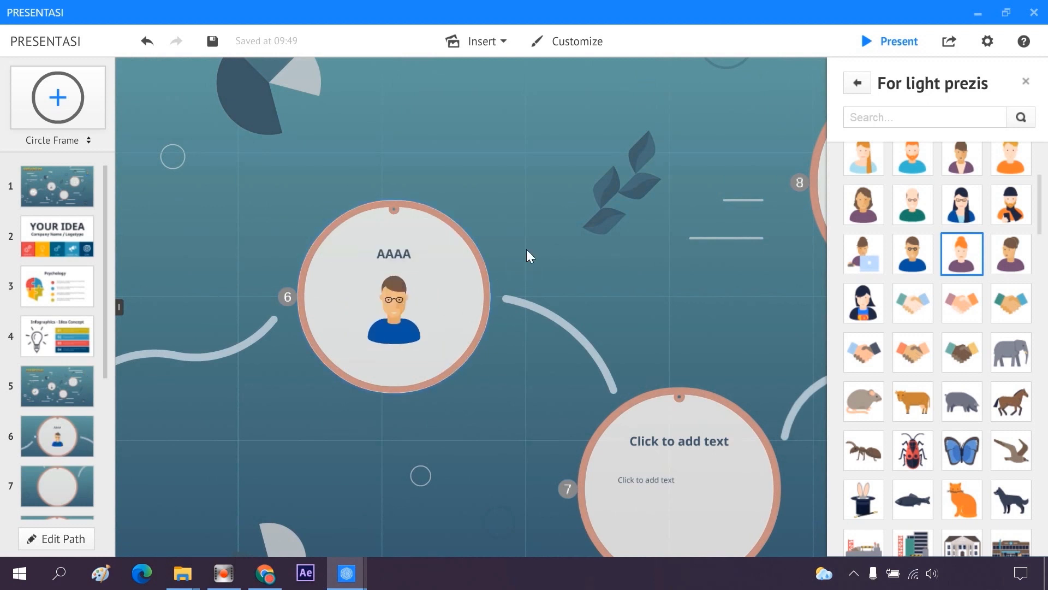
Close the icon library and return to the full prezi overview
{"action": "left_click", "coordinate": [1026, 82]}
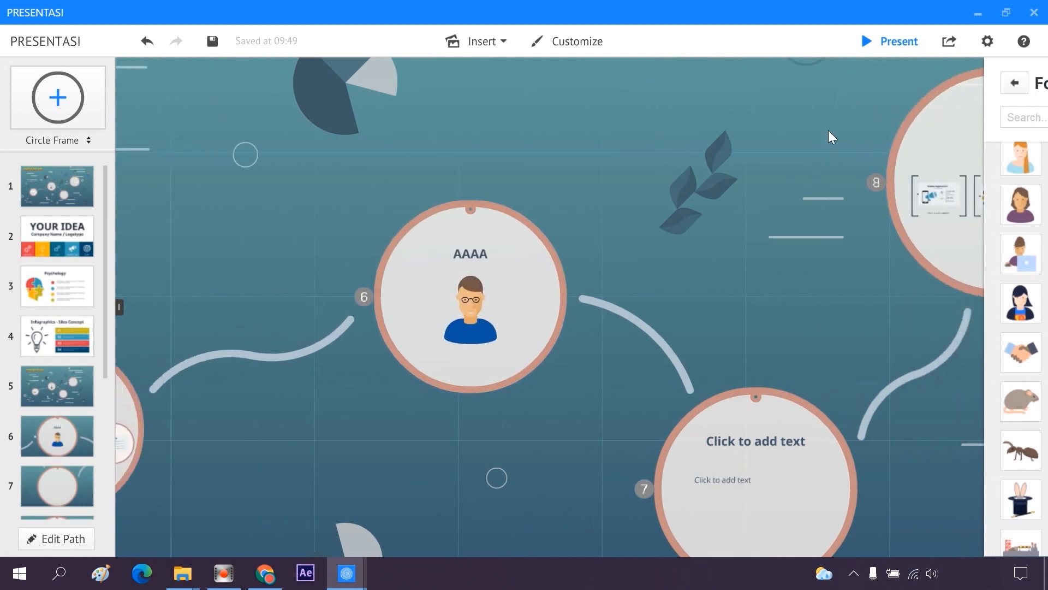
{"action": "scroll", "coordinate": [519, 232], "scroll_direction": "down", "scroll_amount": 3}
{"action": "scroll", "coordinate": [518, 232], "scroll_direction": "down", "scroll_amount": 2}
{"action": "left_click", "coordinate": [212, 41]}
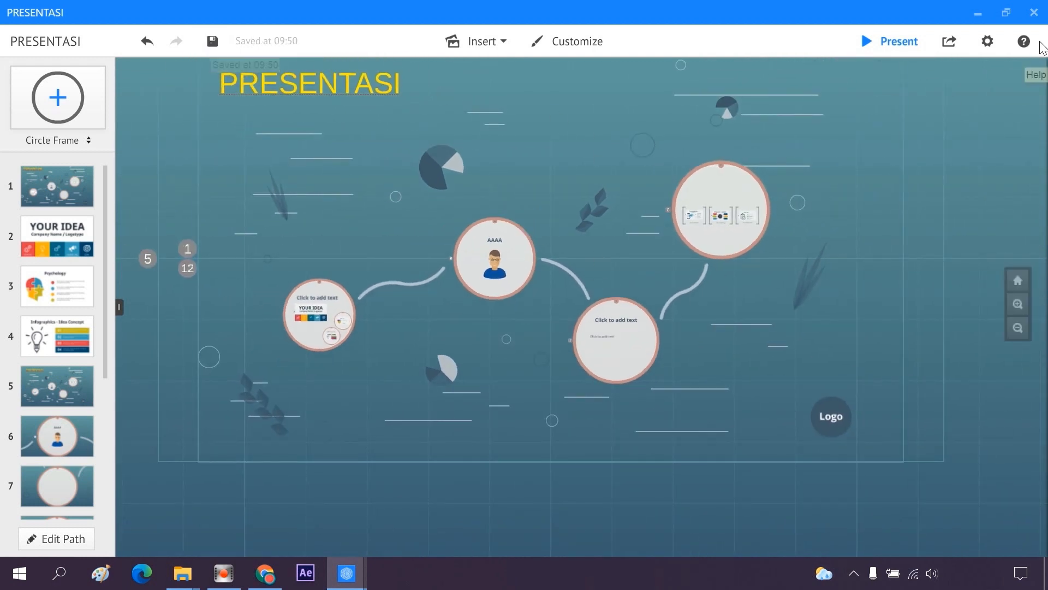
Close the editor and export PRESENTASI as a Windows presentation into the Downloads folder
{"action": "left_click", "coordinate": [1034, 12]}
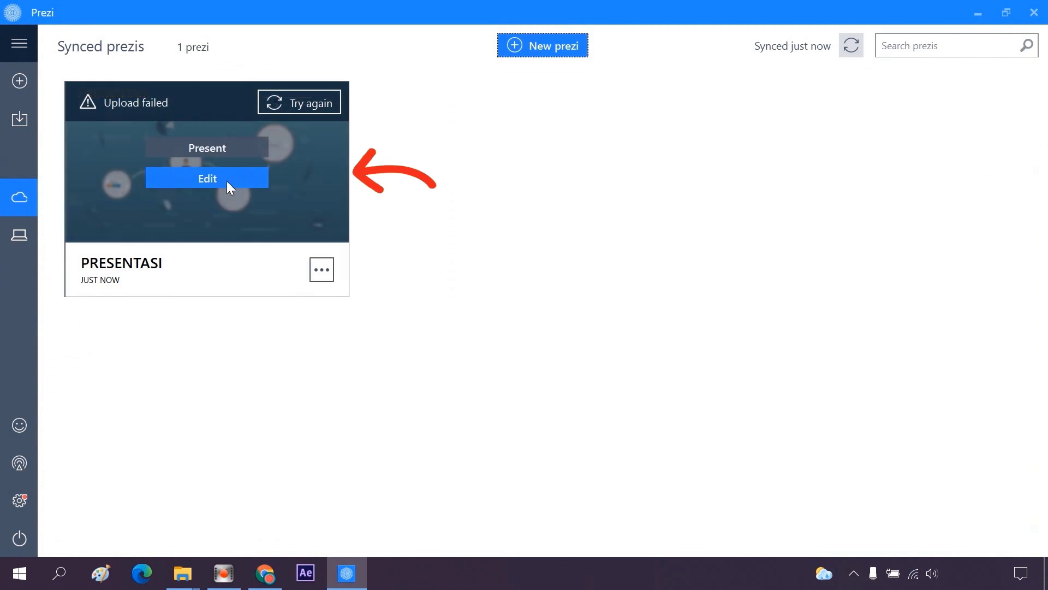
{"action": "mouse_move", "coordinate": [207, 182]}
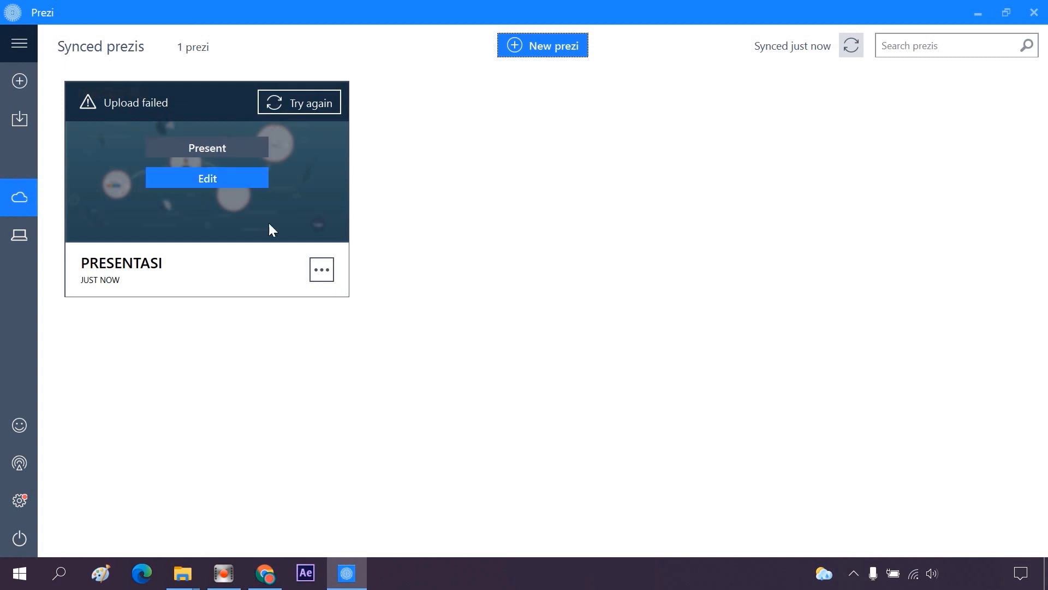
{"action": "left_click", "coordinate": [326, 270]}
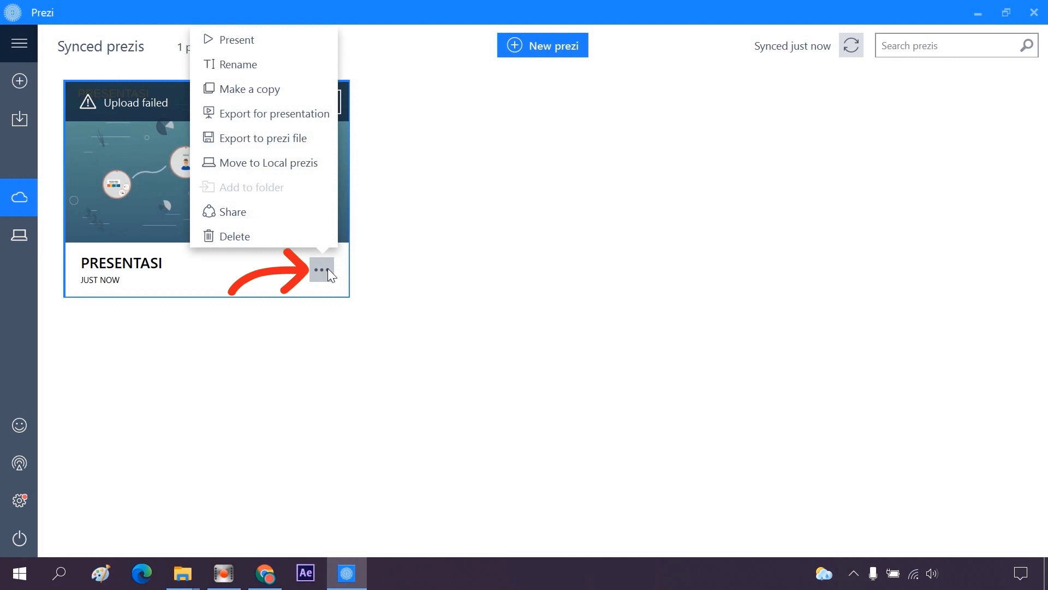
{"action": "left_click", "coordinate": [236, 122]}
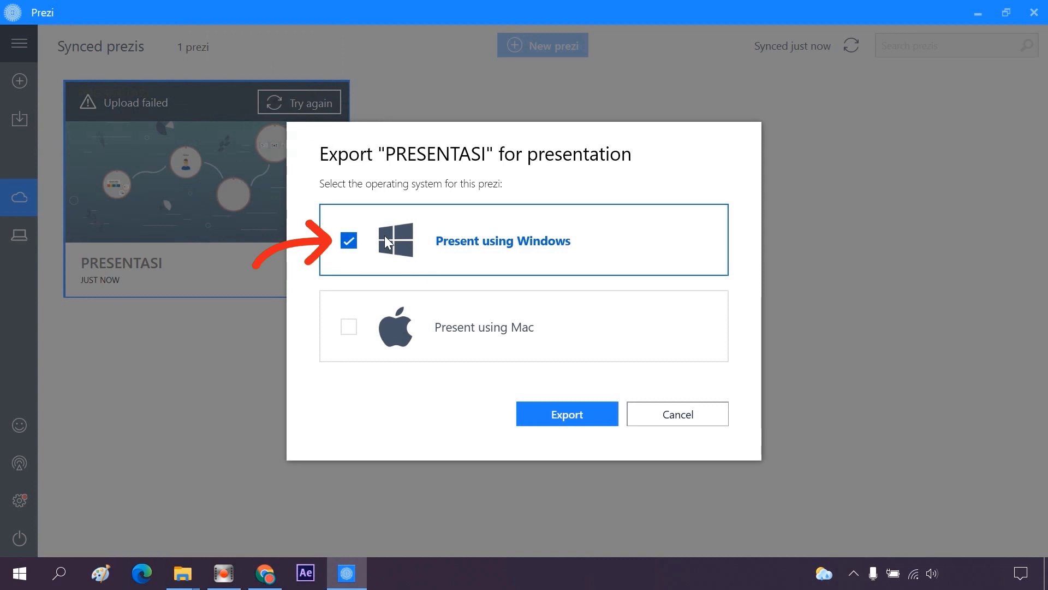
{"action": "left_click", "coordinate": [555, 417]}
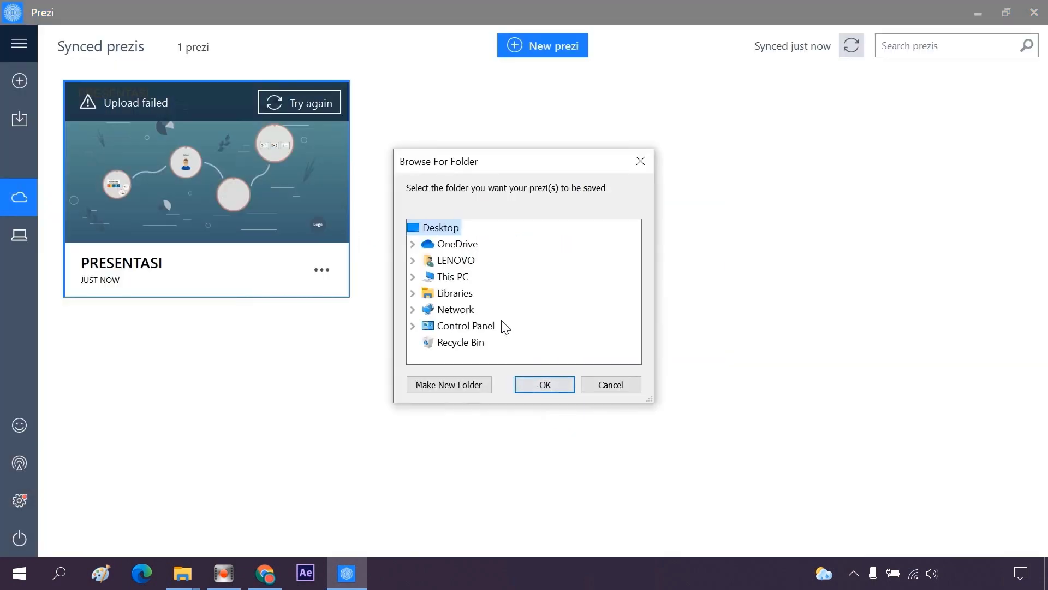
{"action": "double_click", "coordinate": [457, 262]}
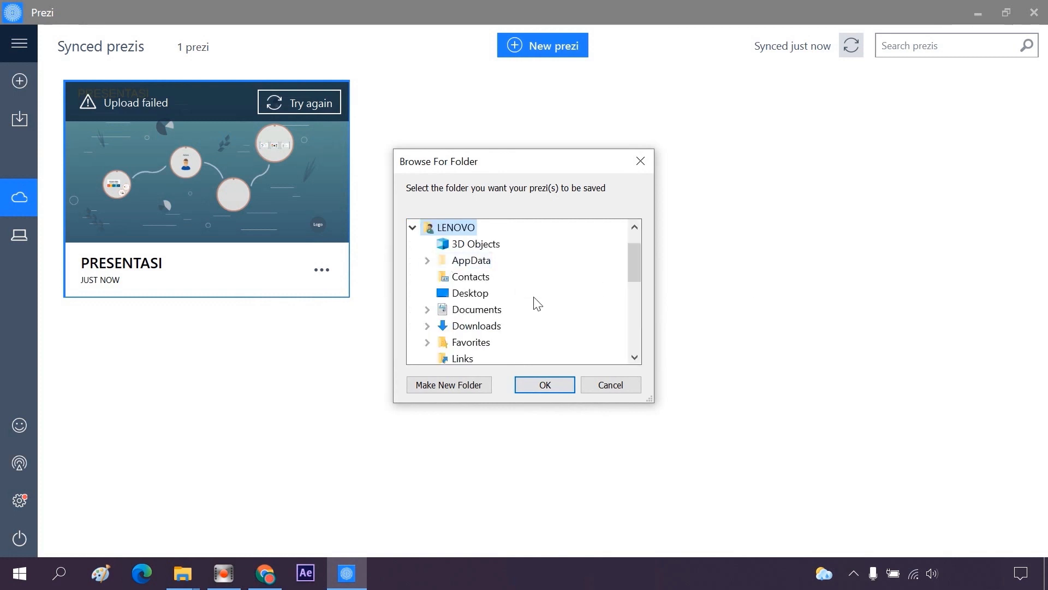
{"action": "double_click", "coordinate": [475, 326]}
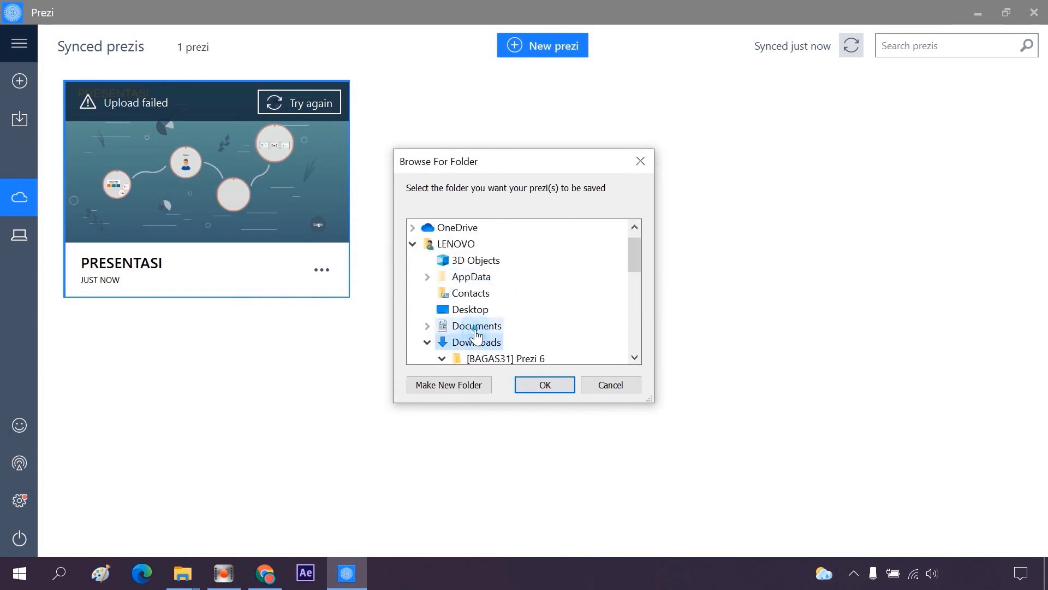
{"action": "left_click", "coordinate": [544, 384]}
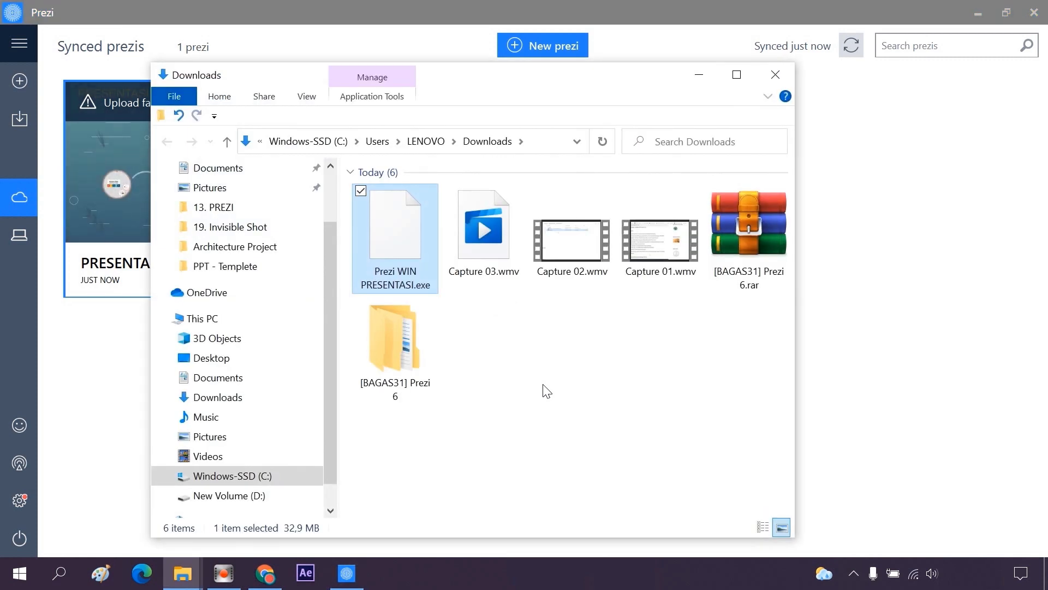
Close the Prezi desktop app and launch Prezi WIN PRESENTASI.exe from Downloads
{"action": "left_click", "coordinate": [699, 74]}
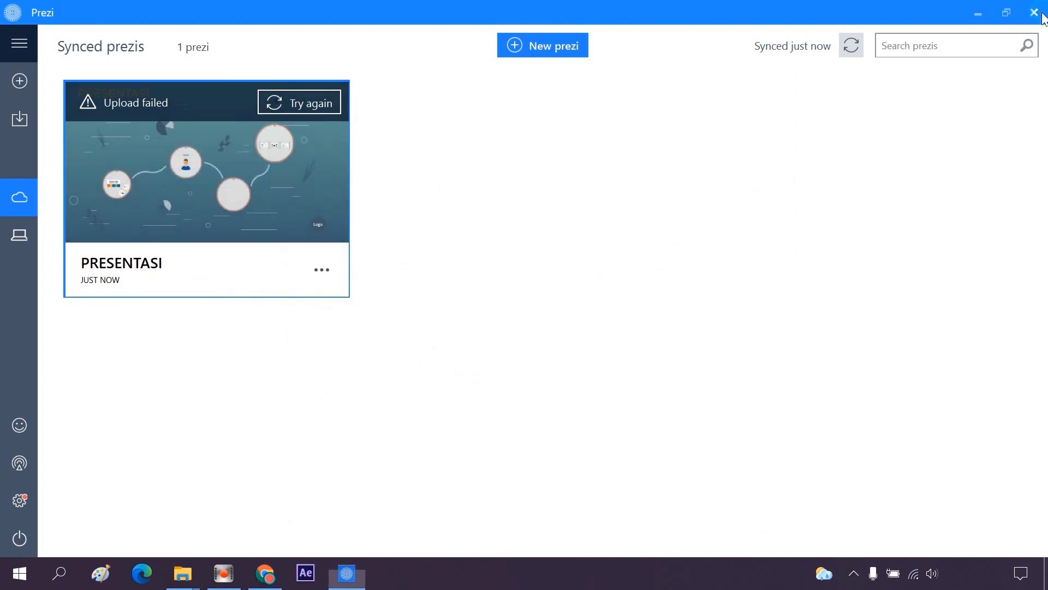
{"action": "left_click", "coordinate": [1043, 15]}
{"action": "mouse_move", "coordinate": [181, 573]}
{"action": "left_click", "coordinate": [127, 541]}
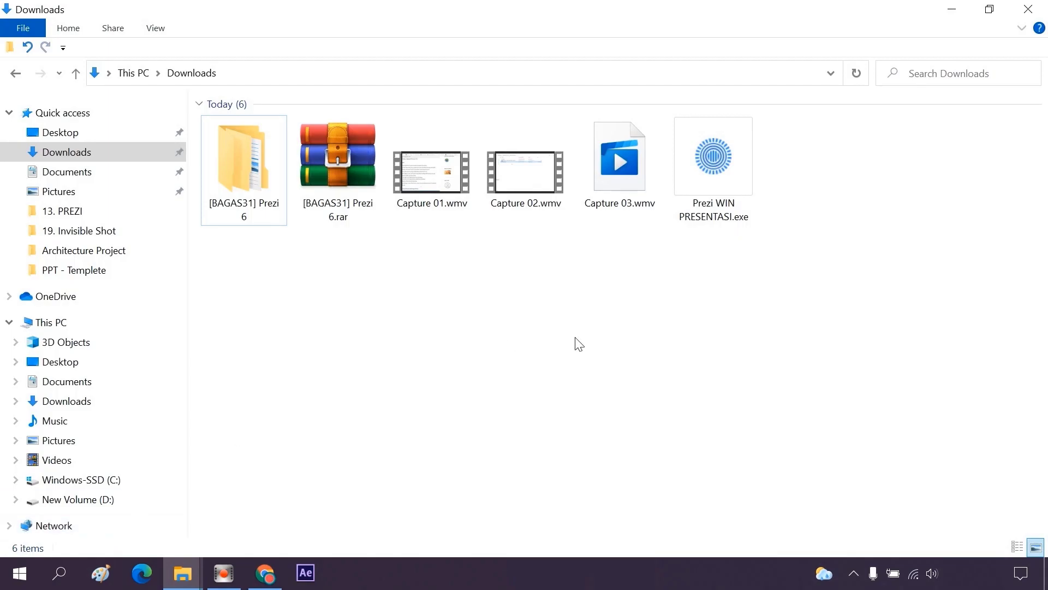
{"action": "left_click", "coordinate": [721, 167]}
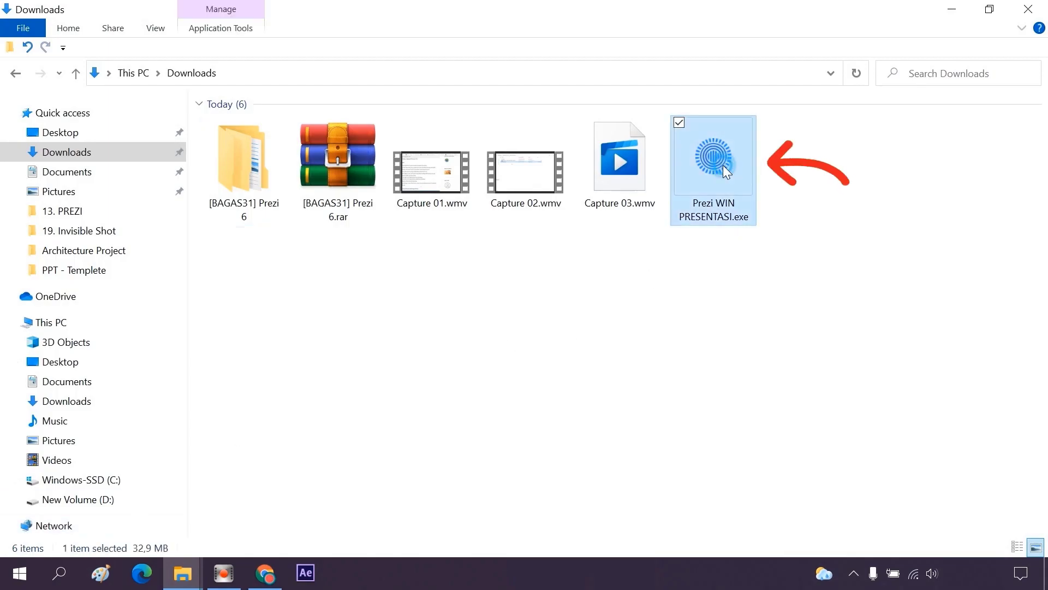
{"action": "double_click", "coordinate": [715, 172]}
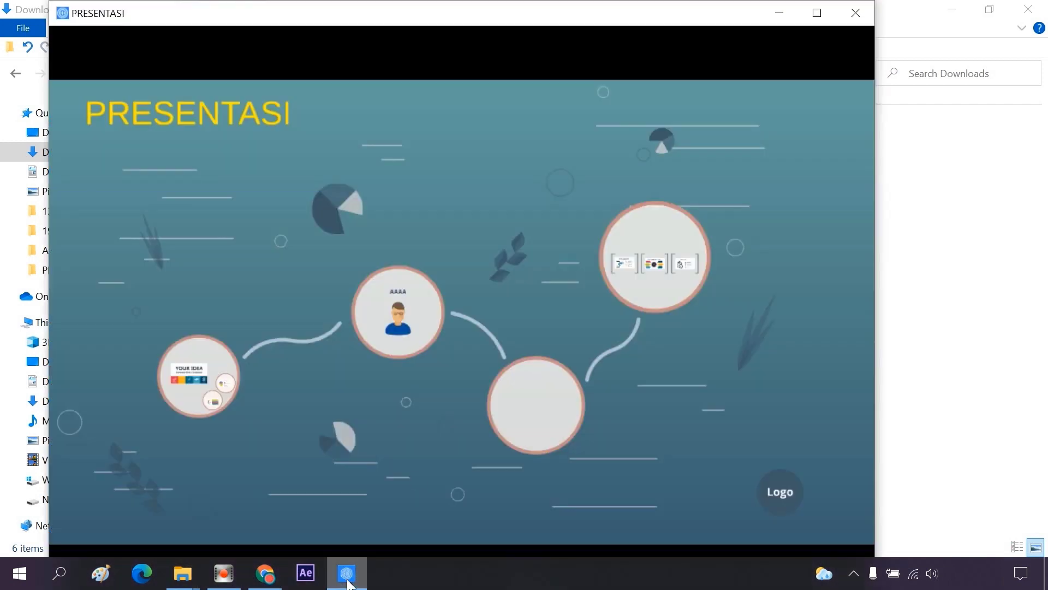
Maximize the viewer, go full screen, and play YOUR IDEA, Psychology and Idea Concept slides
{"action": "left_click", "coordinate": [817, 13]}
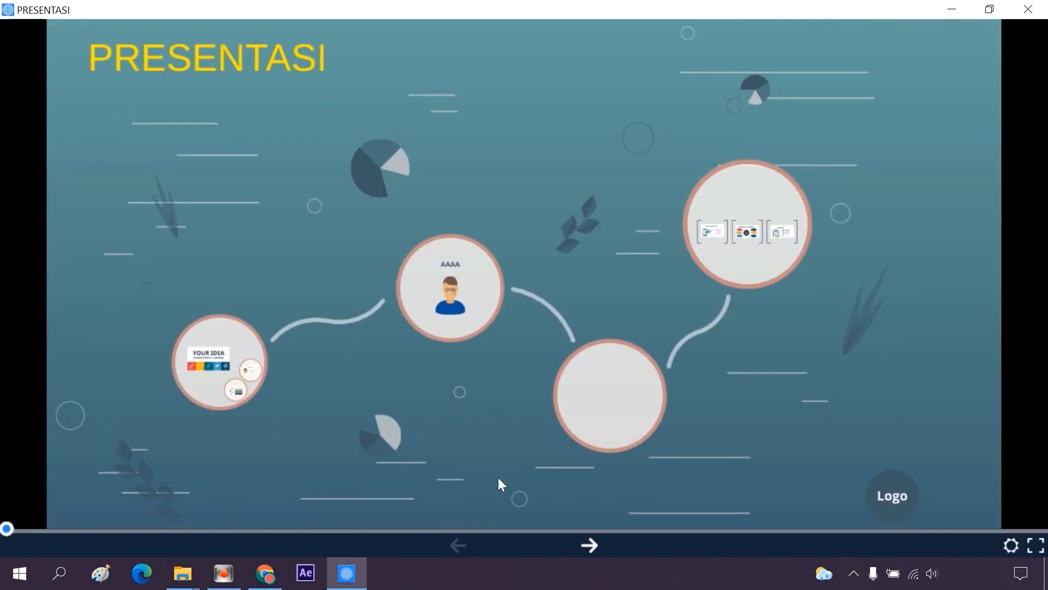
{"action": "left_click", "coordinate": [585, 547]}
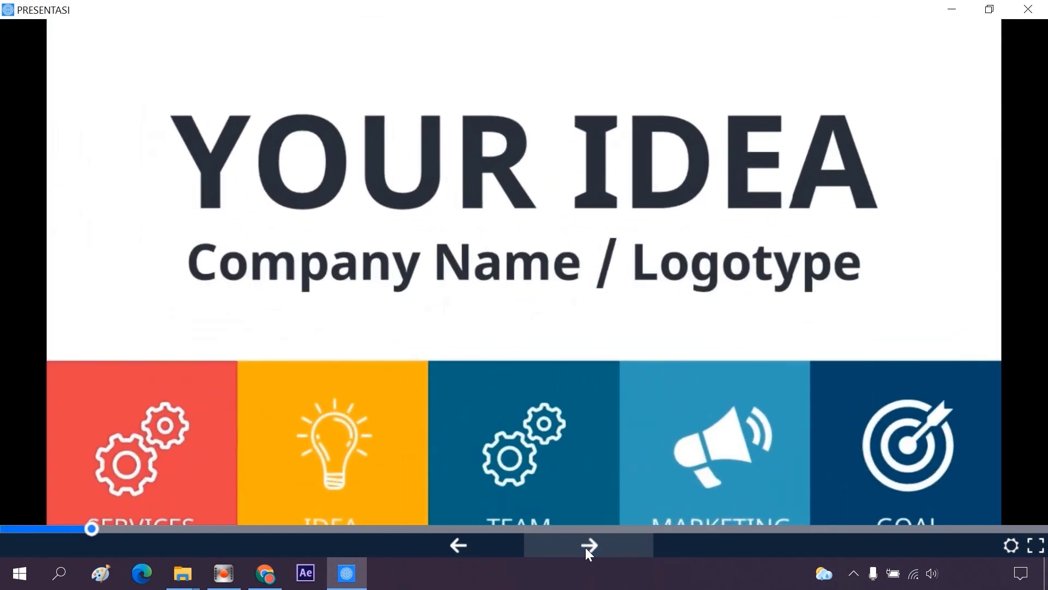
{"action": "left_click", "coordinate": [1036, 545]}
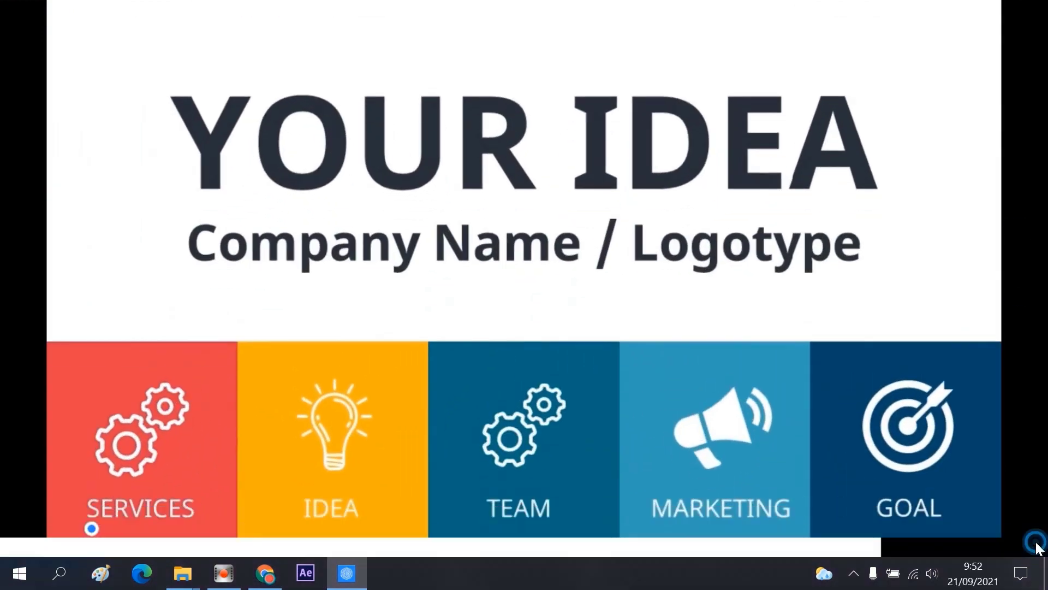
{"action": "key", "text": "Right"}
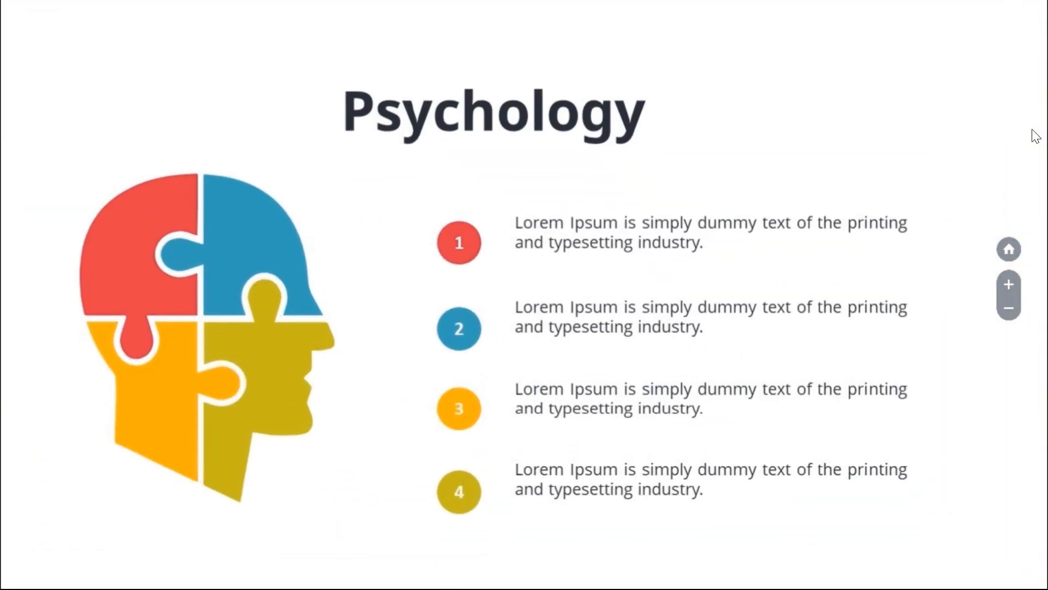
{"action": "key", "text": "Right"}
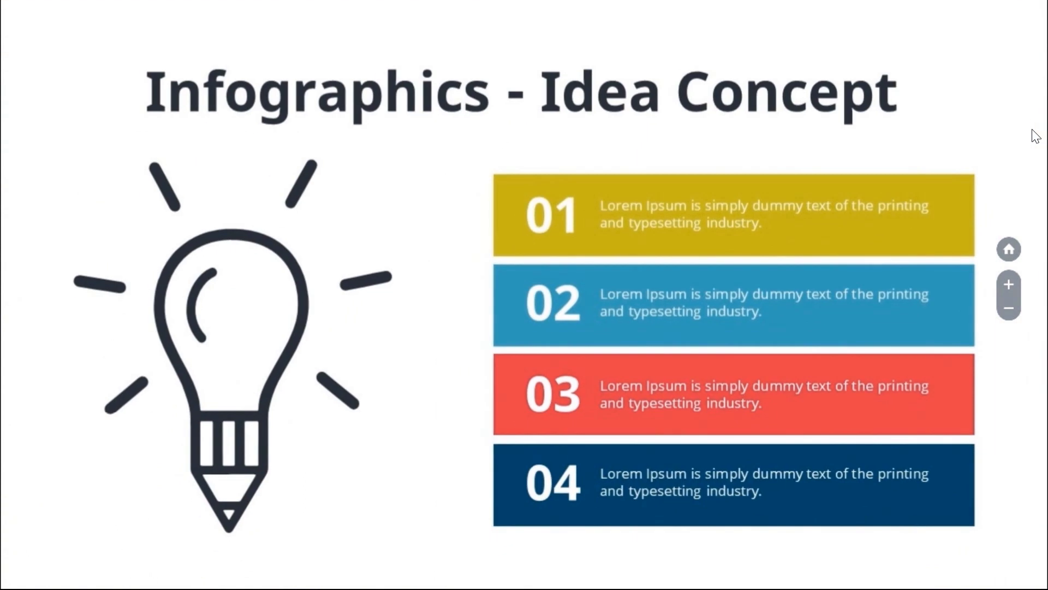
{"action": "key", "text": "Right"}
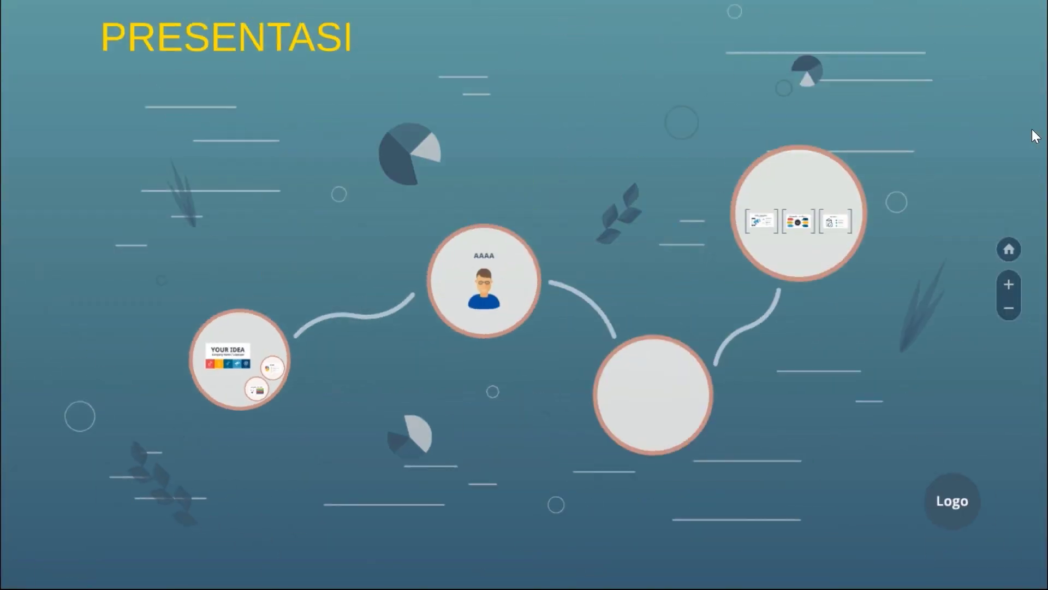
Play through the AAAA circle, Mobile Application, List Charts and Check List, then exit full screen
{"action": "key", "text": "Right"}
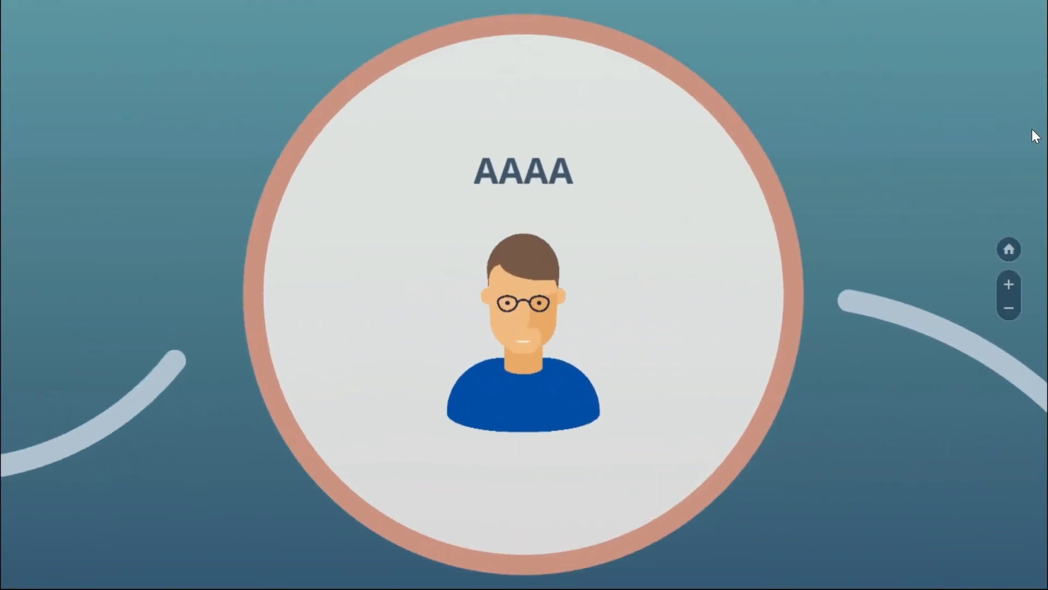
{"action": "key", "text": "Right"}
{"action": "key", "text": "Right"}
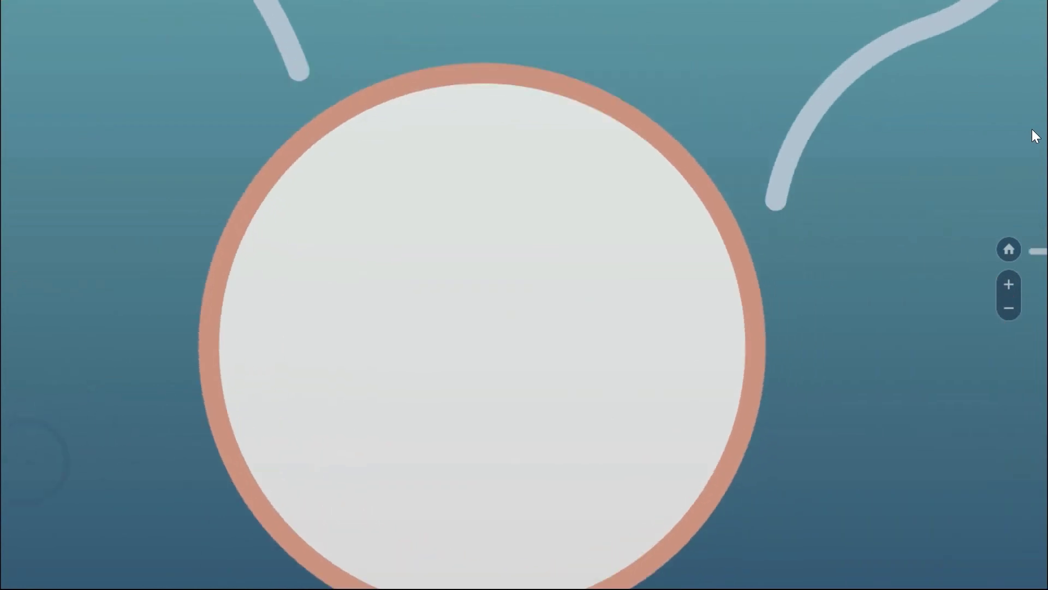
{"action": "key", "text": "Right"}
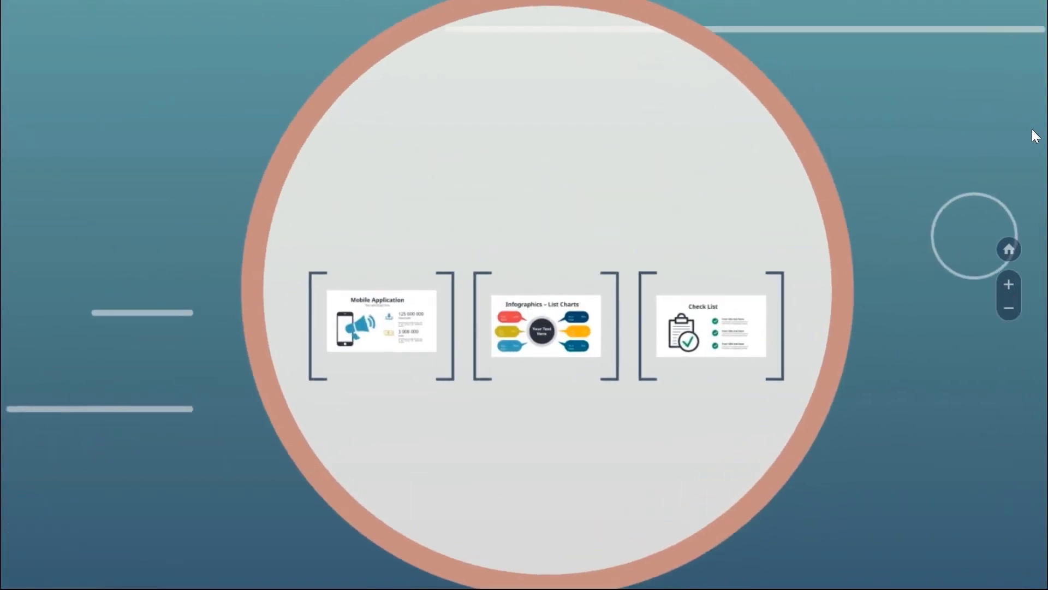
{"action": "key", "text": "Right"}
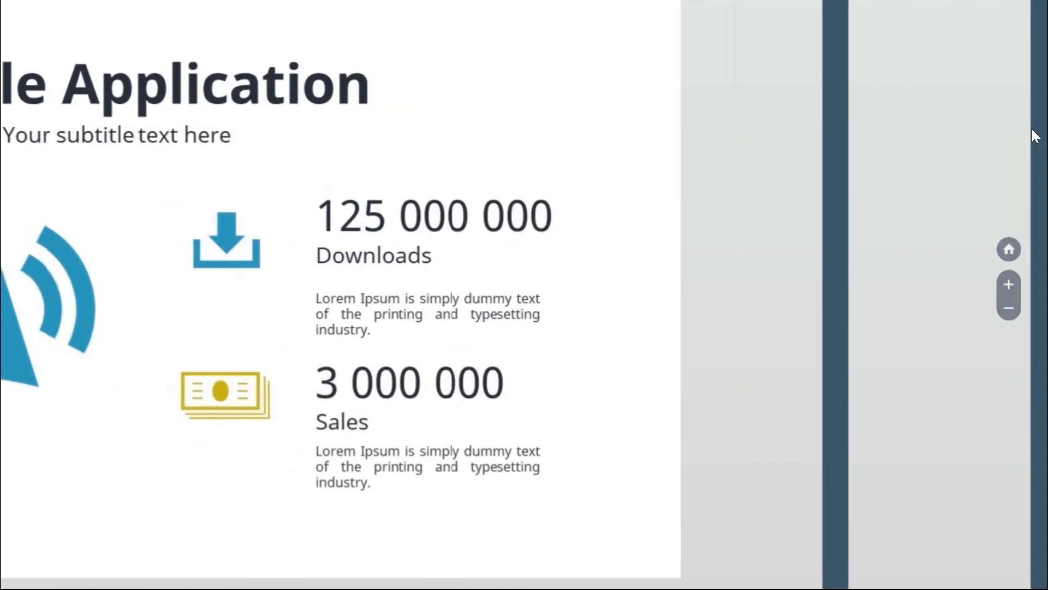
{"action": "key", "text": "Right"}
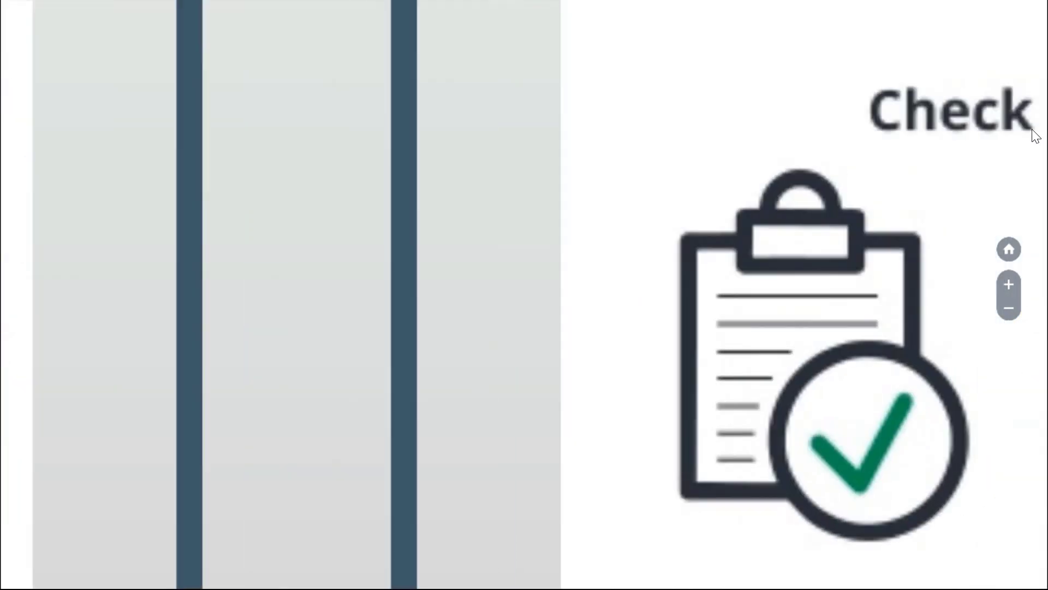
{"action": "key", "text": "Right"}
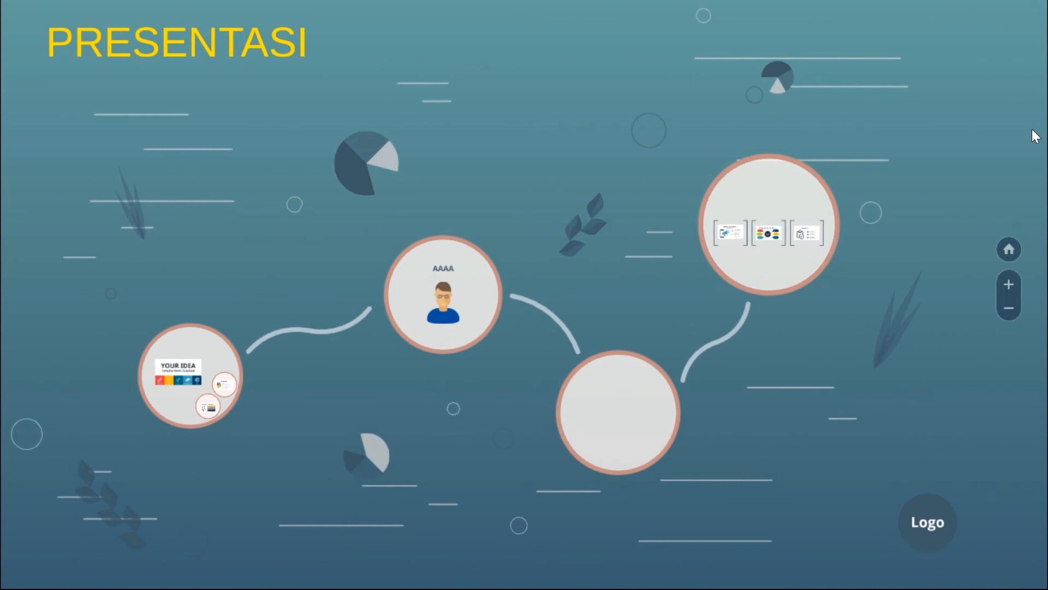
{"action": "key", "text": "Escape"}
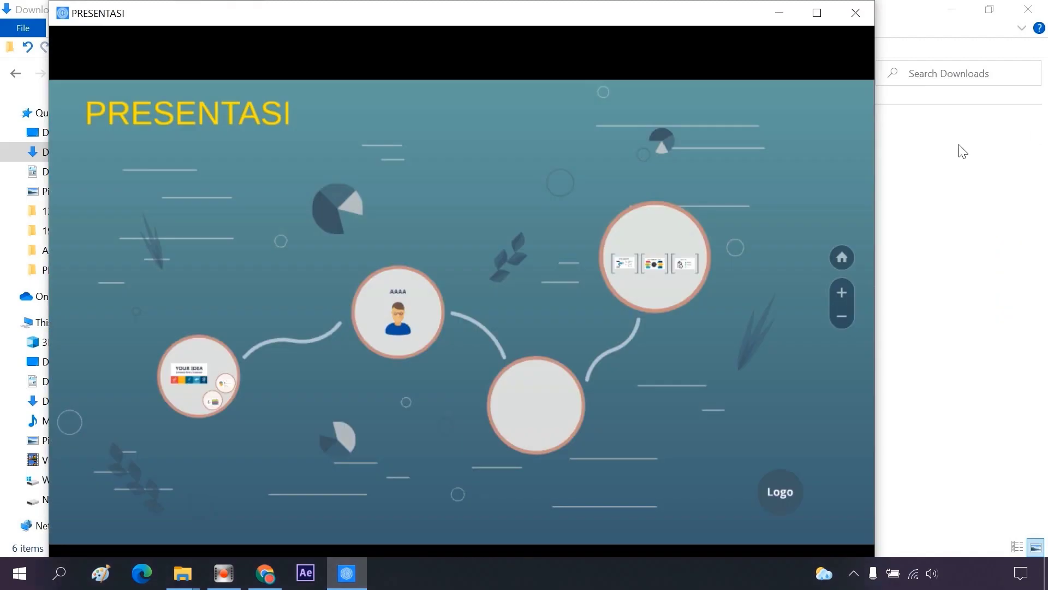
Close the PRESENTASI viewer, minimize File Explorer, and refresh the desktop
{"action": "left_click", "coordinate": [855, 12]}
{"action": "left_click", "coordinate": [950, 11]}
{"action": "right_click", "coordinate": [447, 316]}
{"action": "left_click", "coordinate": [507, 364]}
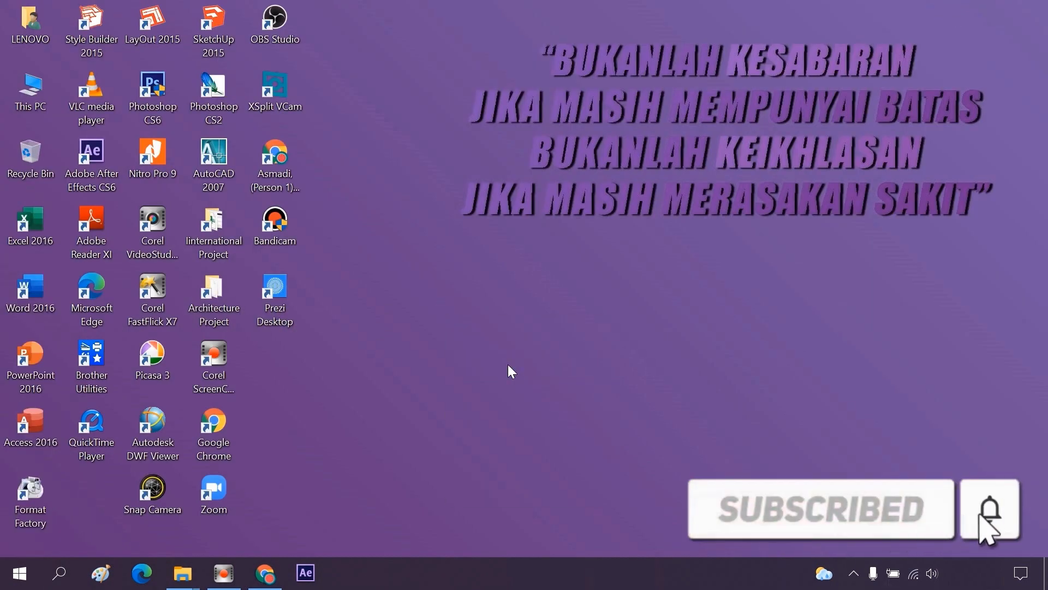